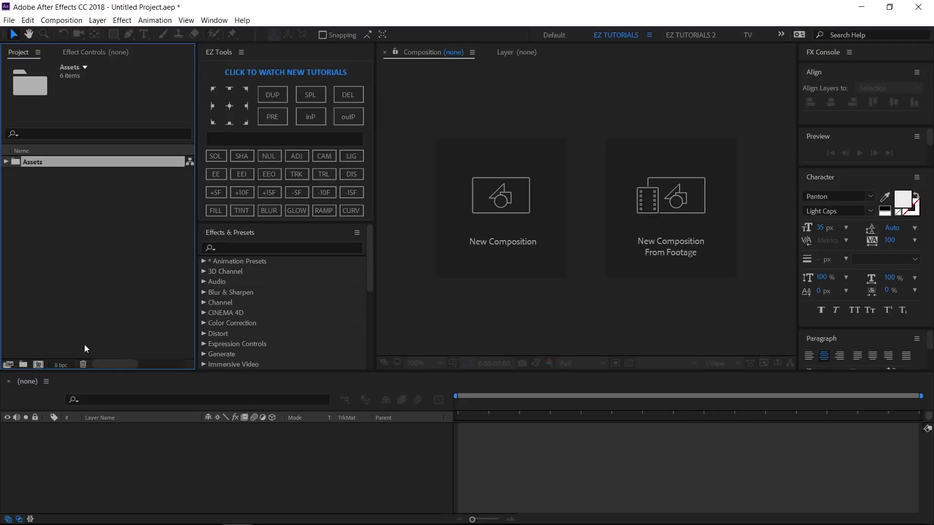
Step: Create a 1920 x 1080, 30 fps, 12-second composition named "Plexus logo reveal"
left_click(38, 364)
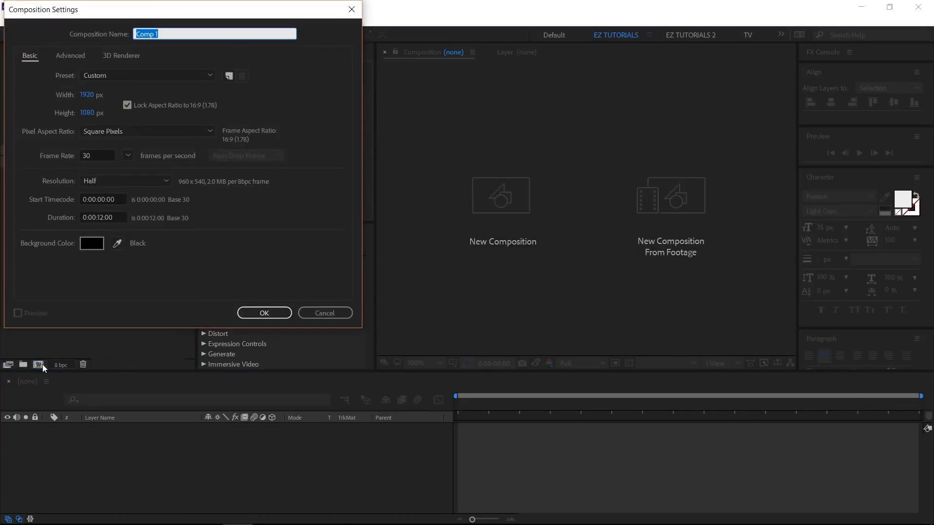
type("Plexus logo reveal")
left_click(257, 311)
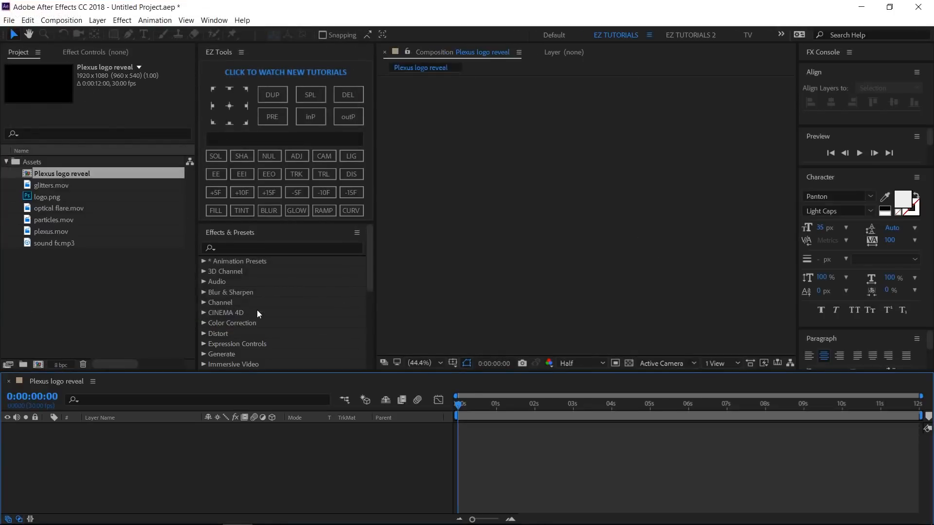
Step: Add a solid layer named "Background" and apply a Gradient Ramp effect to it
left_click(240, 140)
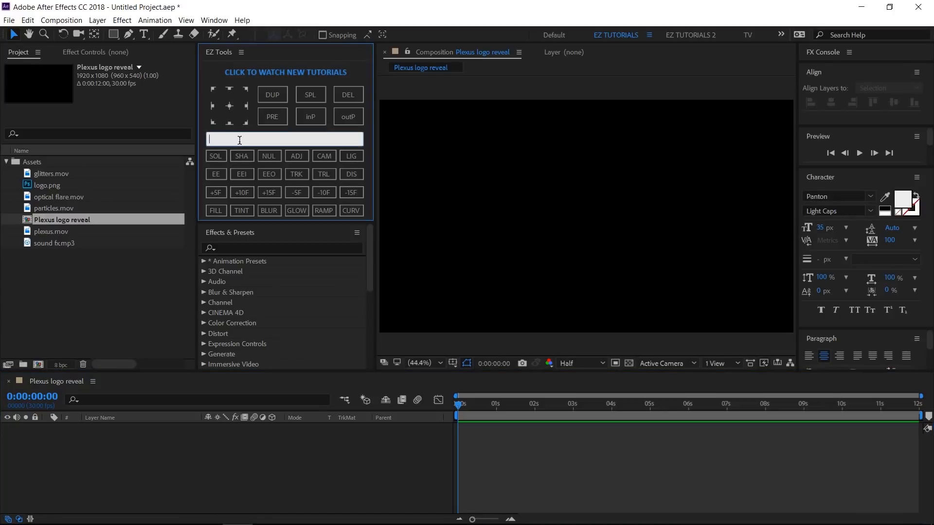
type("Background")
left_click(220, 157)
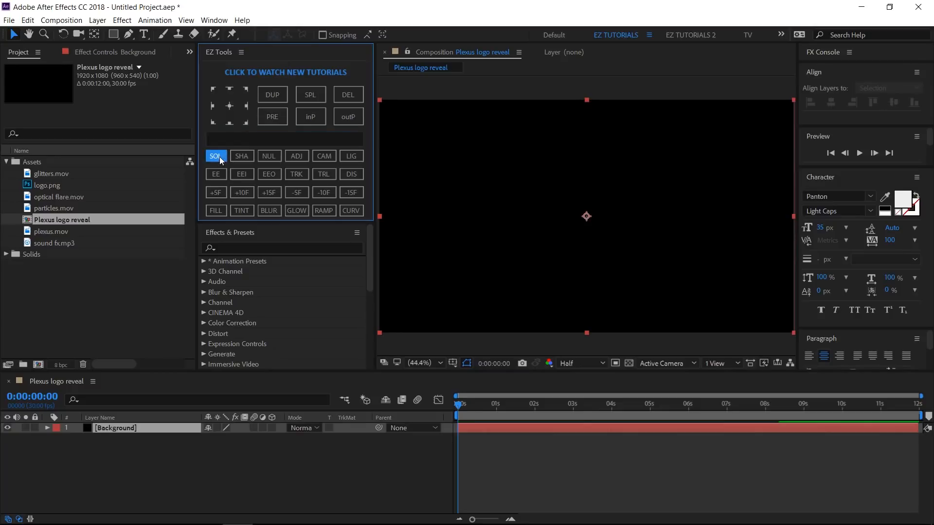
left_click(153, 426)
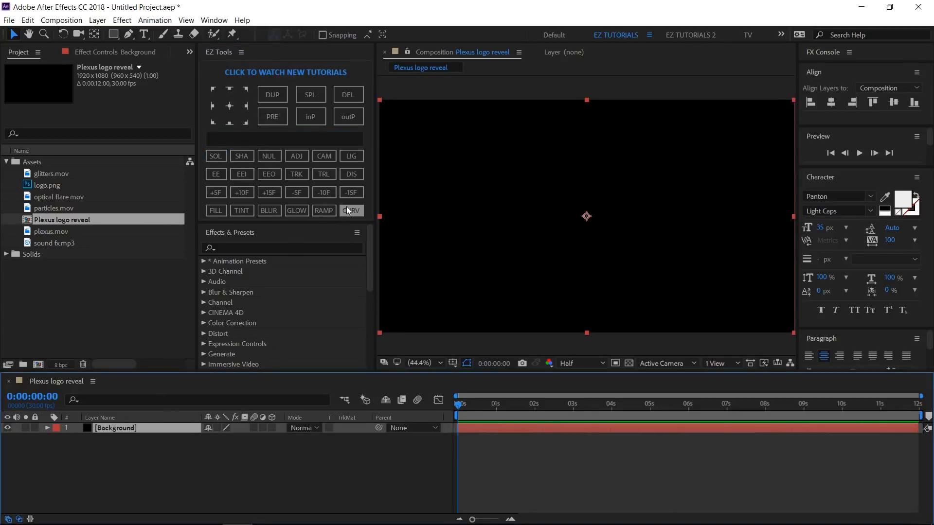
left_click(327, 209)
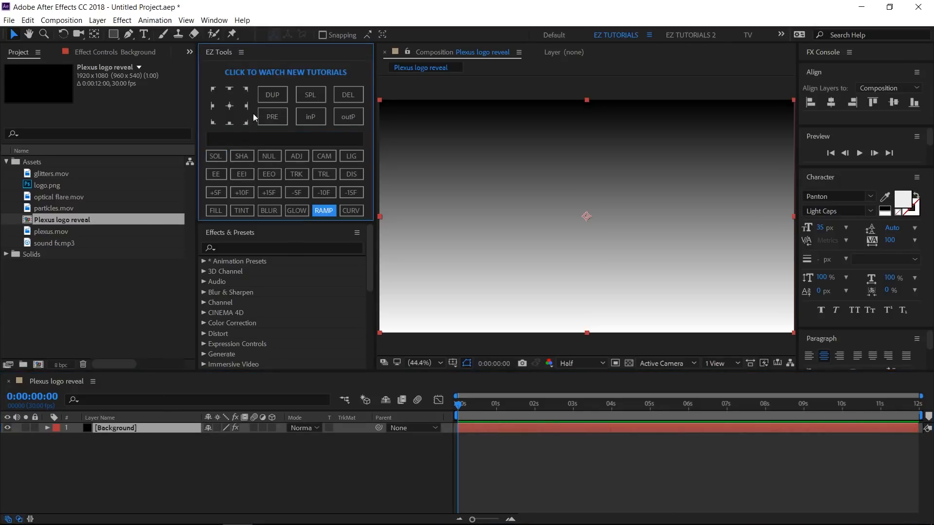
Step: Set the Background's Gradient Ramp start Y to 540, end Y to 1250 and Ramp Scatter to 275
left_click(139, 51)
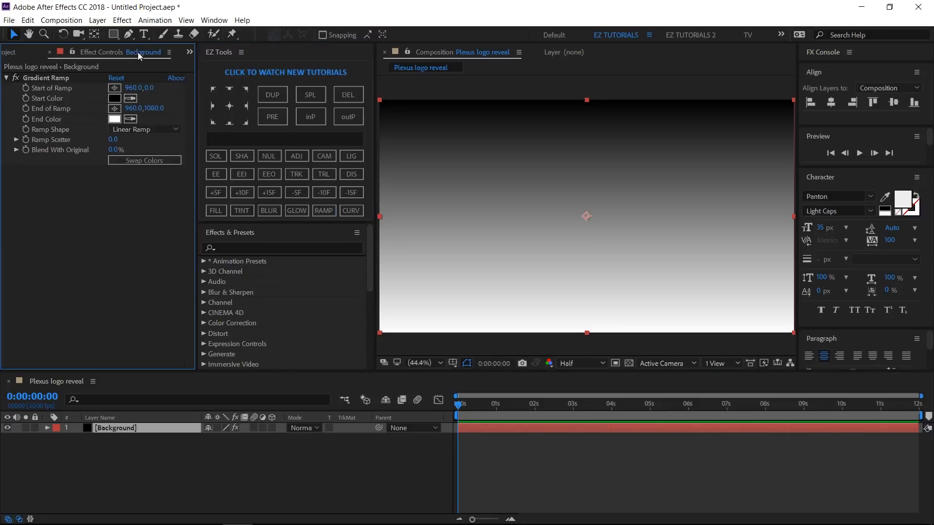
left_click(147, 88)
type("540")
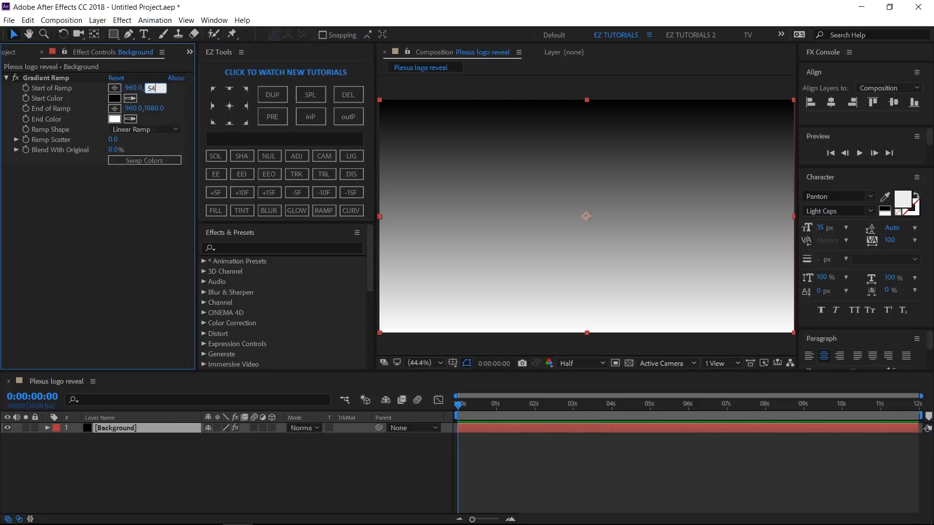
key("Return")
left_click(154, 108)
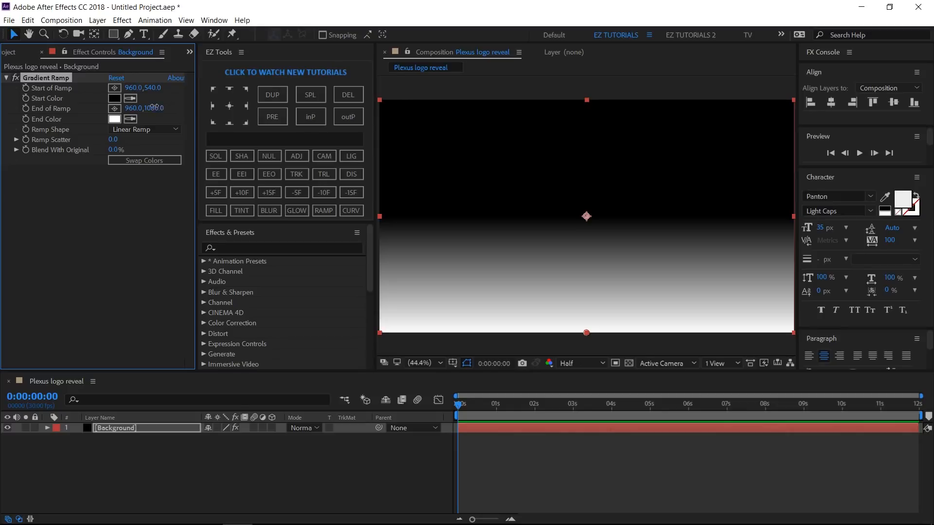
type("1250")
key("Return")
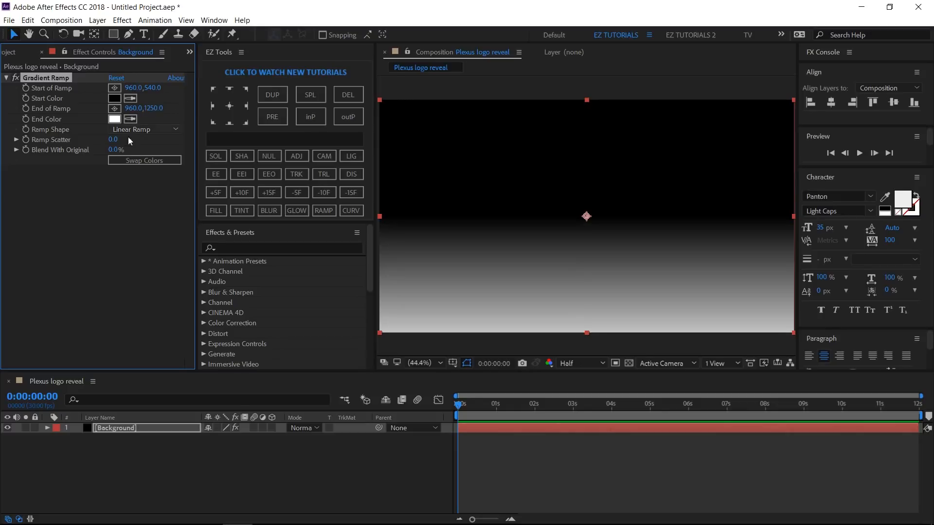
left_click(113, 139)
type("275")
key("Return")
Step: Set the Gradient Ramp's start color to 00020F, its end color to 000C1B and its shape to Radial Ramp
left_click(118, 98)
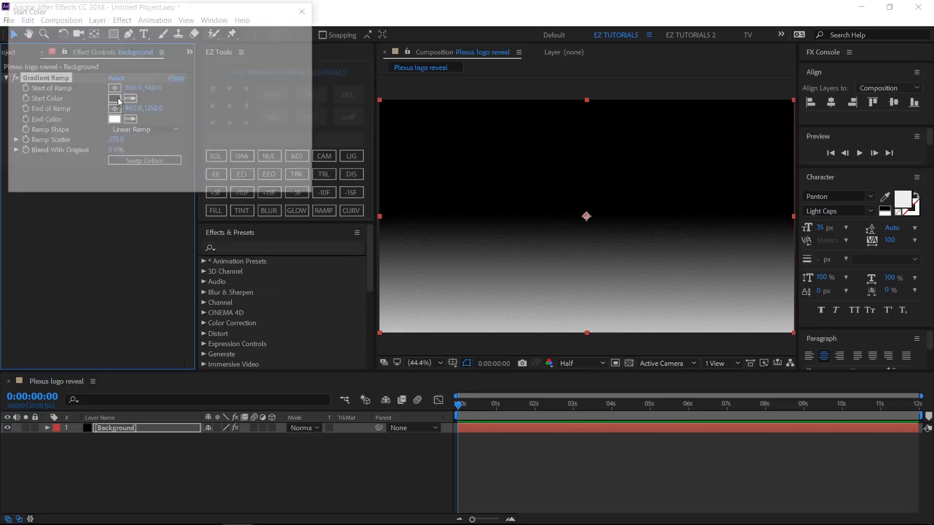
type("00")
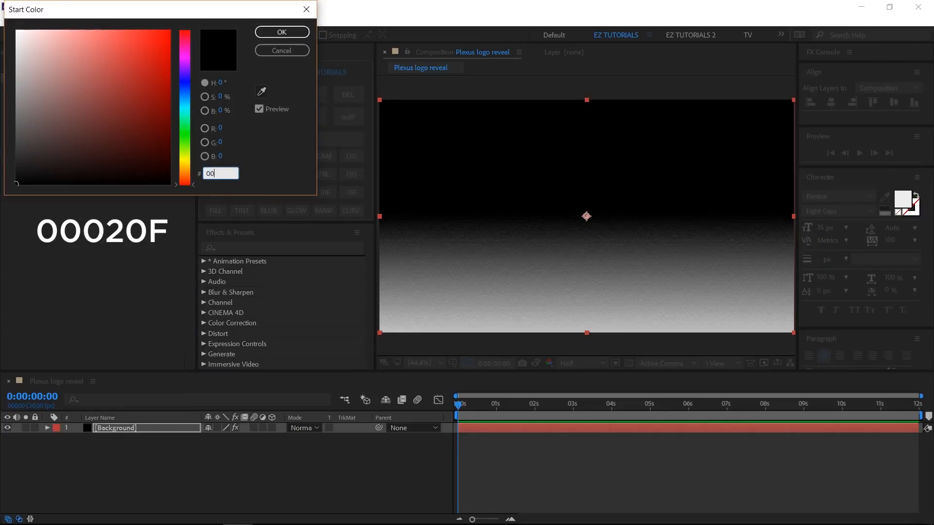
type("020F")
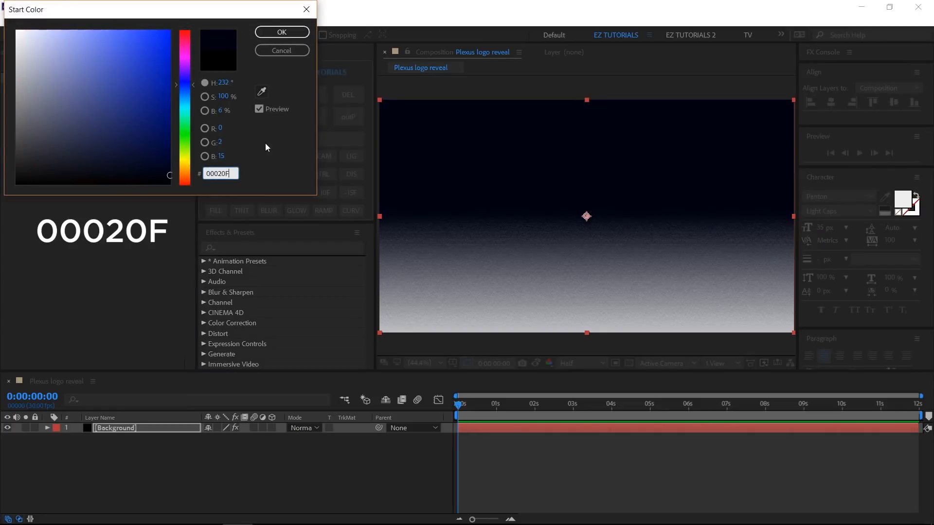
key("Return")
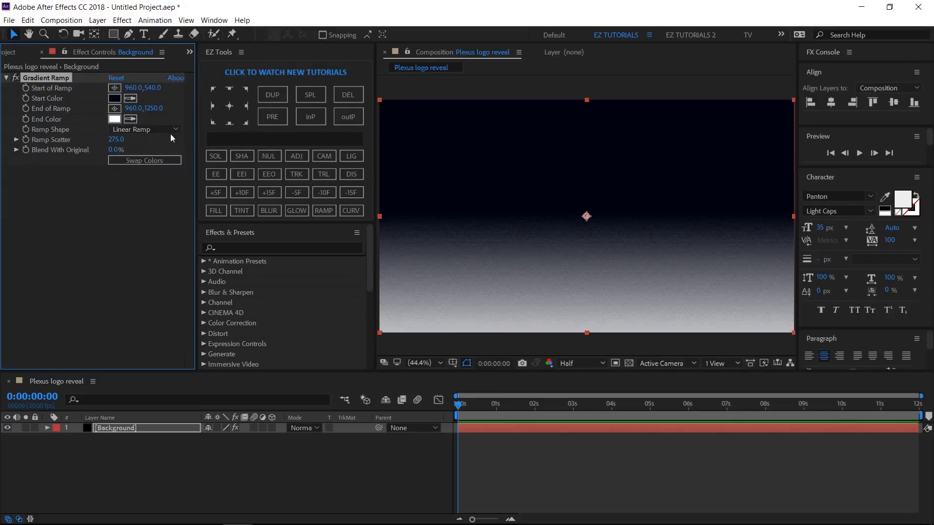
left_click(119, 120)
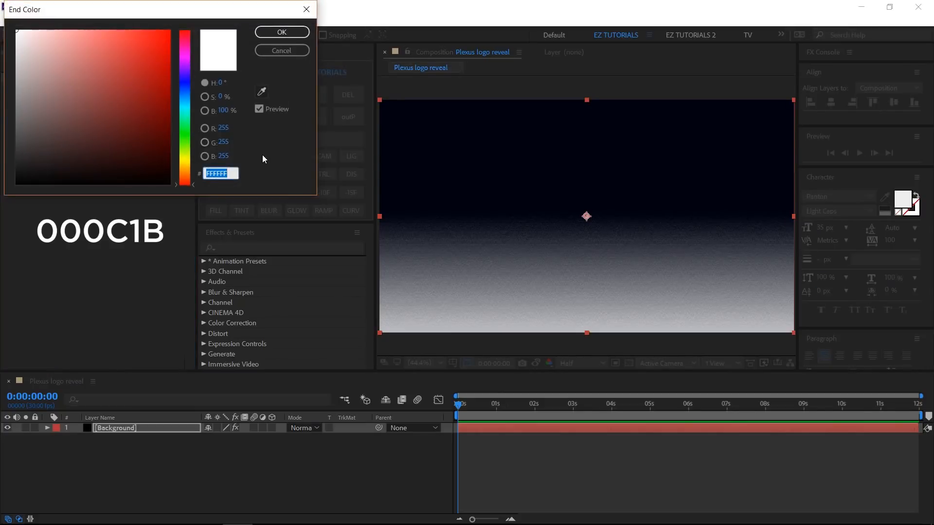
type("000C1")
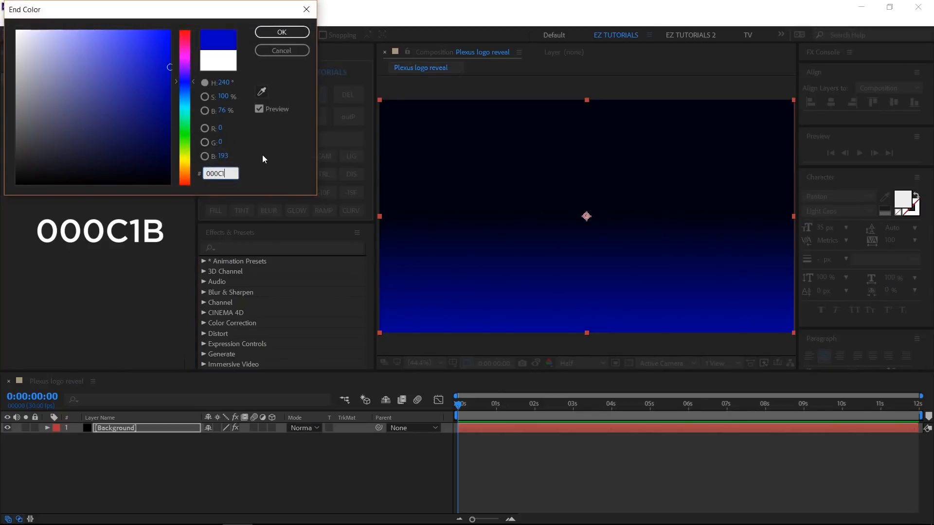
type("B")
key("Return")
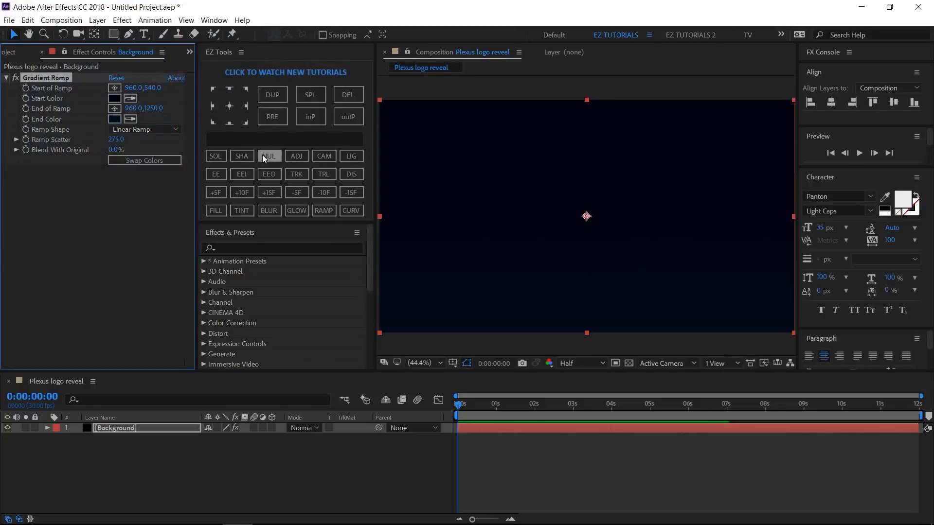
left_click(144, 129)
left_click(154, 155)
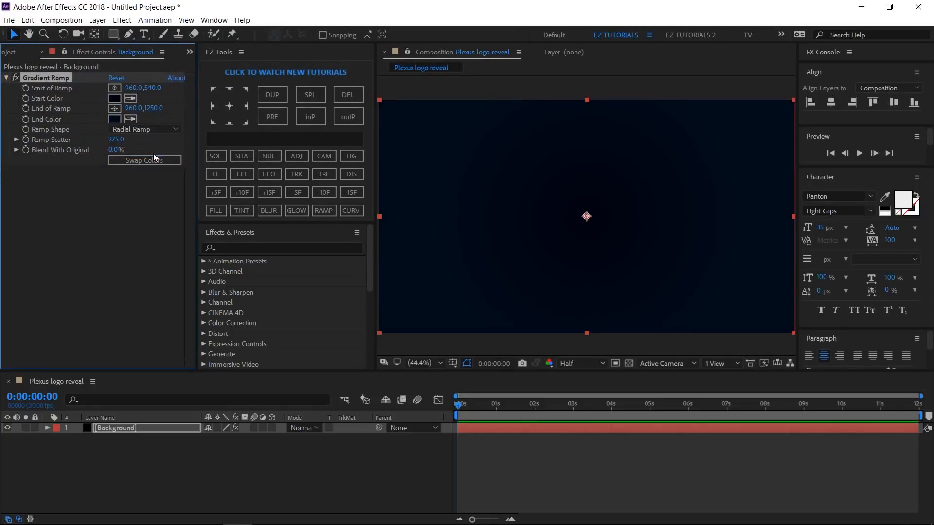
Step: Add logo.png above the Background layer and pre-compose it as "Logo"
left_click(8, 52)
left_click_drag(43, 185, 123, 428)
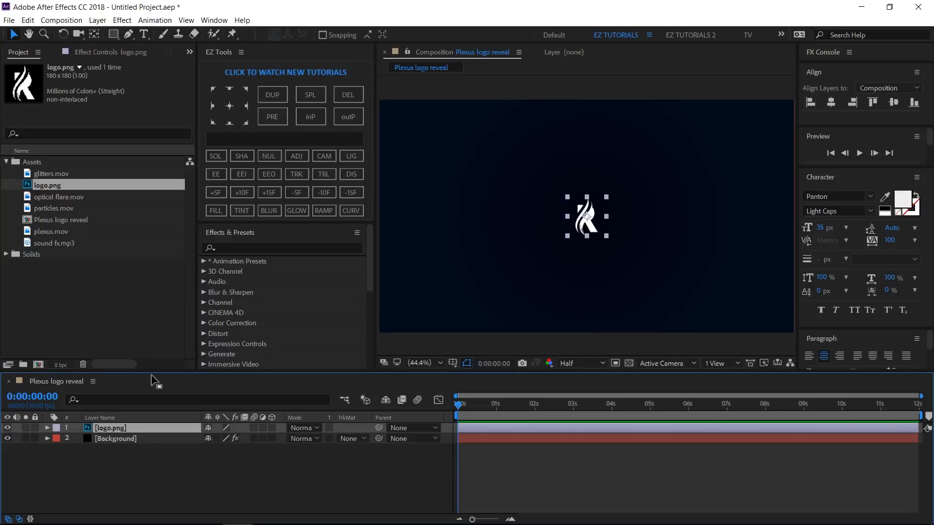
left_click(252, 140)
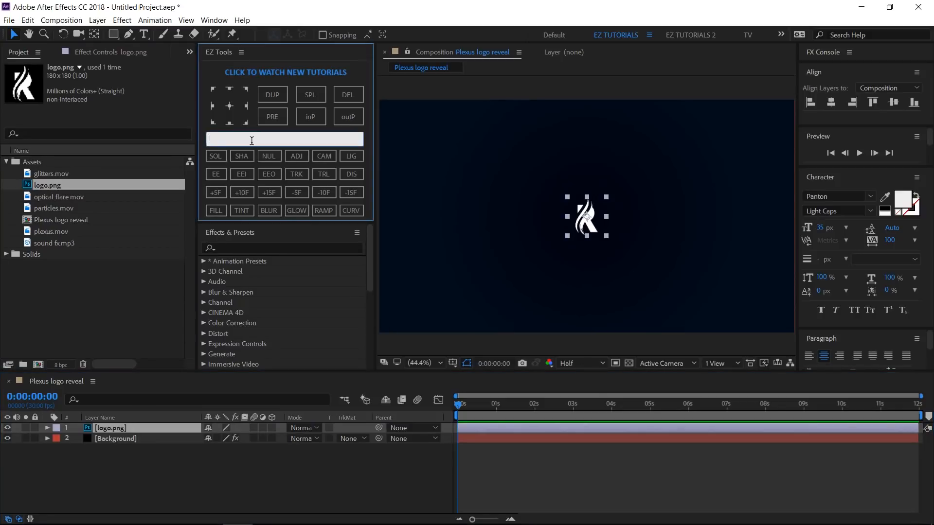
type("Logo")
left_click(267, 115)
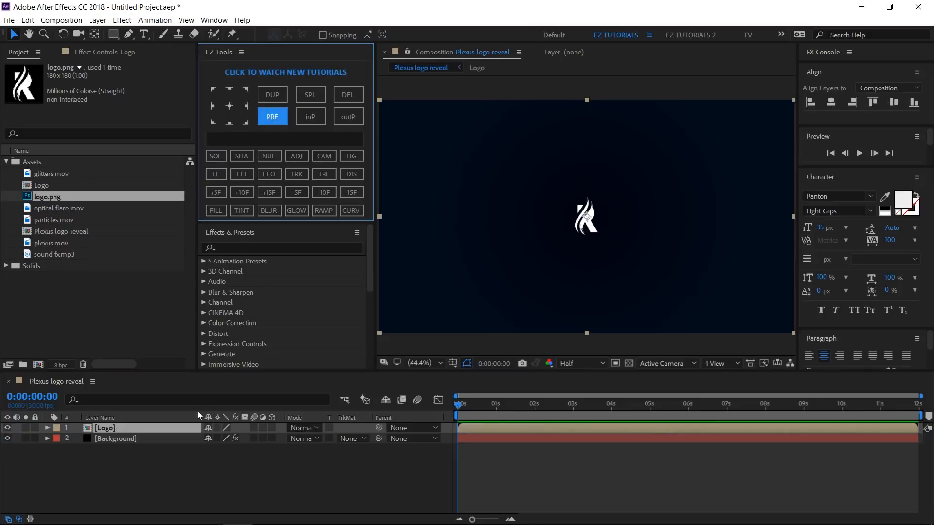
Step: Apply a Fill effect to the Logo layer and set its color to 008AFF
left_click(164, 429)
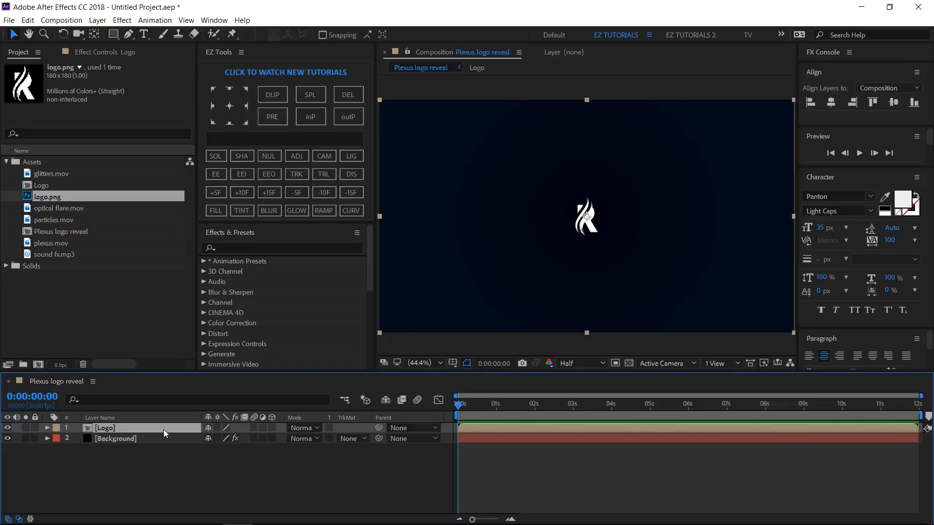
left_click(217, 211)
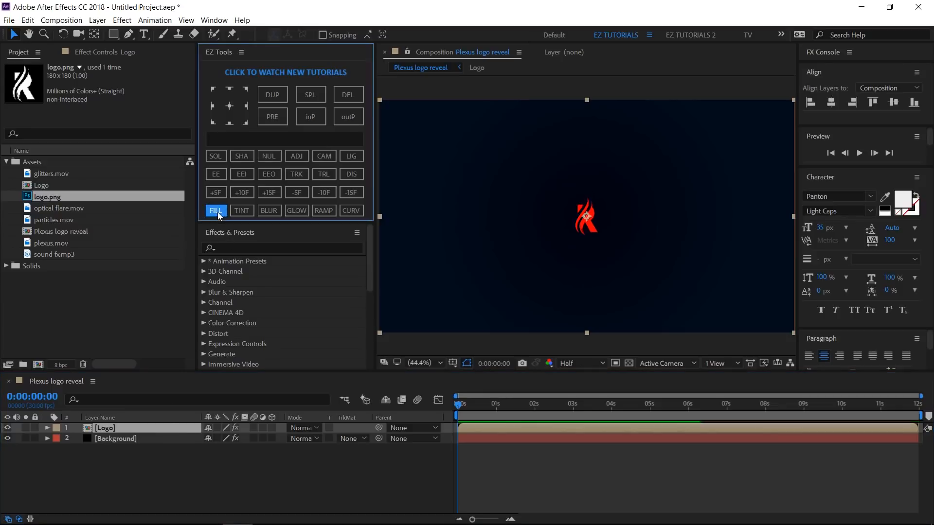
left_click(115, 50)
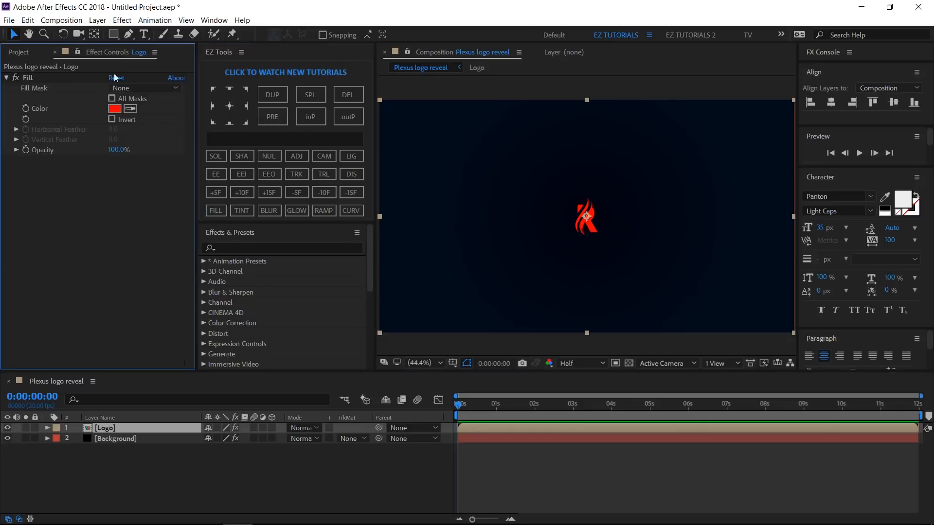
left_click(116, 104)
type("00")
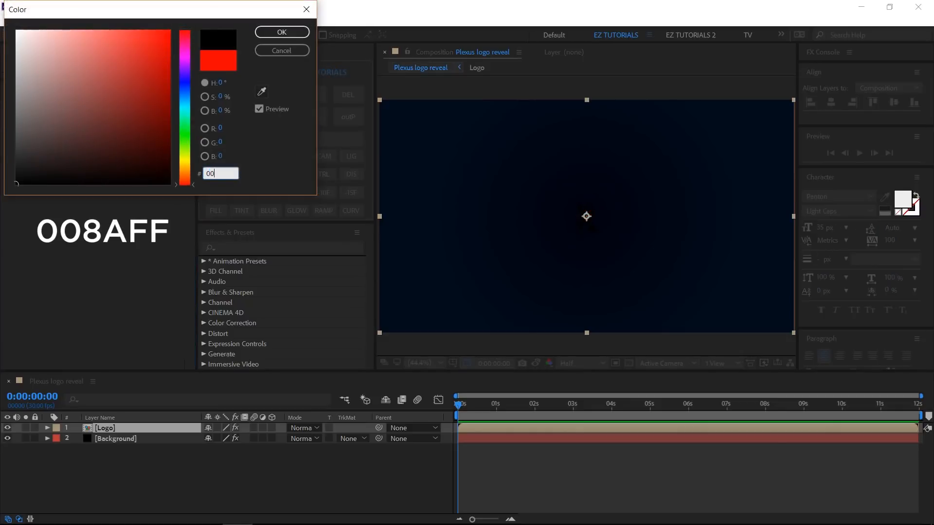
type("8AFF")
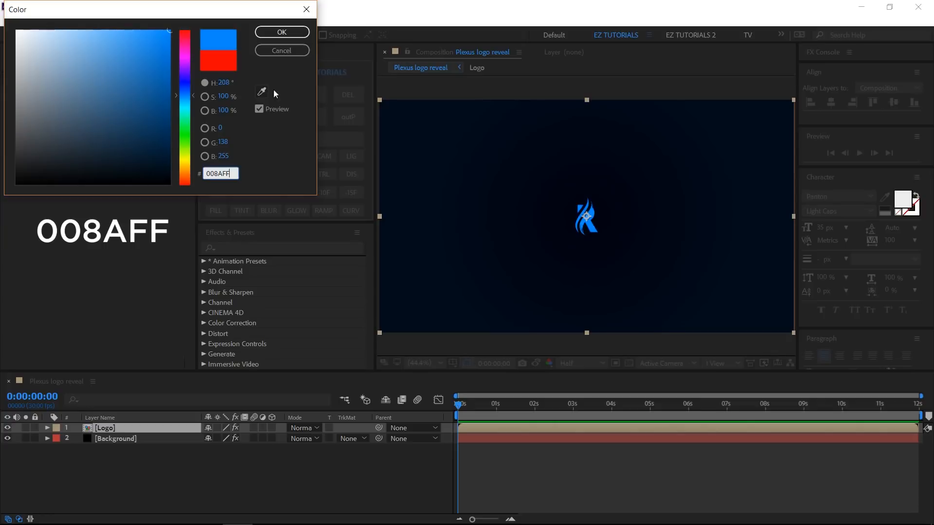
left_click(281, 33)
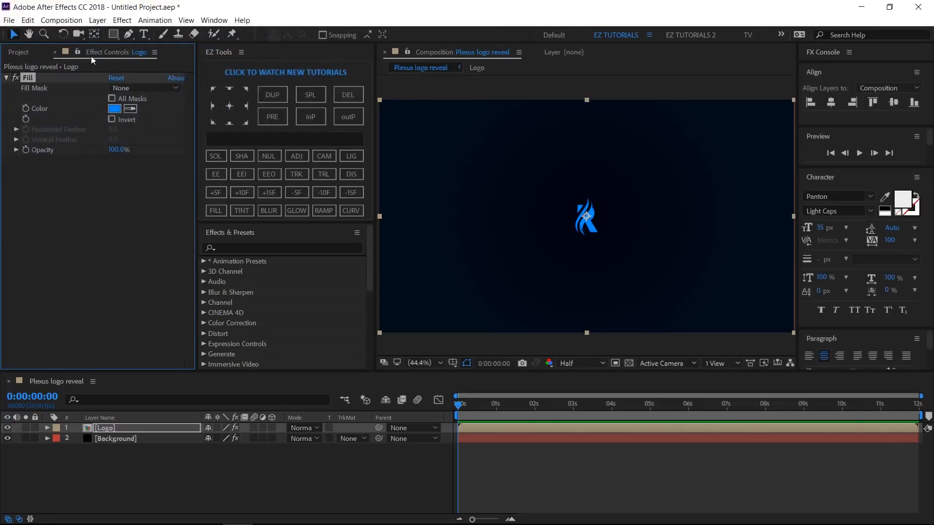
left_click(6, 78)
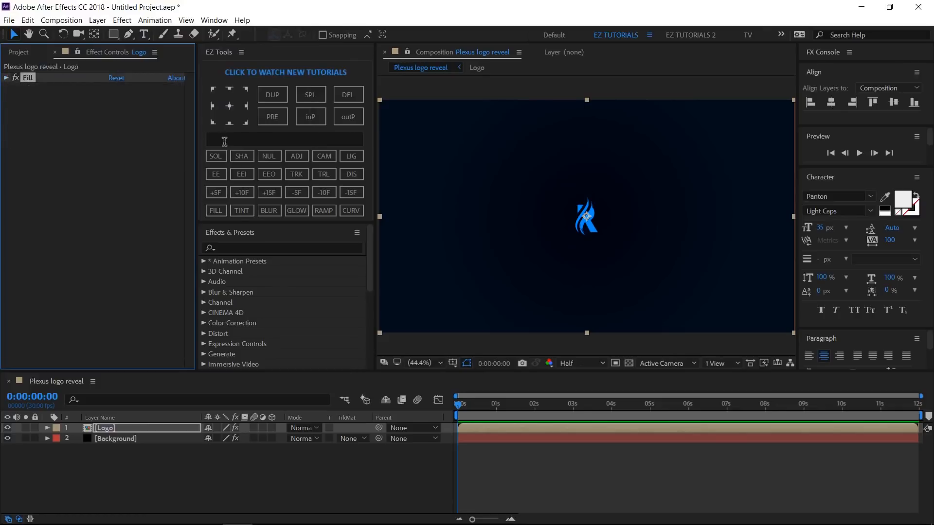
Step: Find the CC Radial Fast Blur effect and apply it to the Logo layer
left_click(239, 247)
type("cc radi")
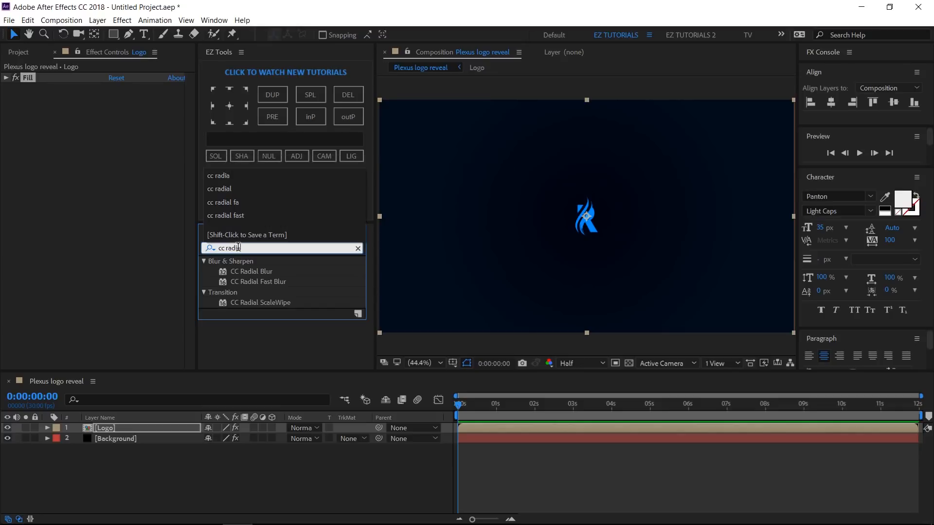
type("a")
left_click_drag(255, 282, 100, 240)
Step: At 0:00:01:18, keyframe the Logo's CC Radial Fast Blur Amount at 55
left_click(44, 402)
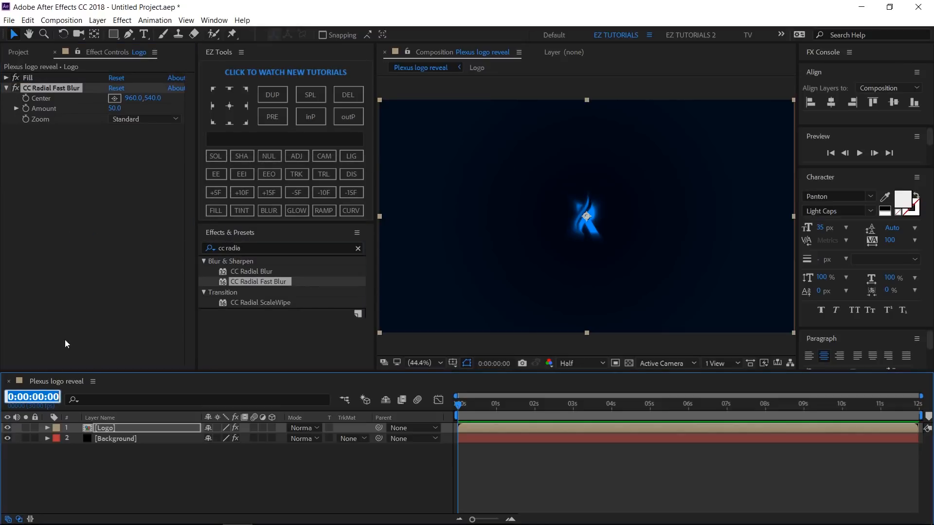
type("1.18")
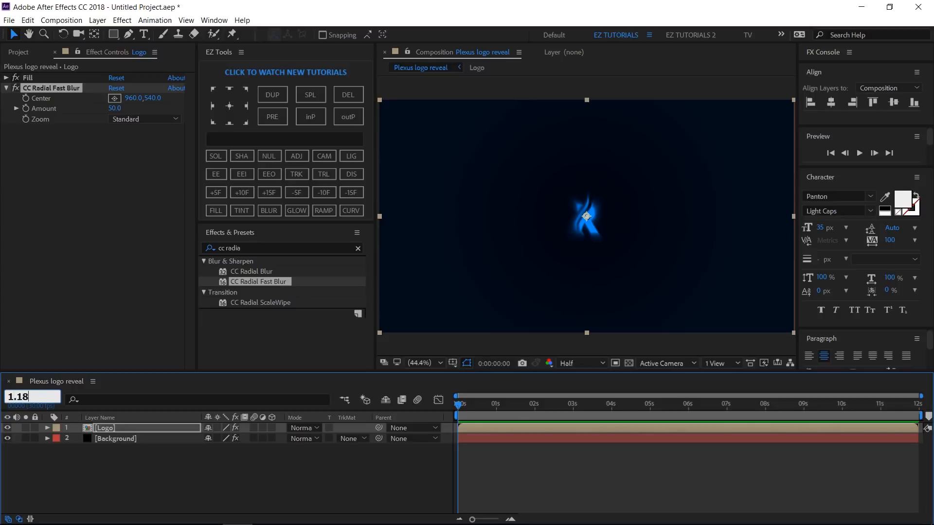
key("Return")
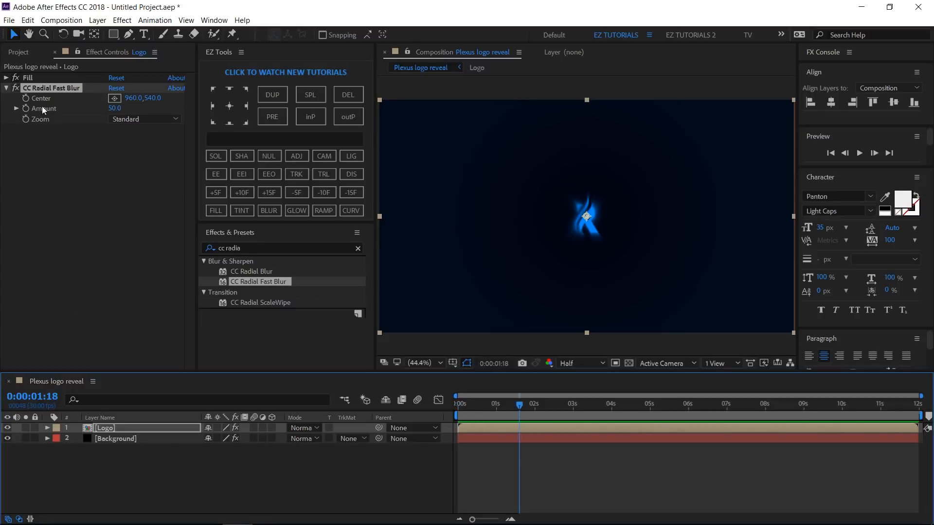
left_click(26, 109)
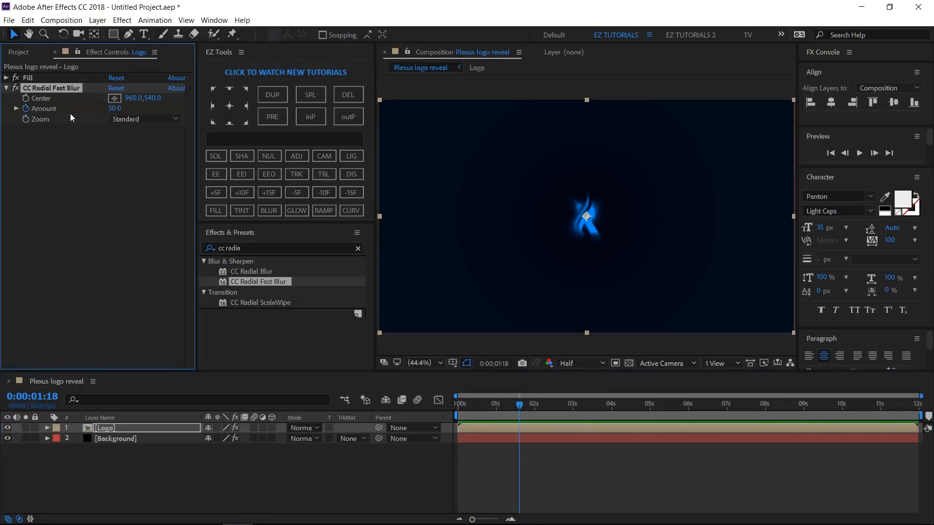
left_click(113, 108)
type("55")
key("Return")
Step: At 0:00:04:06, keyframe the Logo's CC Radial Fast Blur Amount at 0
left_click(37, 397)
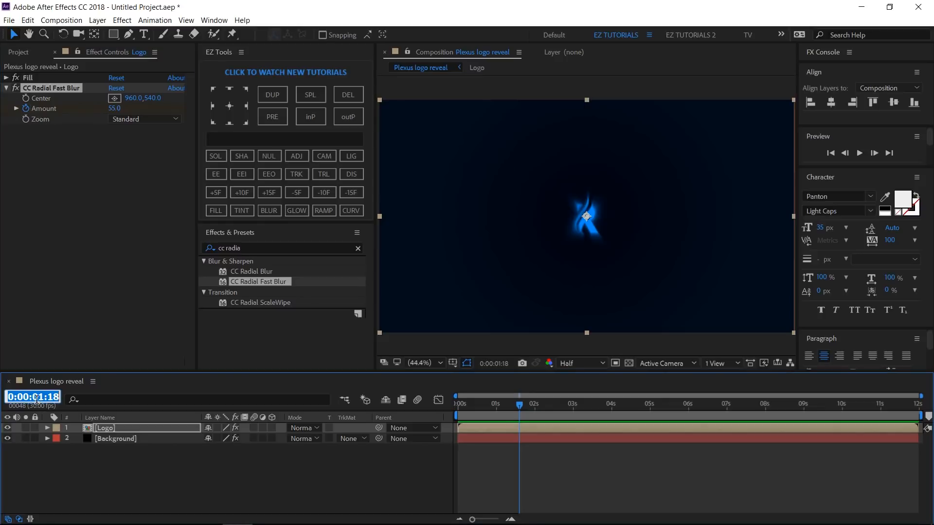
type("4.06")
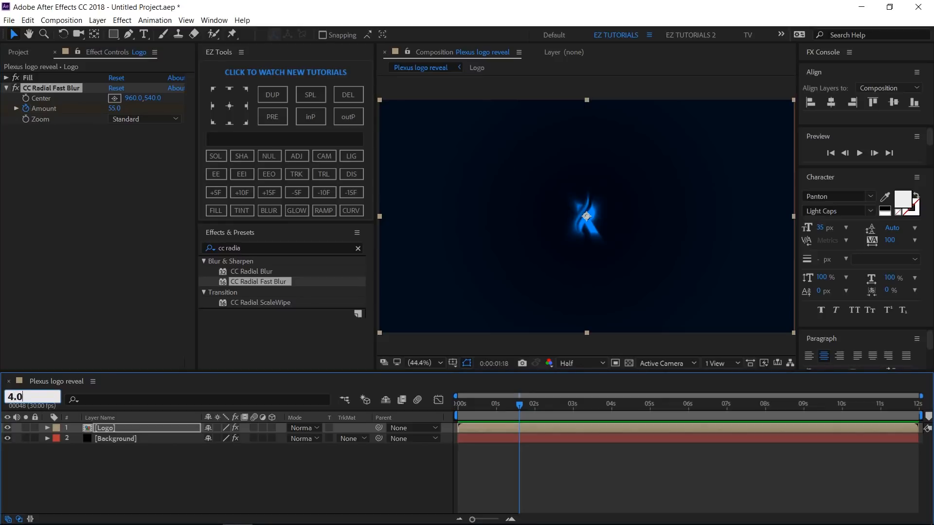
key("Return")
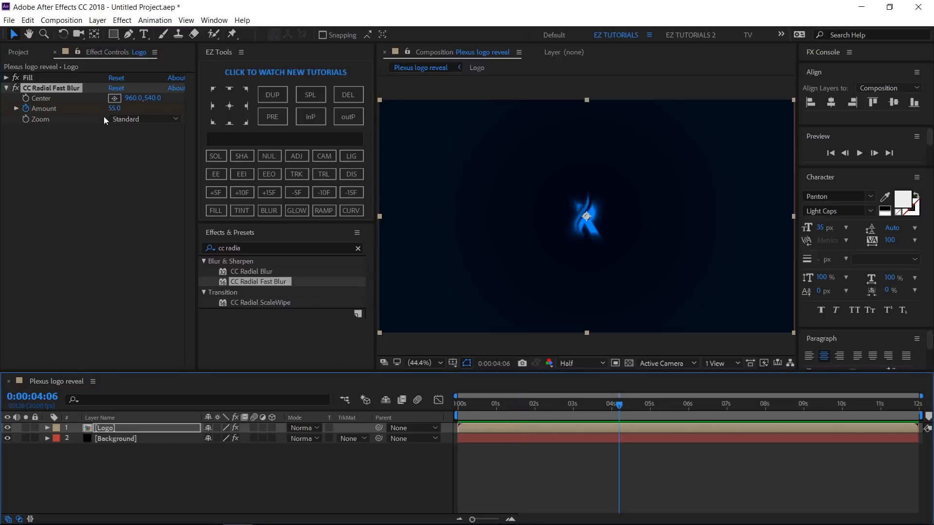
left_click(114, 109)
type("0")
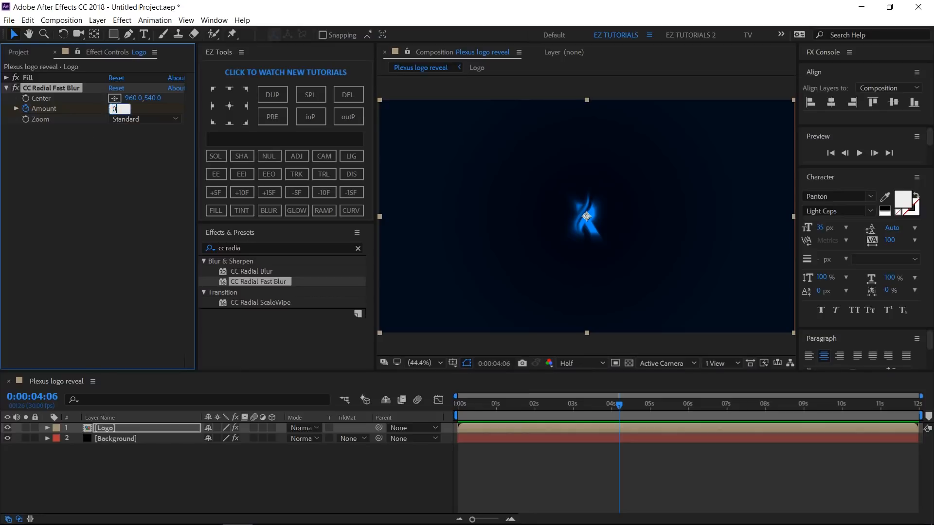
key("Return")
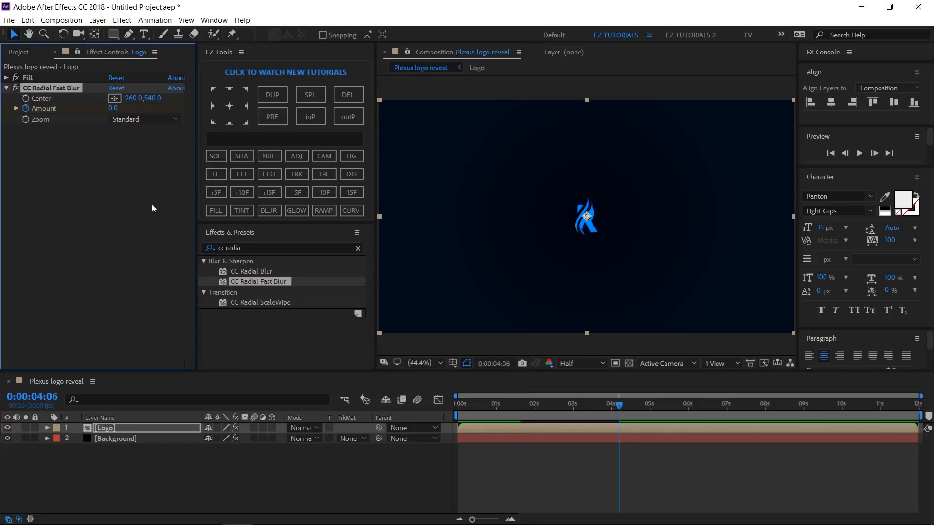
Step: Apply Easy Ease to both blur Amount keyframes and reshape their speed graph for an early peak and a long, gradual slowdown
left_click(345, 178)
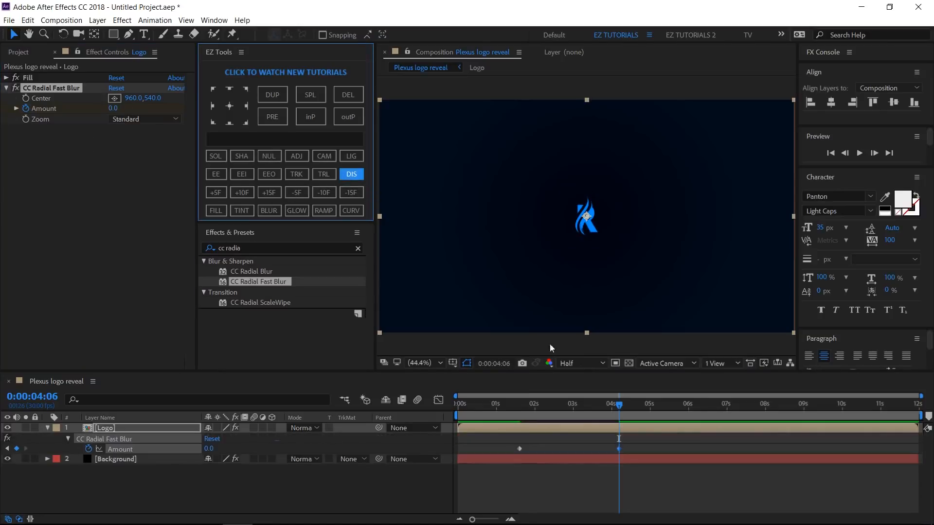
left_click_drag(629, 441, 505, 450)
left_click(215, 173)
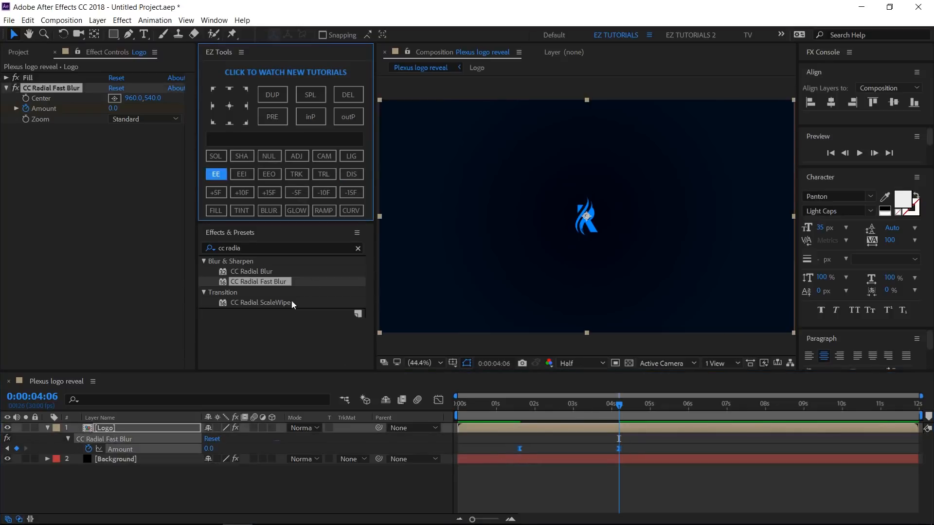
left_click(439, 400)
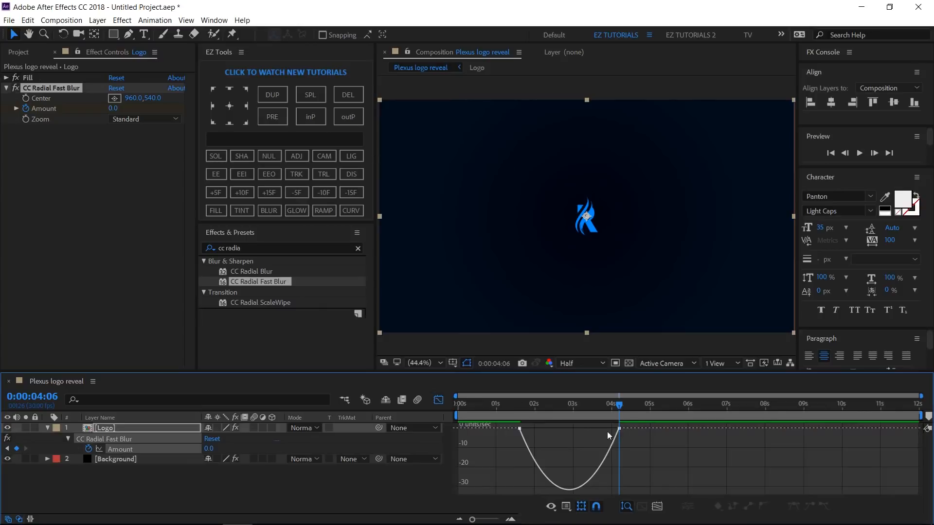
left_click_drag(607, 431, 571, 428)
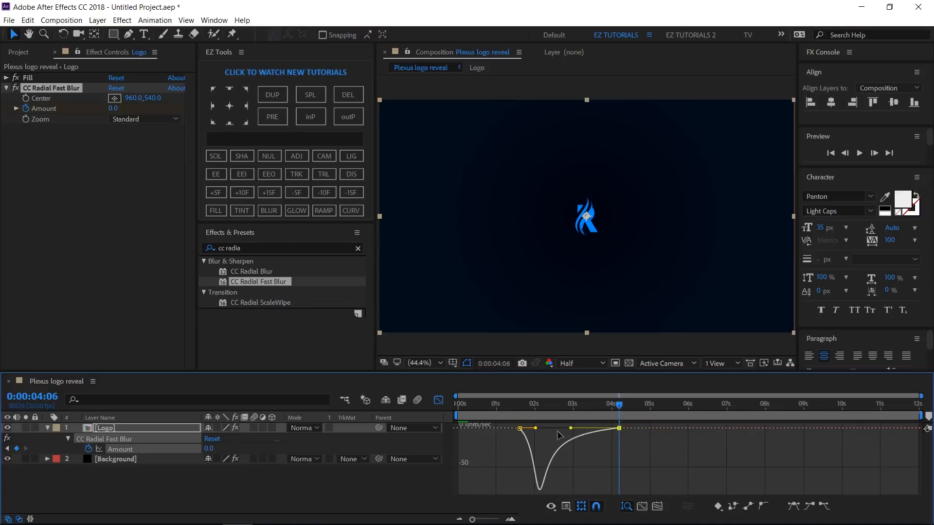
left_click(438, 400)
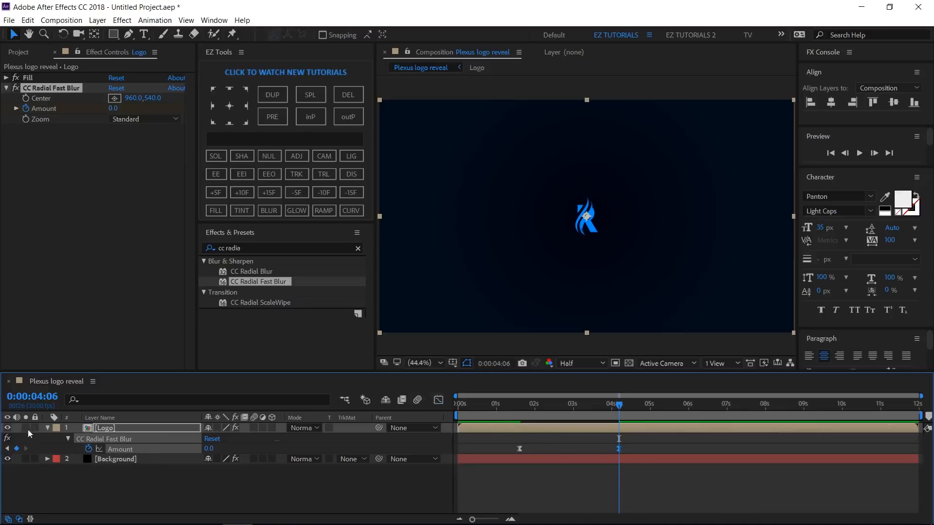
left_click(48, 428)
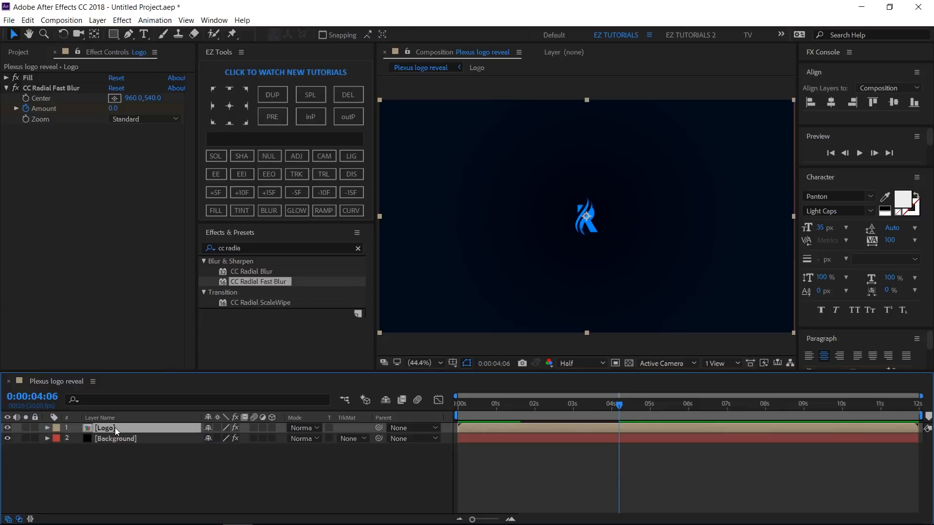
Step: Keyframe the Logo layer's Scale at 0% at 0:00:00:00
key("s")
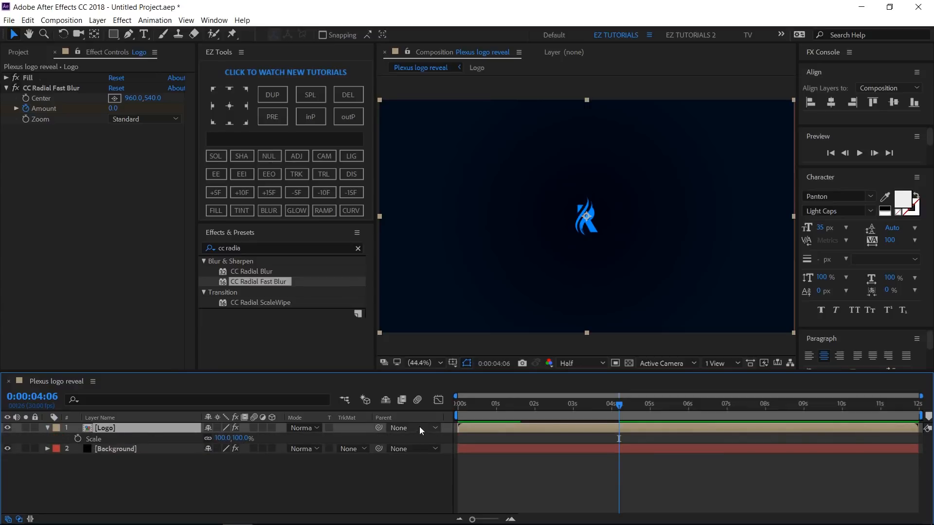
left_click_drag(461, 407, 440, 404)
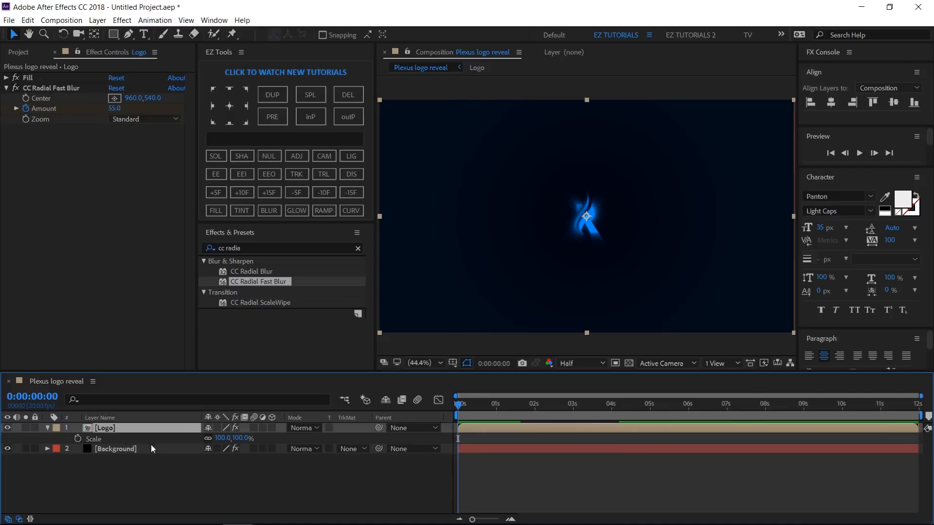
left_click(77, 439)
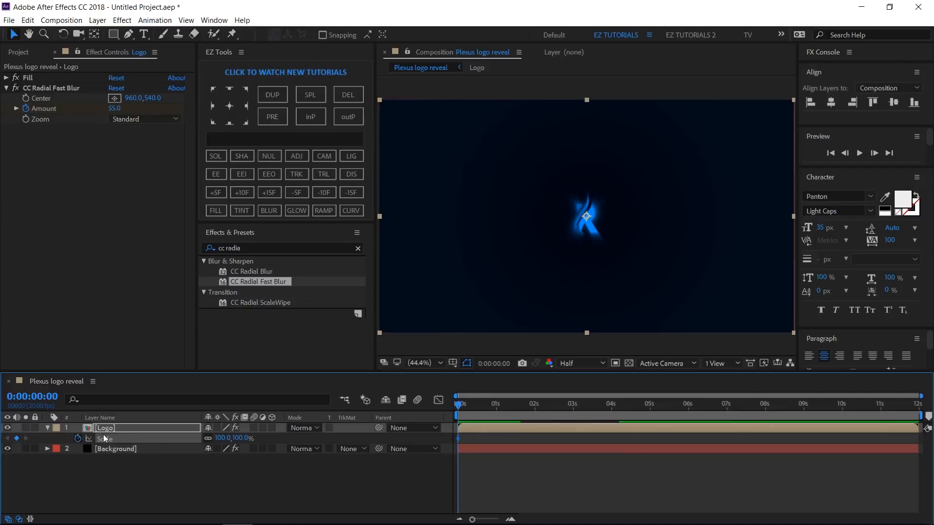
left_click(222, 438)
type("0")
key("Return")
Step: At 0:00:01:26, keyframe the Logo layer's Scale at 117%
left_click(24, 397)
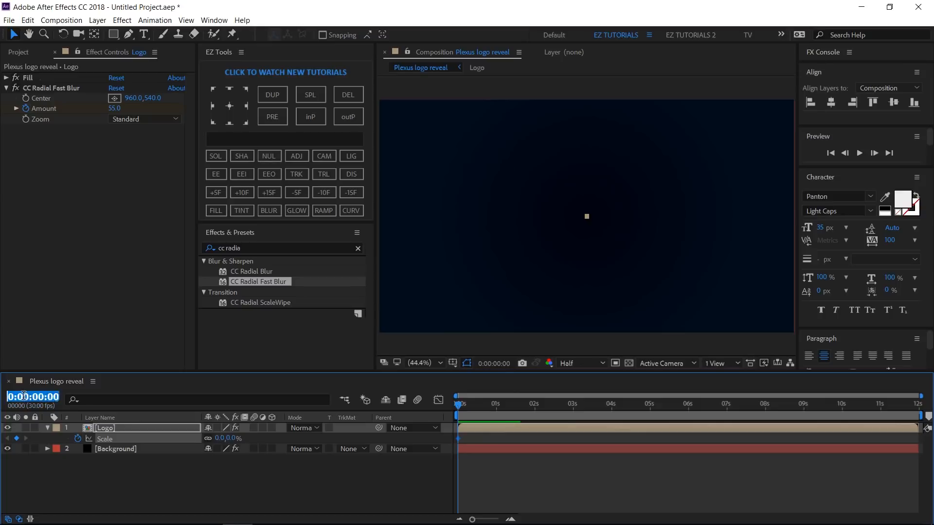
type("1")
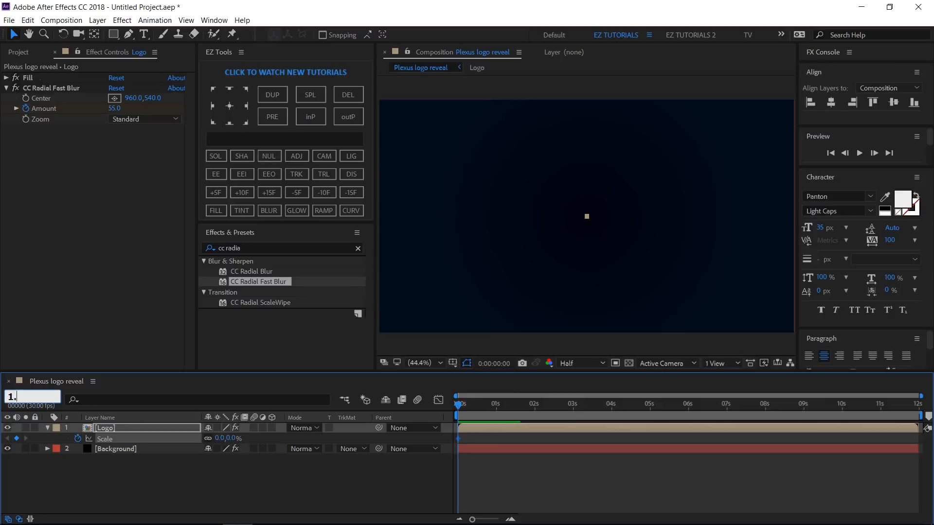
type(".26")
key("Return")
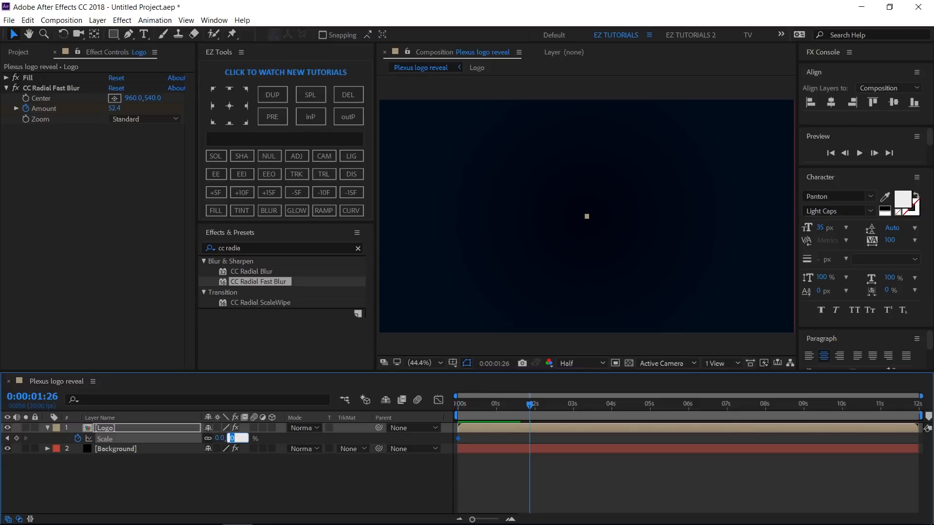
type("117")
key("Return")
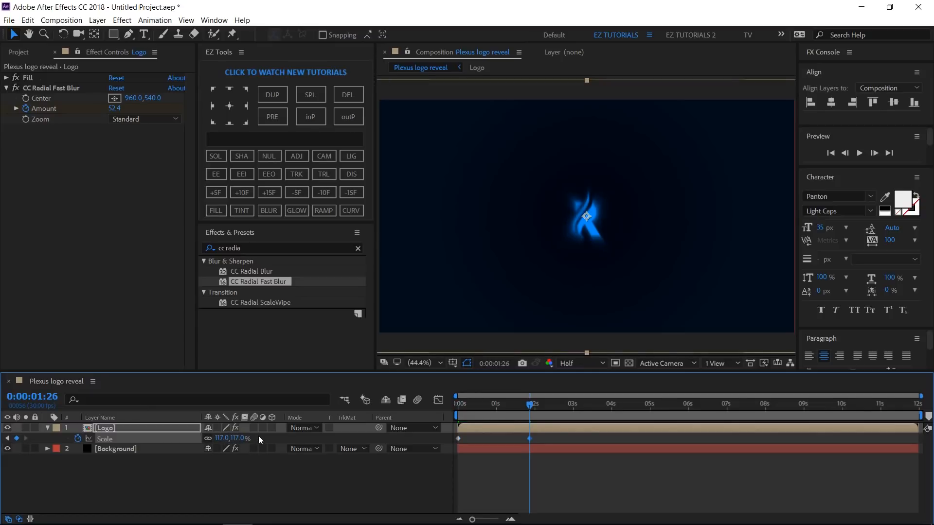
Step: Keyframe the Logo layer's Opacity at 0% at 0:00:00:00
key("t")
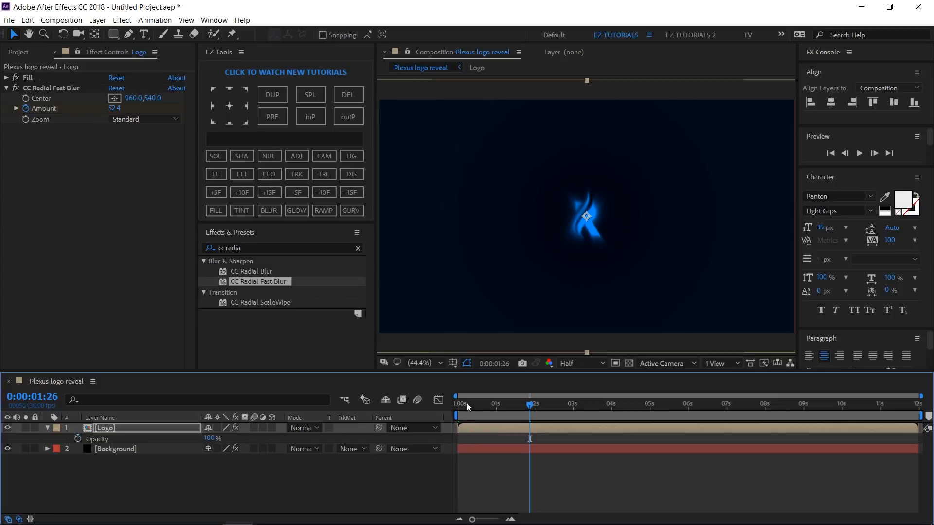
key("Home")
left_click(212, 438)
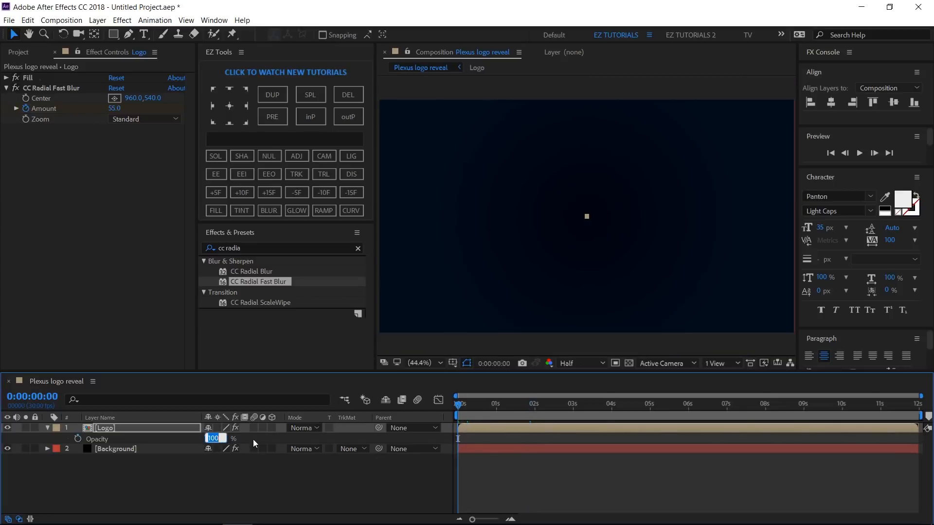
type("0")
key("Return")
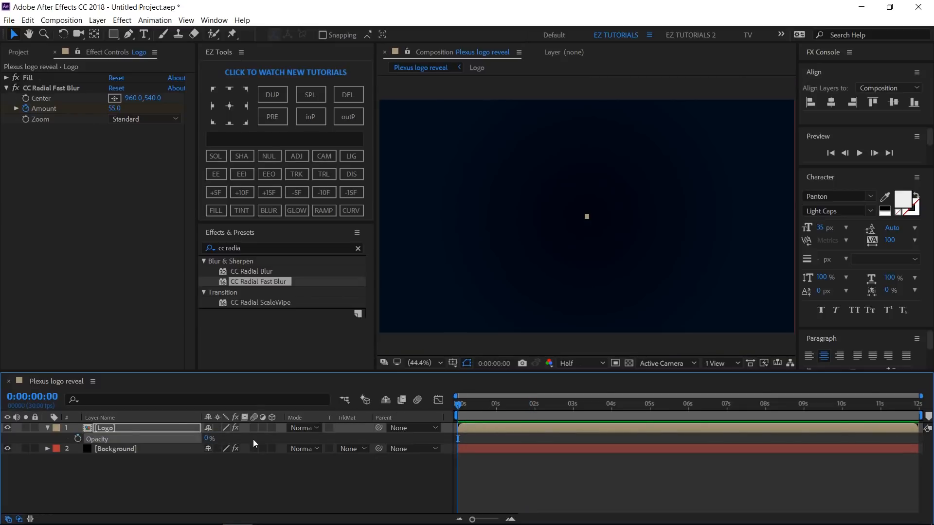
left_click(77, 439)
Step: At 0:00:02:25, keyframe the Logo's Opacity at 100% and shift the whole layer to start at that time
left_click(45, 396)
type("2.25")
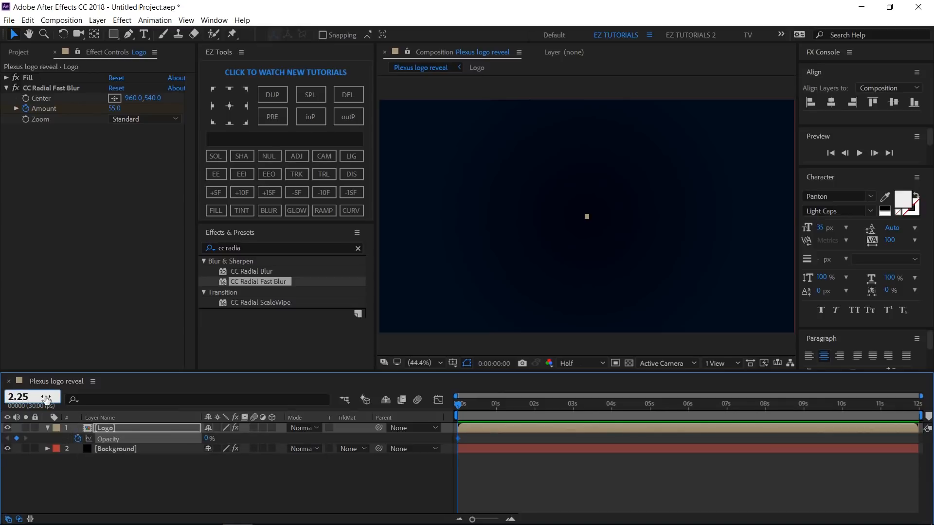
key("Return")
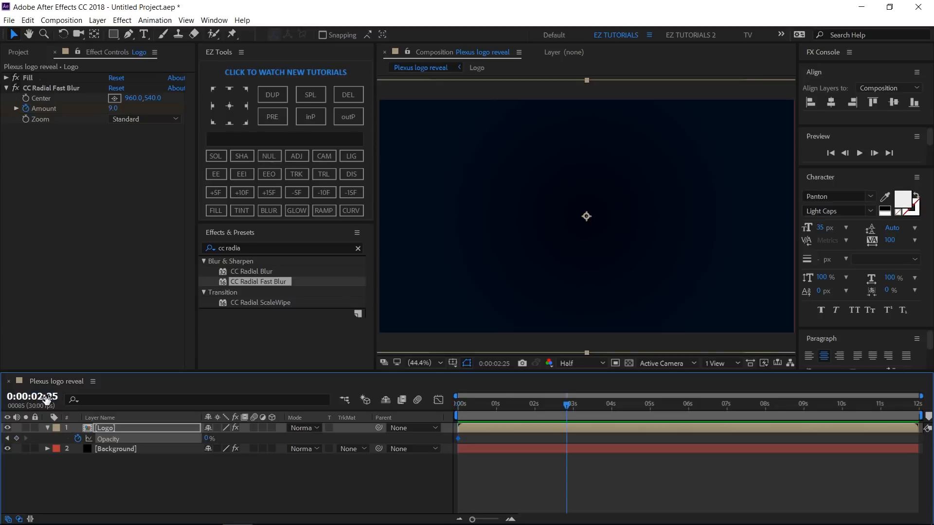
left_click(207, 438)
type("100")
key("Return")
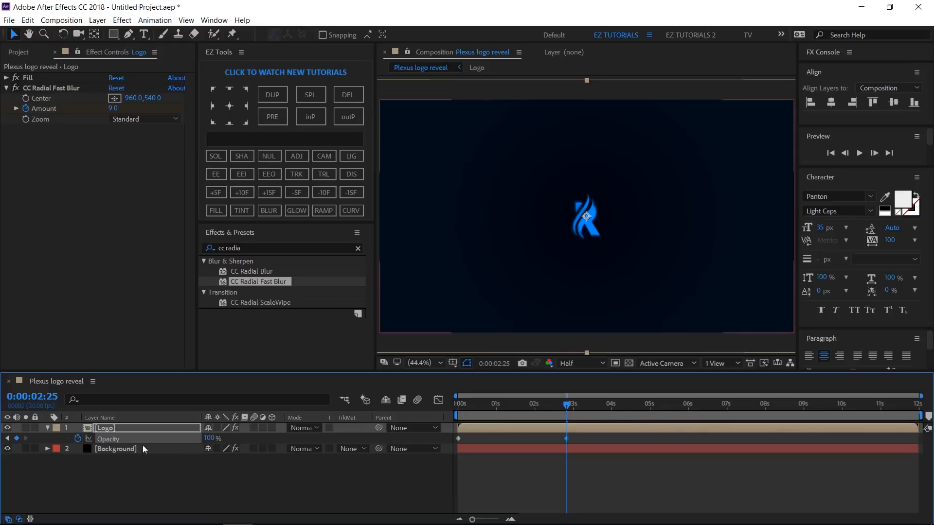
left_click(47, 428)
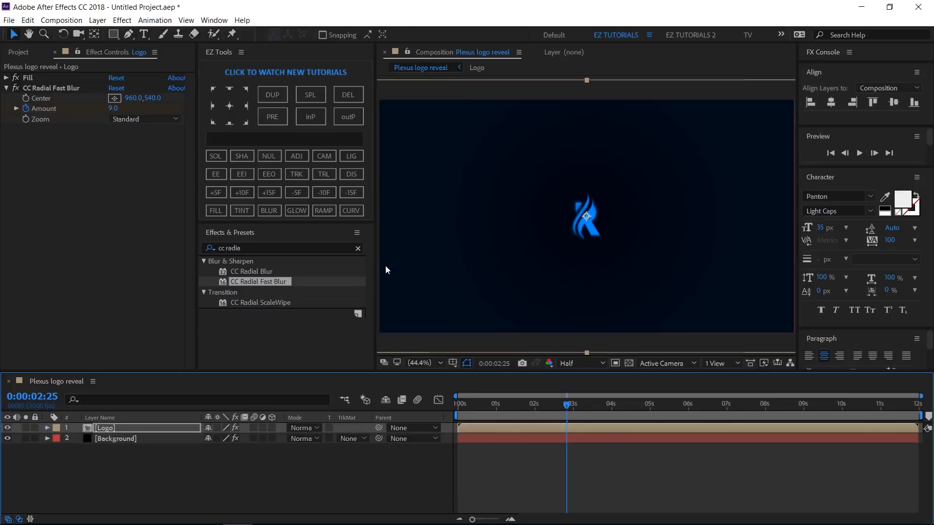
left_click(308, 118)
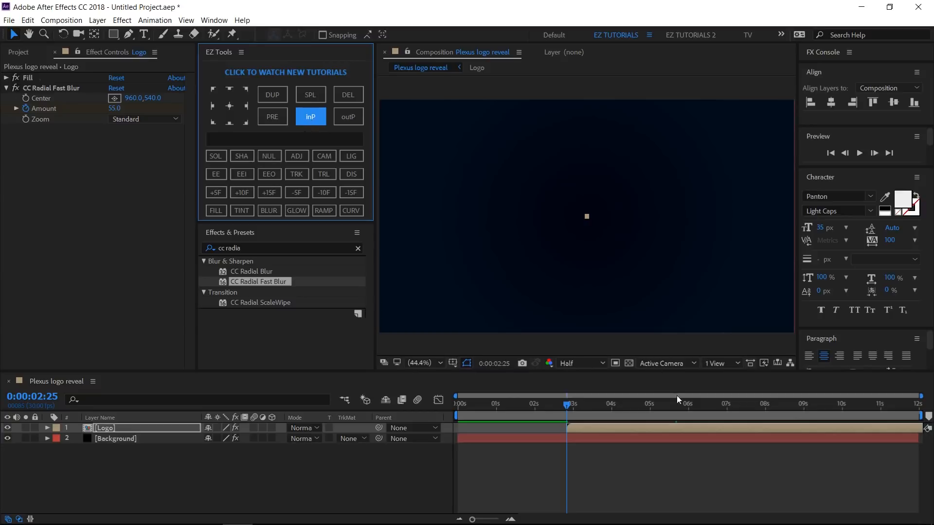
Step: At 0:00:05:23, add the text "be rebel" just below the logo and center it horizontally in the composition
left_click(679, 406)
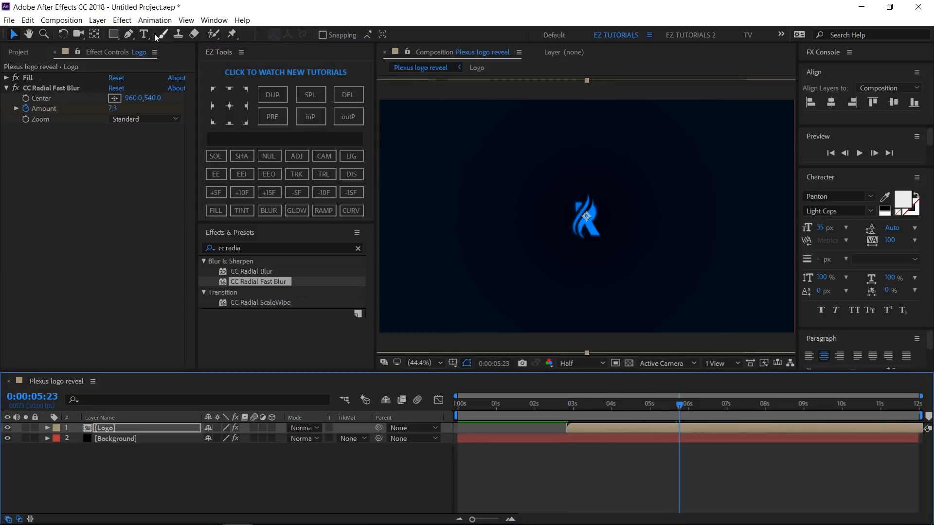
left_click(144, 35)
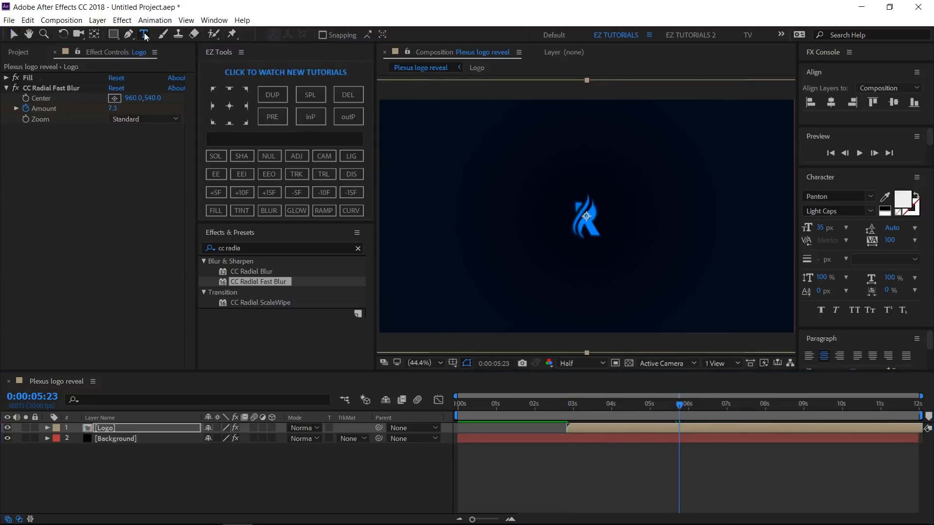
left_click(558, 252)
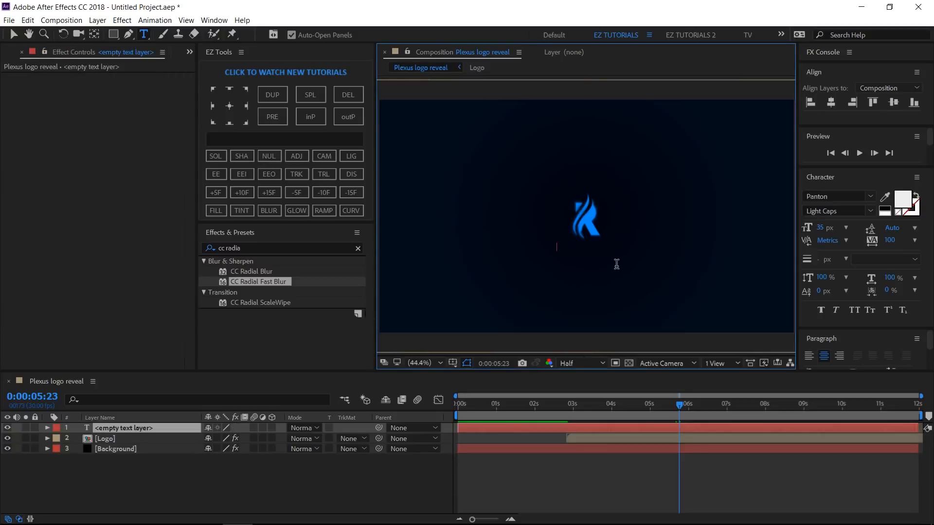
type("be r")
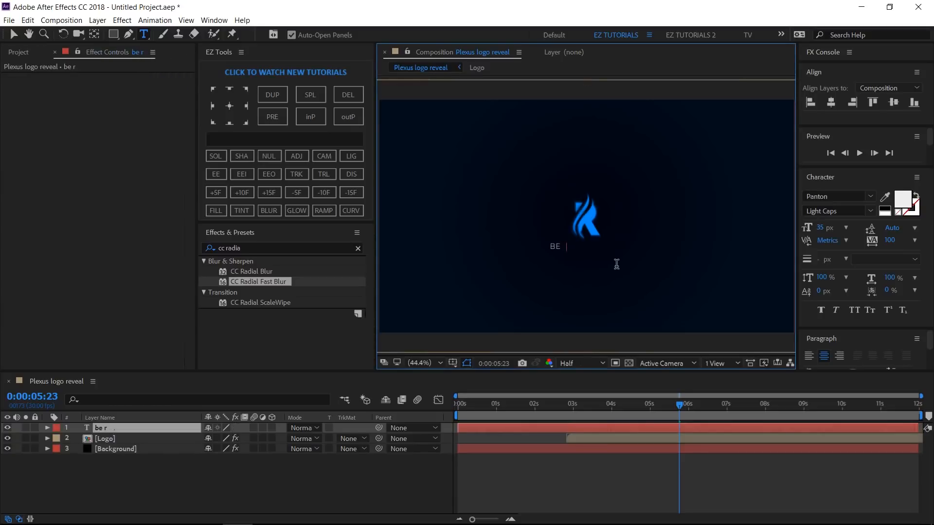
type("ebel")
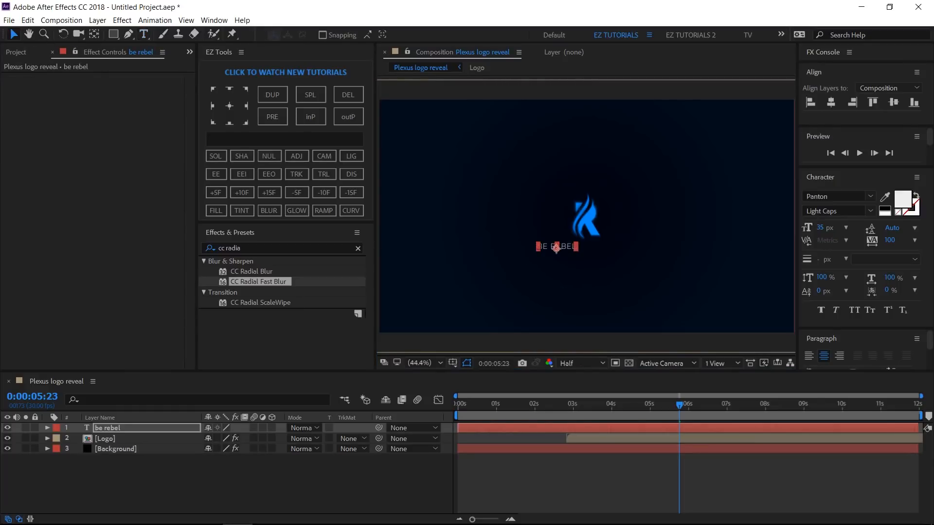
left_click(830, 103)
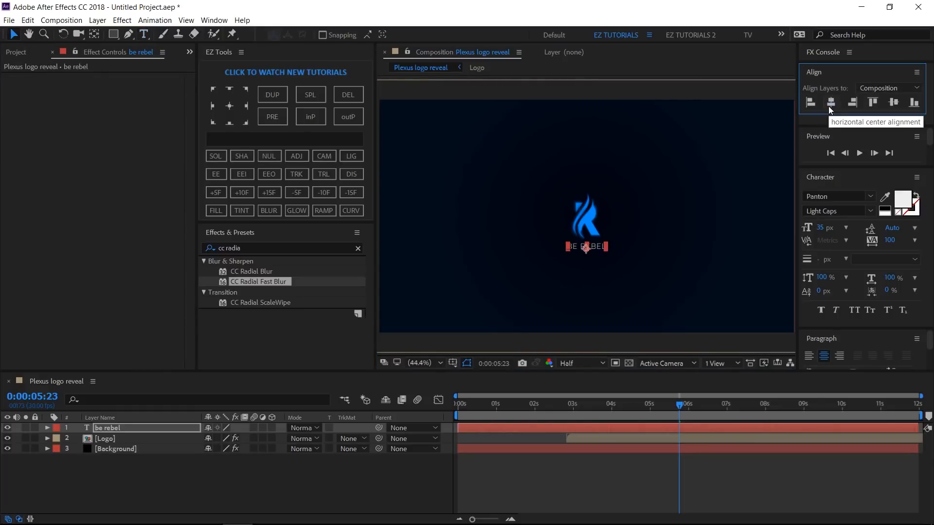
left_click(632, 264)
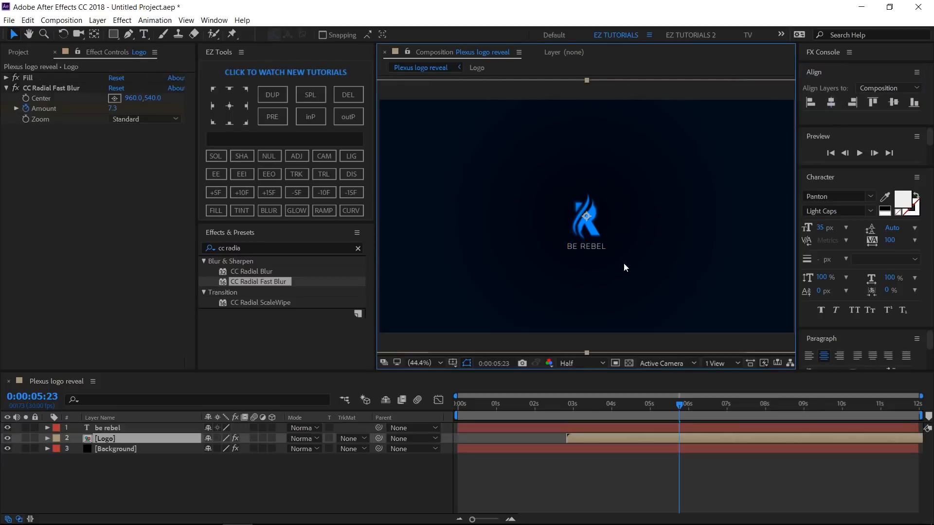
Step: Add an Opacity text animator to the "be rebel" layer and set its opacity to 0%
left_click(119, 427)
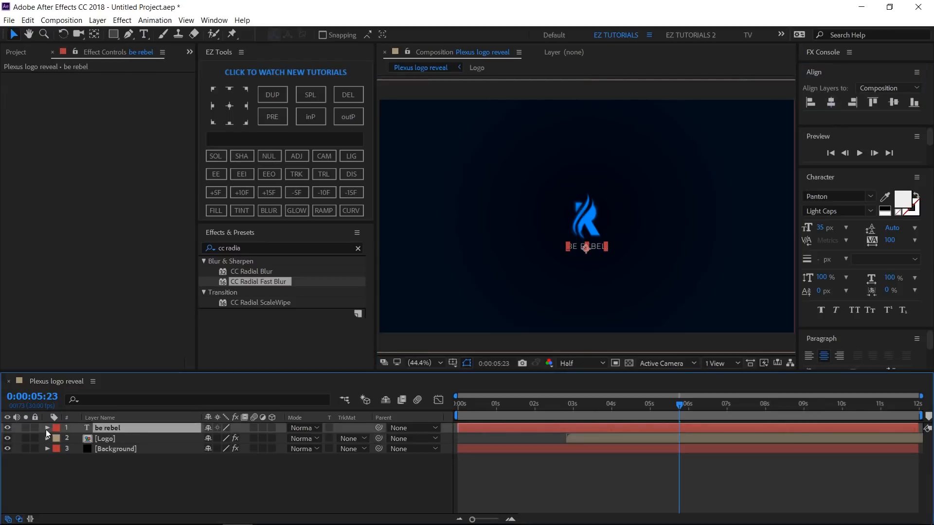
left_click(46, 428)
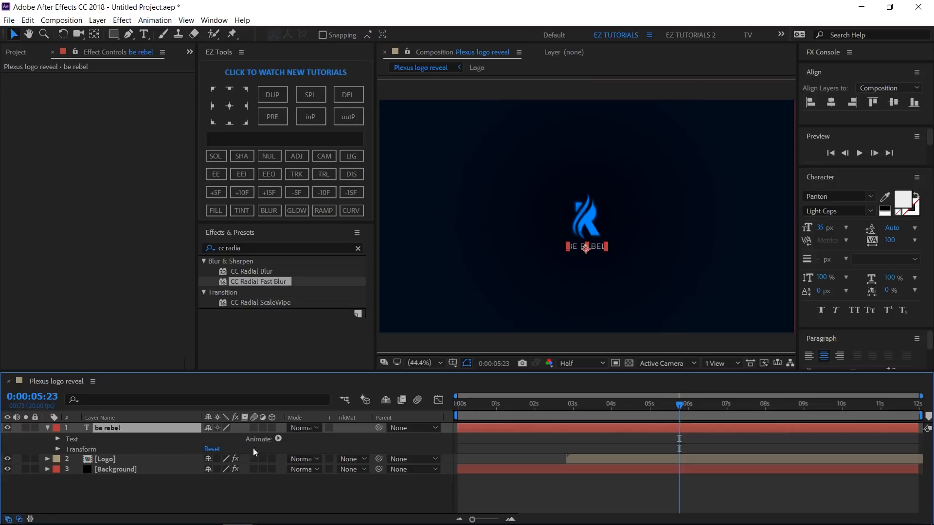
left_click(278, 439)
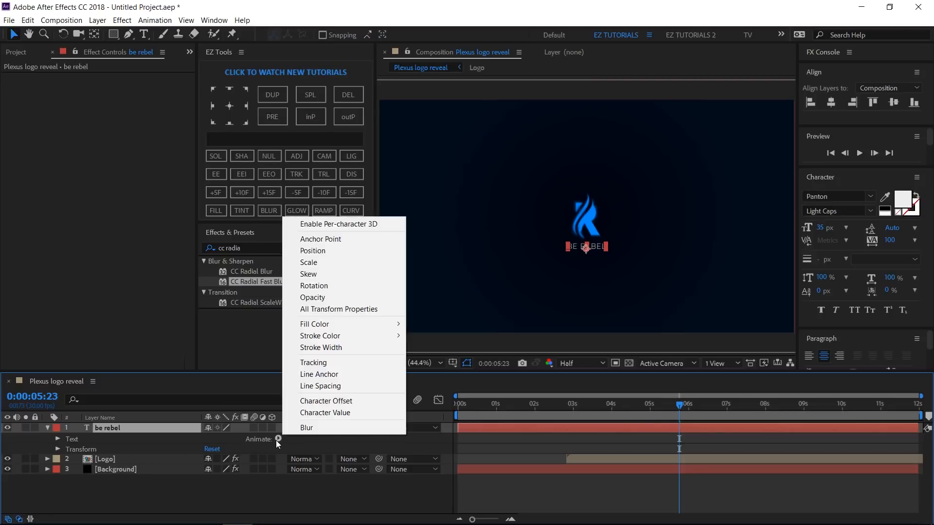
left_click(324, 295)
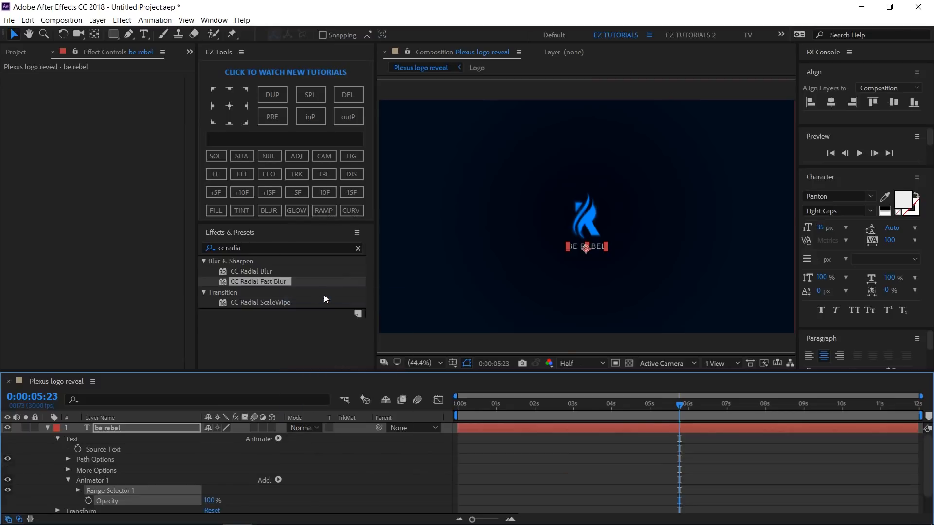
left_click(210, 500)
type("0")
key("Return")
Step: At 0:00:00:00, keyframe the Offset of the text animator's Range Selector 1 at -100%
left_click(77, 490)
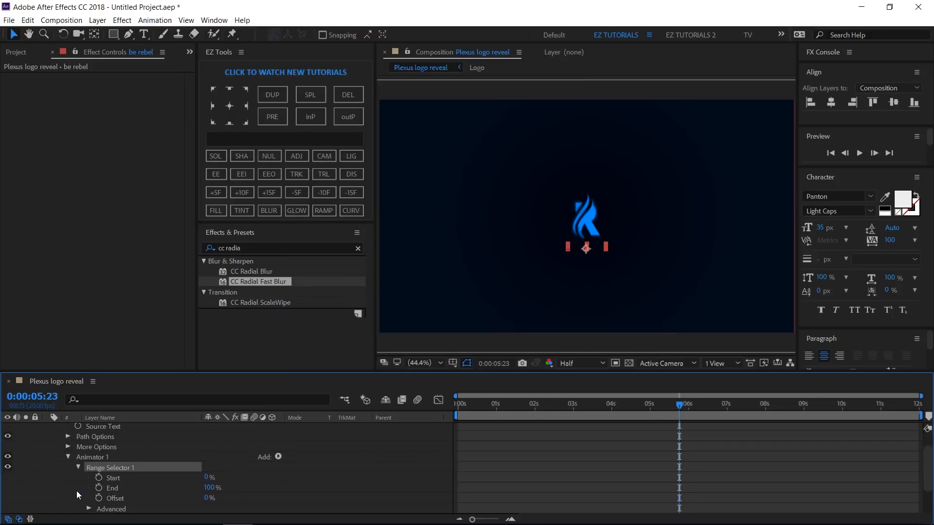
left_click_drag(511, 410, 419, 406)
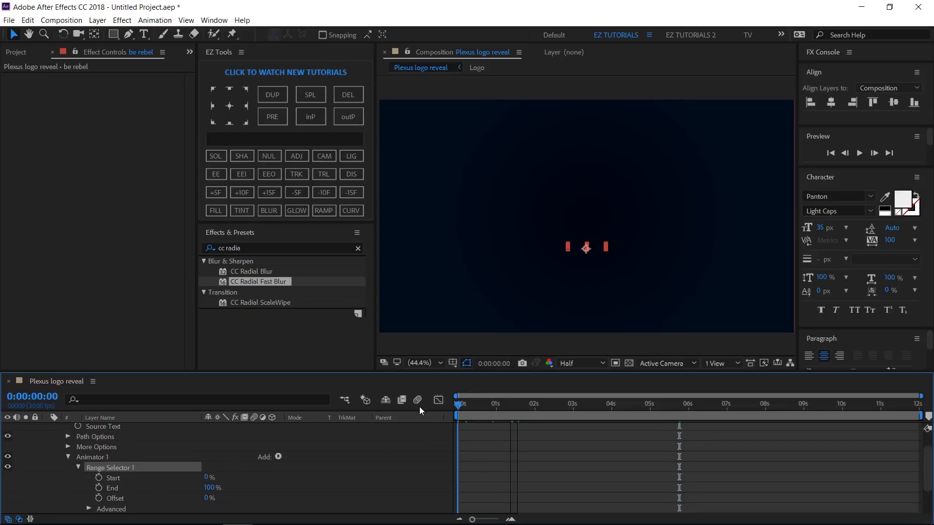
left_click(99, 498)
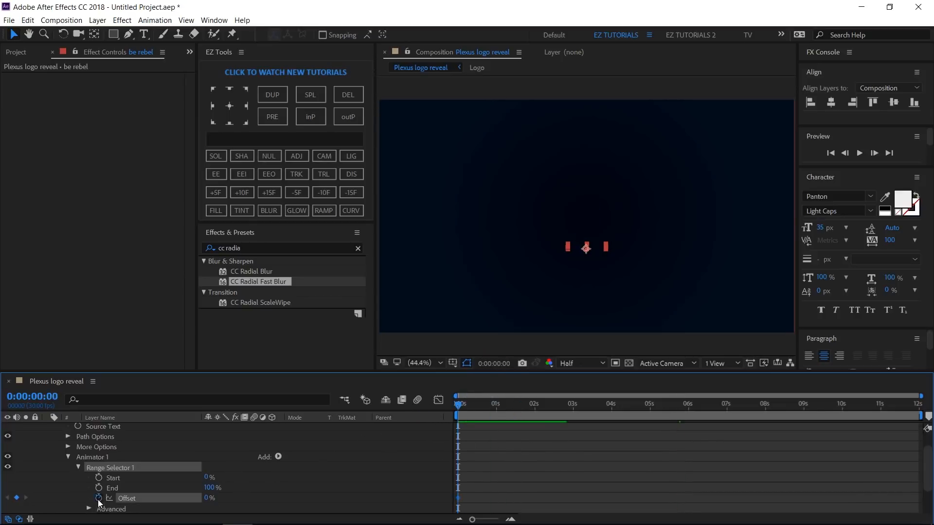
left_click(209, 497)
type("-100")
key("Return")
Step: At 0:00:02:00, keyframe the range selector's Offset at 100%
left_click(535, 411)
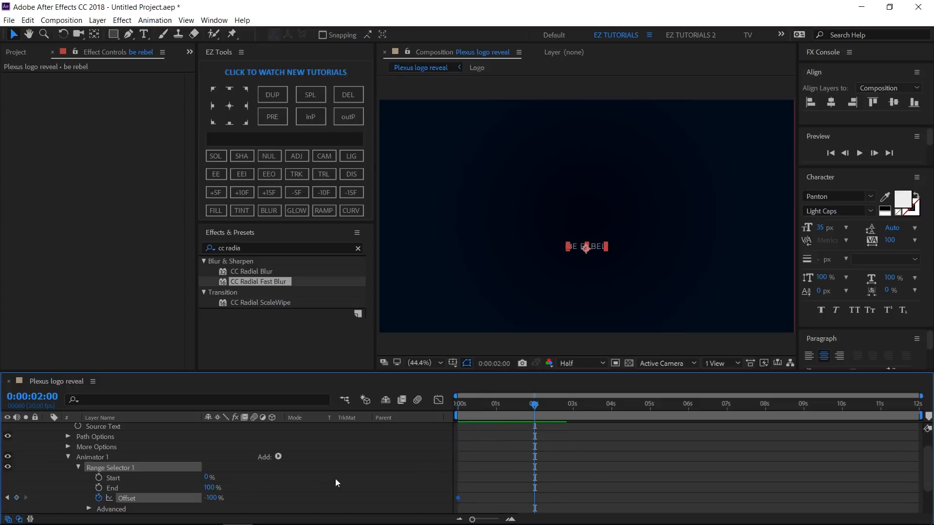
left_click(210, 498)
type("100")
key("Return")
Step: In the range selector's advanced settings, set Shape to Ramp Up and Ease High to 100%, and collapse the text layer
left_click(89, 508)
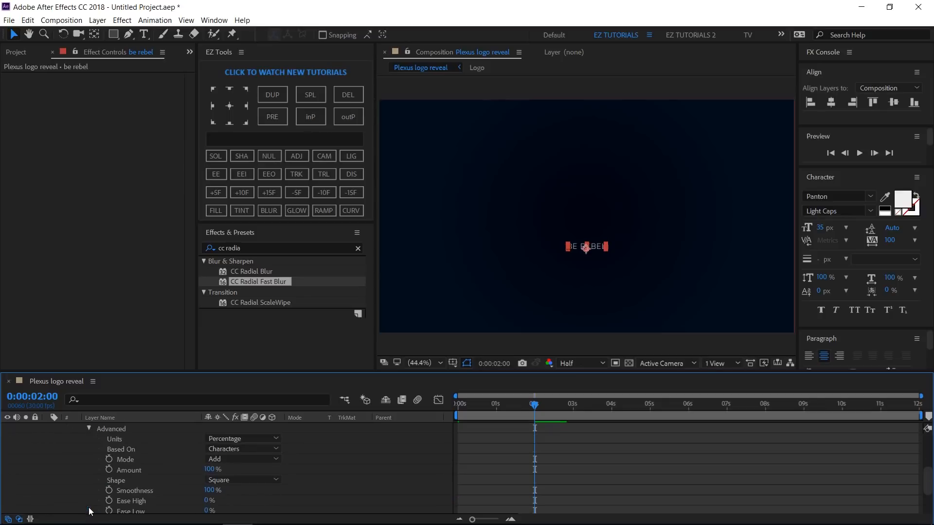
left_click(232, 481)
left_click(227, 422)
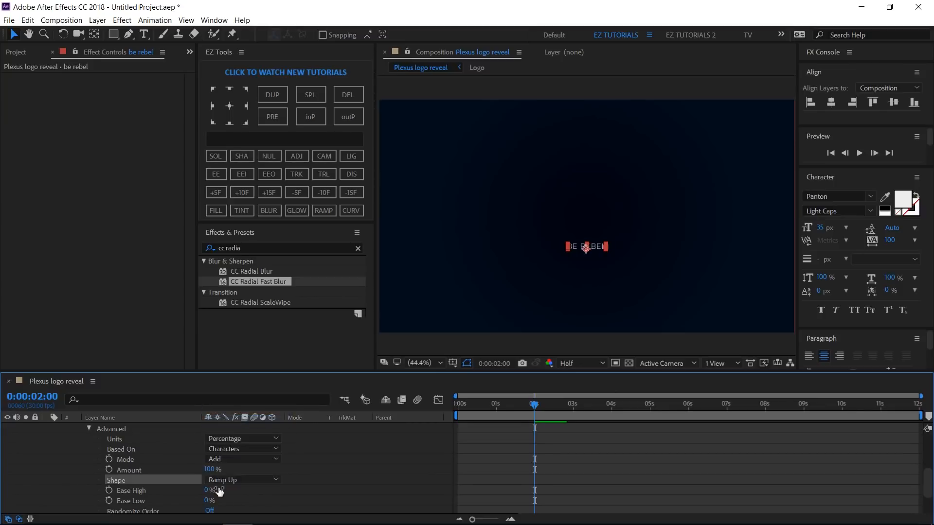
left_click(210, 492)
type("100")
key("Return")
scroll(63, 464, "up", 5)
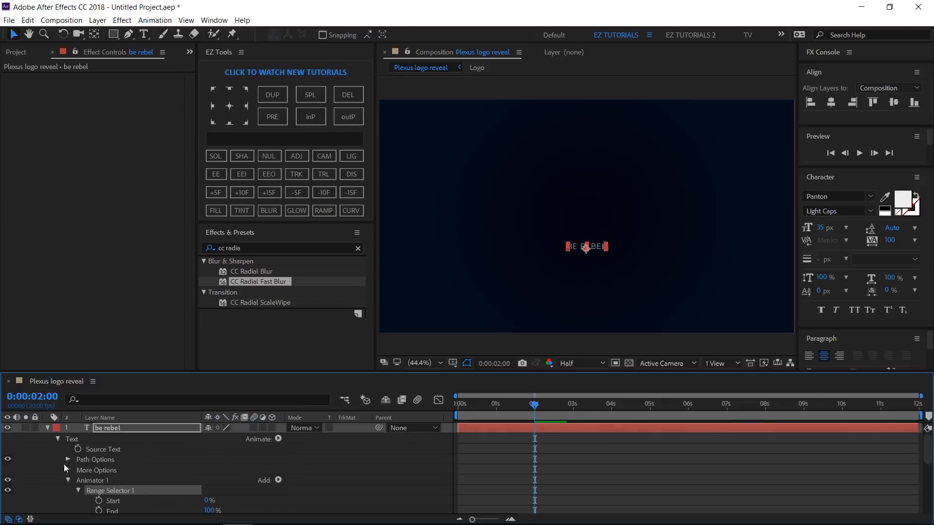
left_click(48, 428)
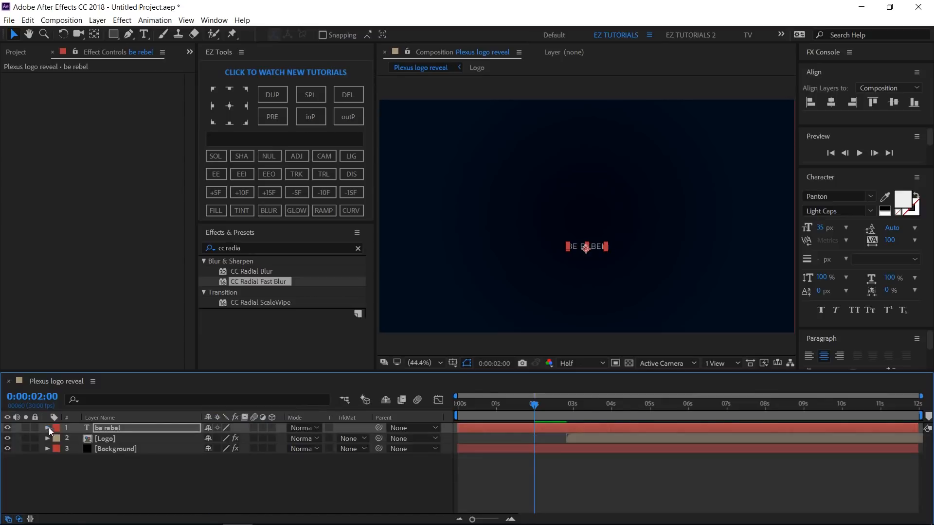
Step: Pre-compose the "be rebel" text layer as "Tagline"
left_click(94, 427)
left_click(254, 140)
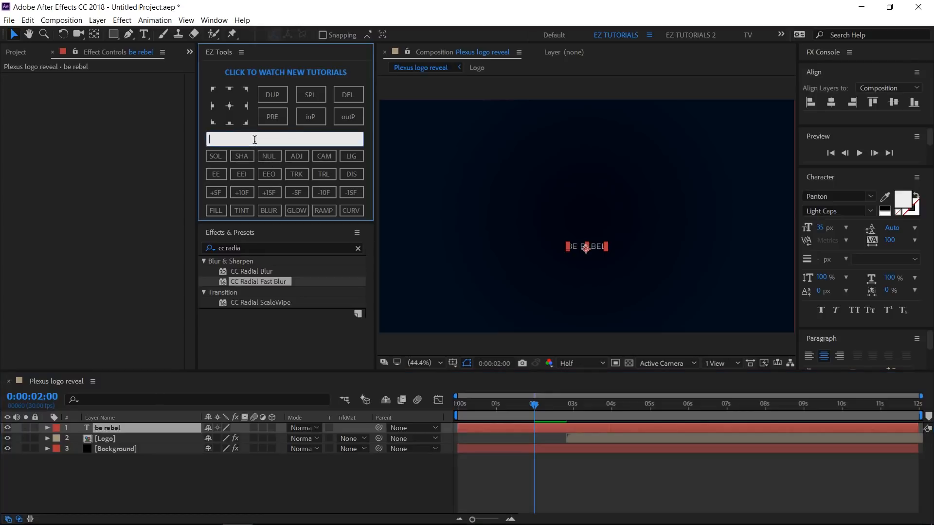
type("Tagline")
left_click(274, 118)
Step: Shift the Tagline layer to start at 0:00:04:22
left_click(32, 396)
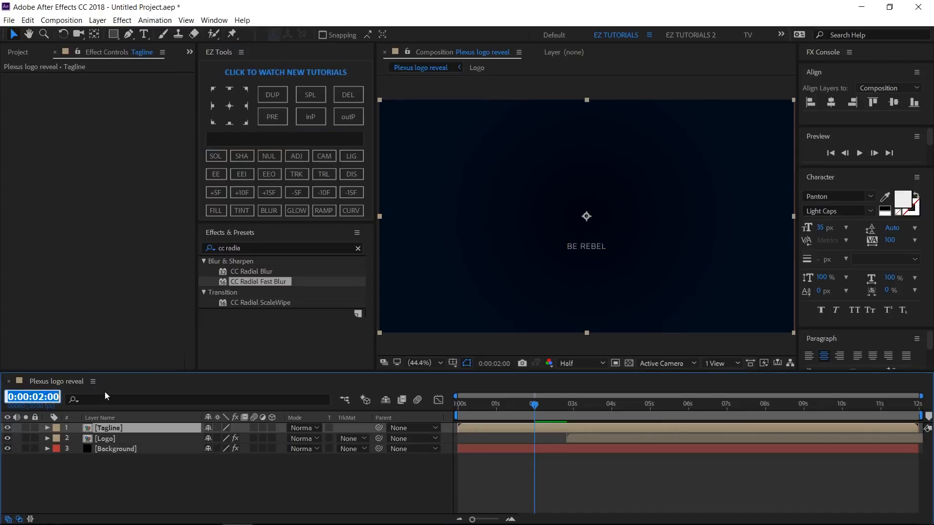
type("4.")
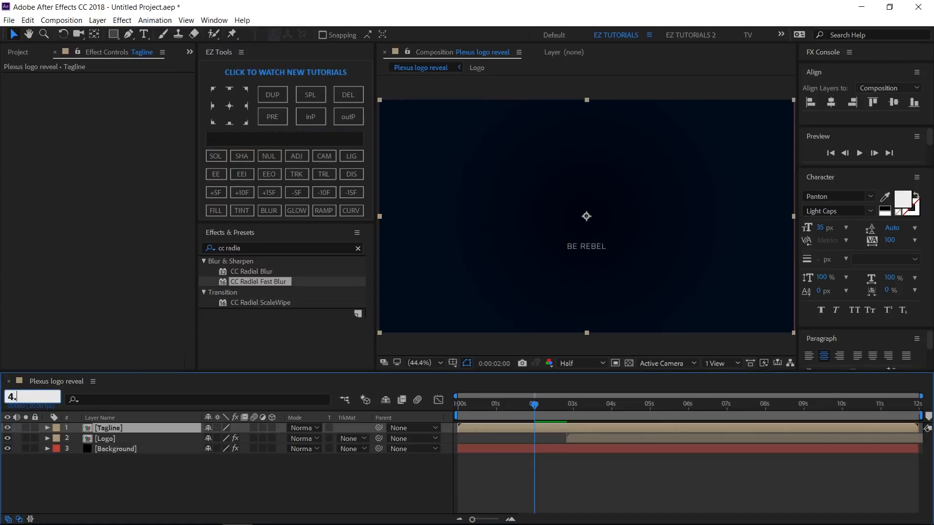
type("22")
key("Return")
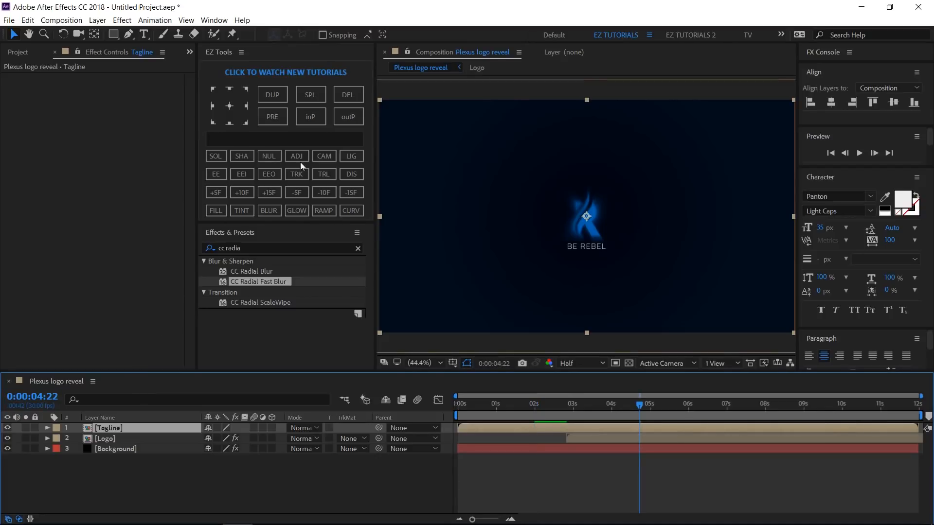
left_click(312, 117)
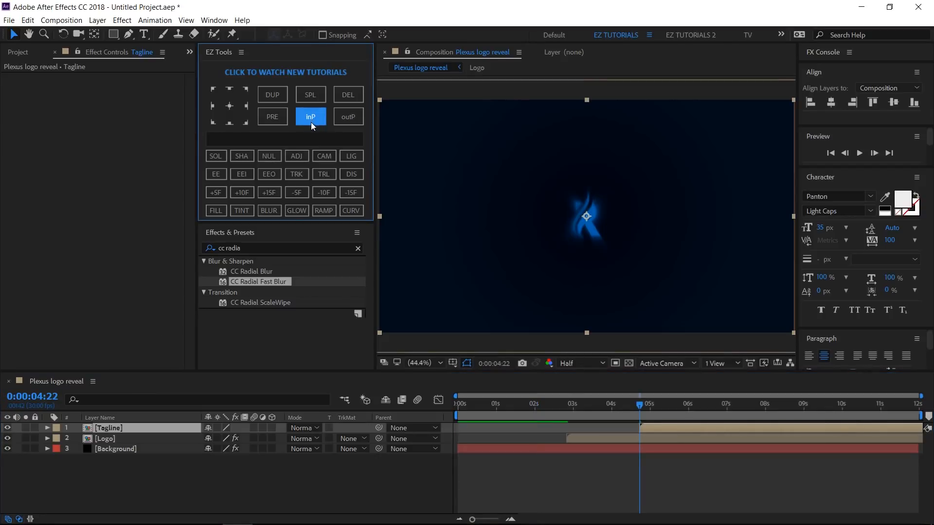
Step: Add a null object and rename it "Scale up"
left_click(268, 155)
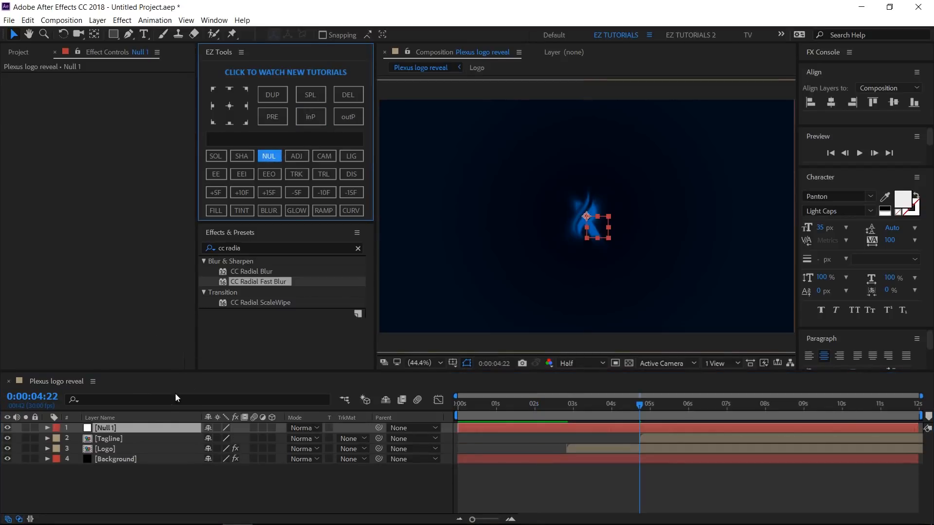
left_click(137, 428)
key("Return")
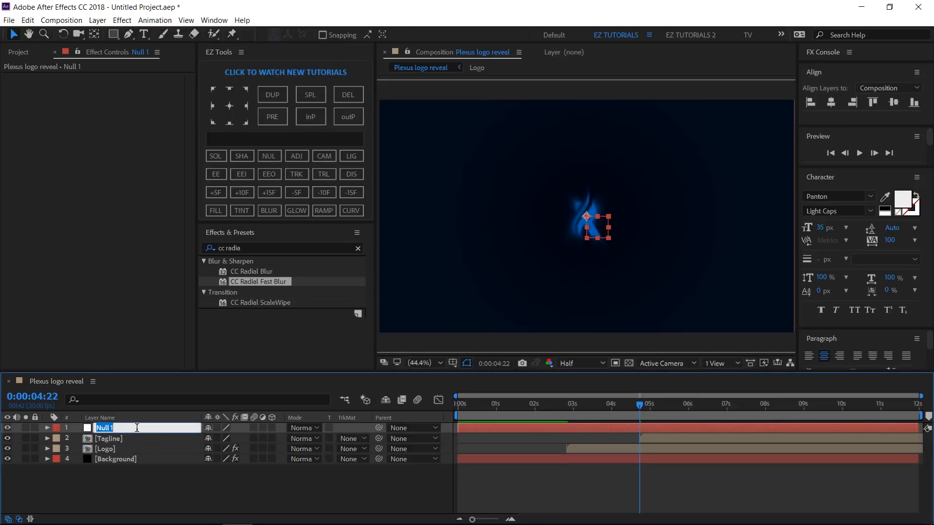
type("Scale up")
key("Return")
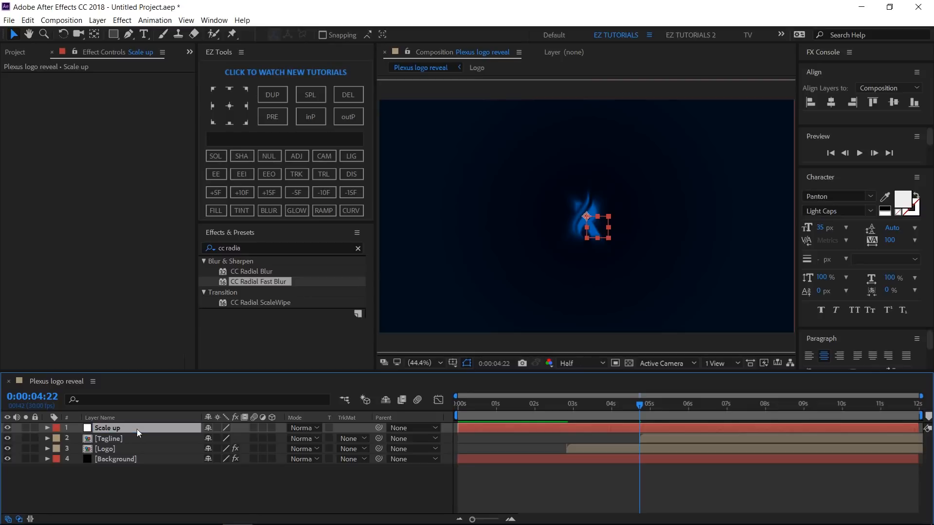
Step: Shift the Scale up null to start at 0:00:02:25 and keyframe its Scale at 100% there
left_click(48, 397)
type("2.")
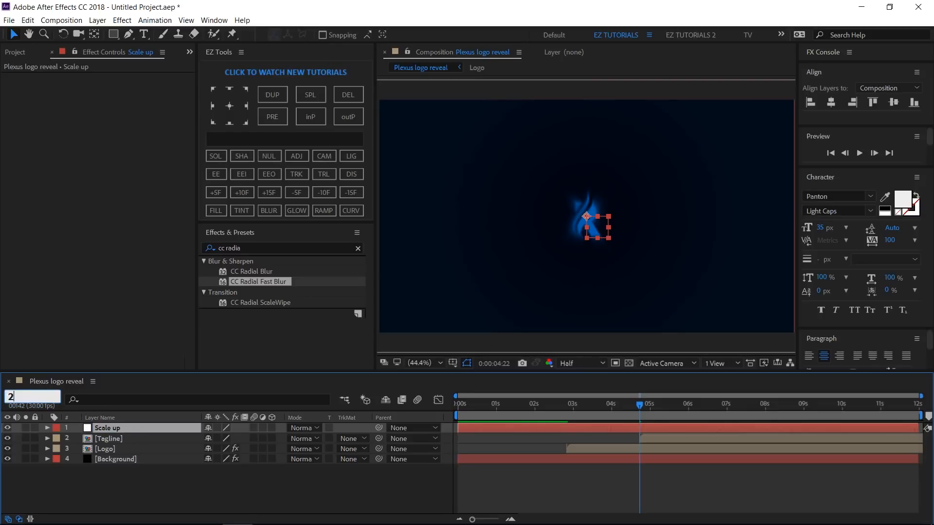
type("25")
key("Return")
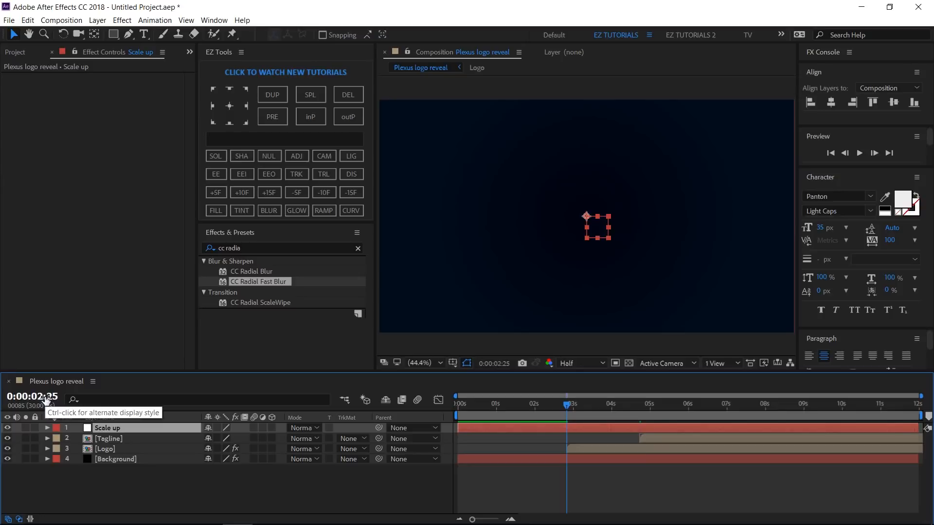
left_click(307, 116)
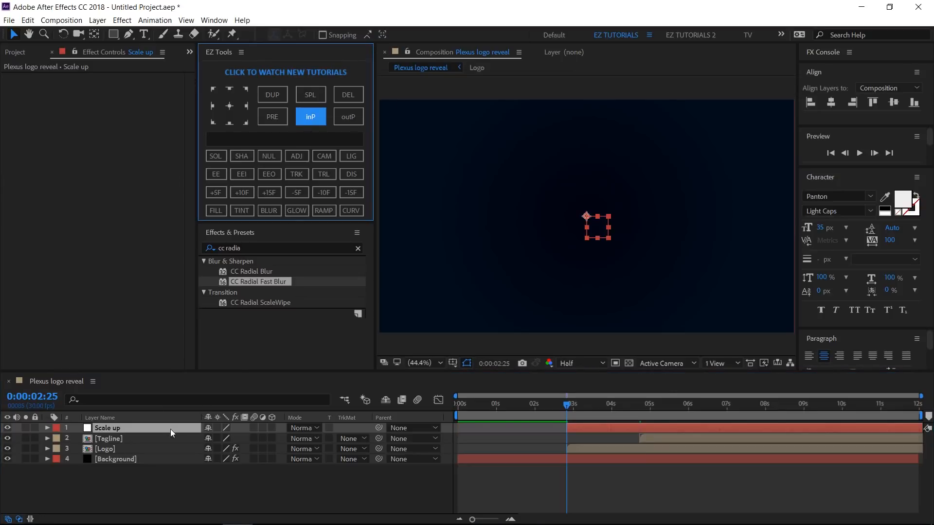
key("s")
left_click(78, 438)
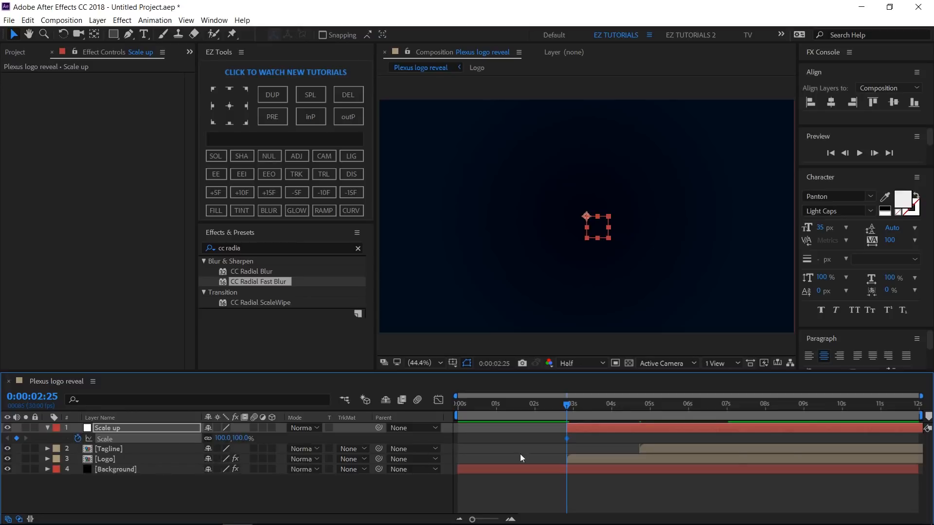
Step: At 0:00:11:29, keyframe the Scale up null's Scale at 150% and collapse the layer
left_click(909, 406)
left_click(924, 408)
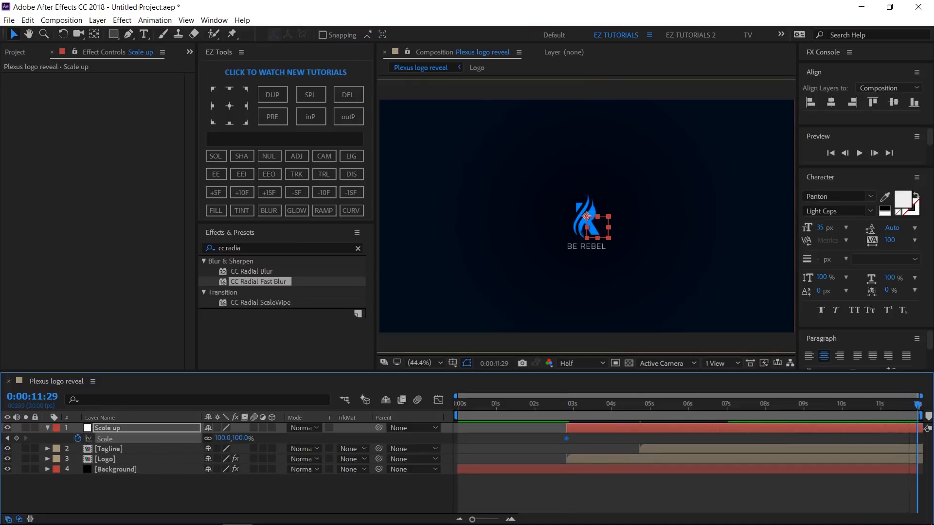
left_click(220, 438)
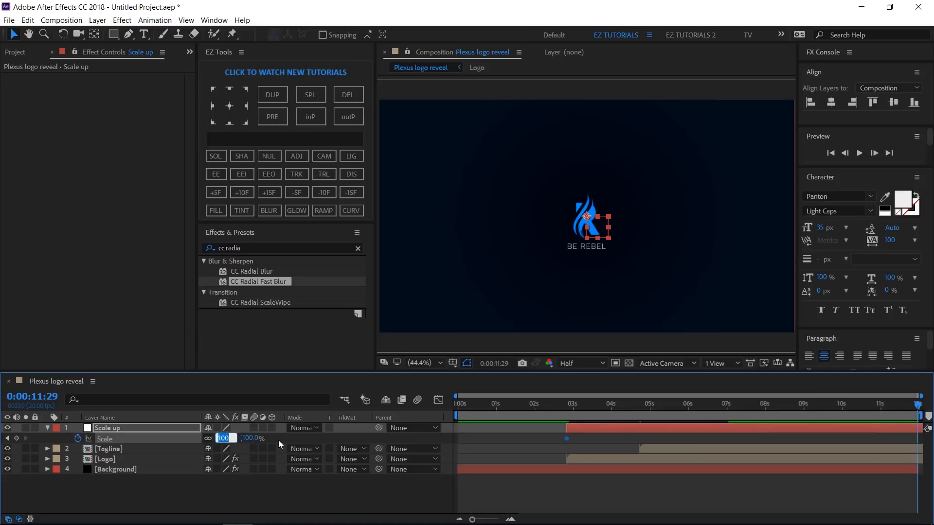
type("150")
key("Return")
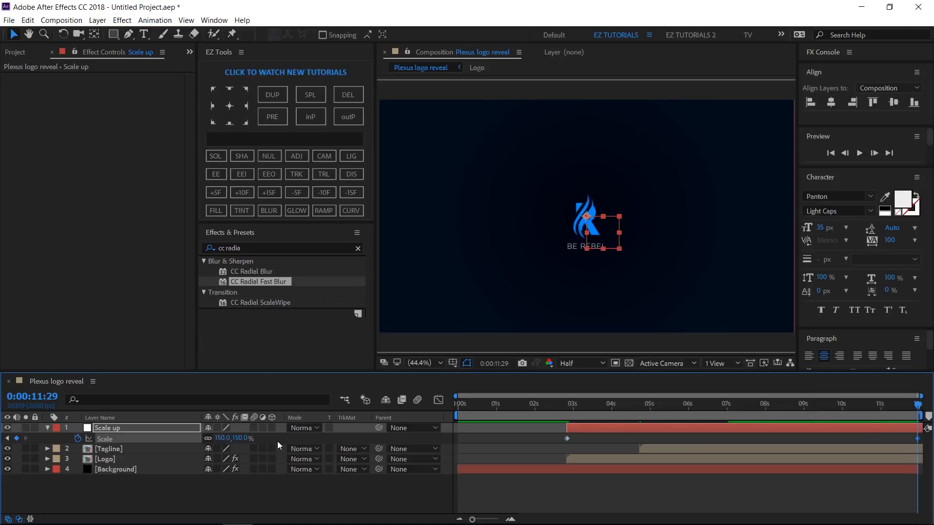
left_click(47, 427)
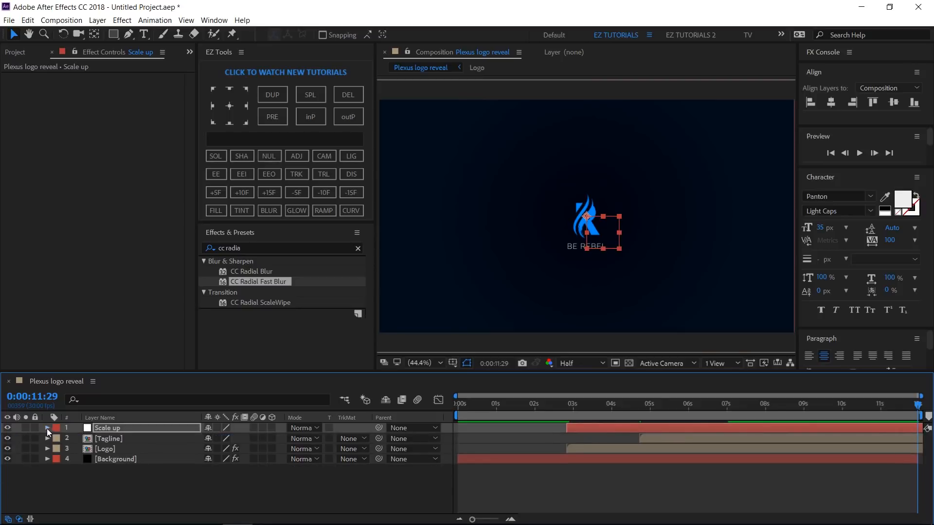
Step: With the time at 0:00:02:25, parent the Tagline and Logo layers to the Scale up null
left_click(566, 401)
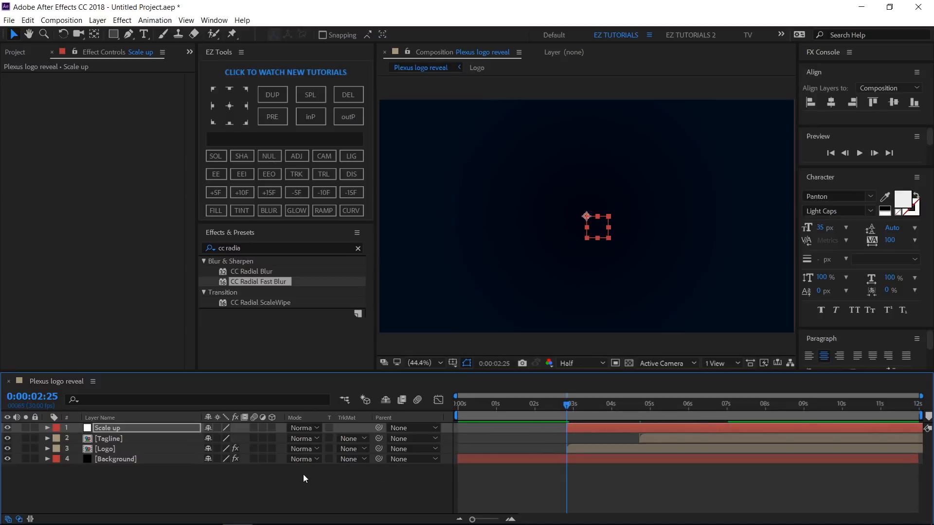
left_click(109, 438)
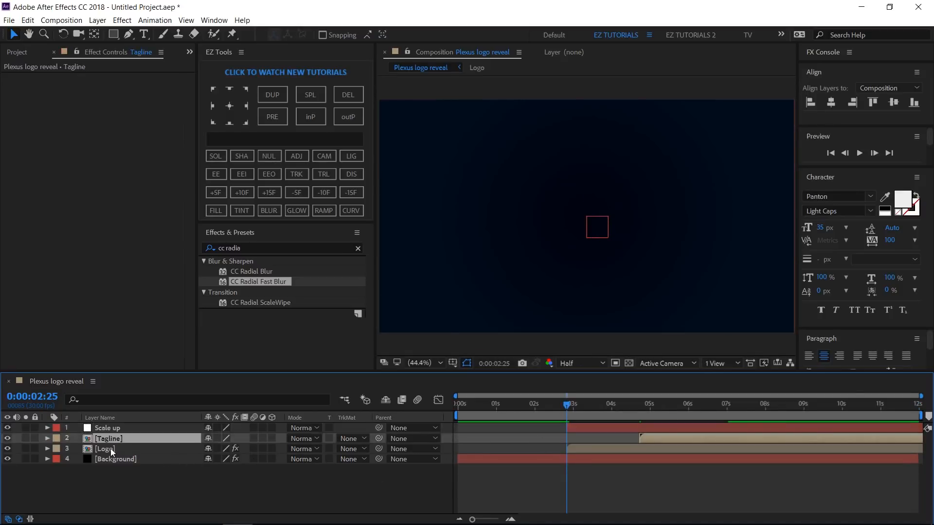
left_click(110, 448, "shift")
left_click_drag(375, 439, 123, 430)
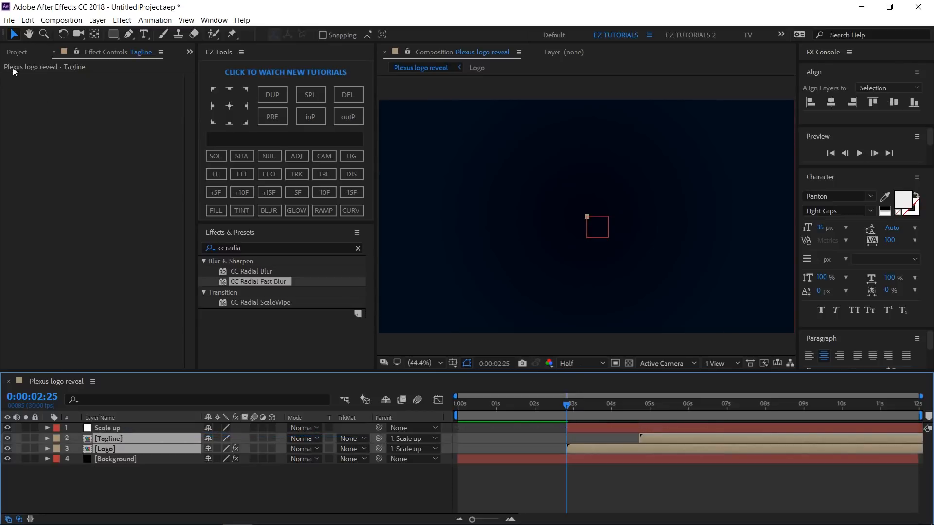
Step: Add plexus.mov from the project's Assets folder as the topmost layer and pre-compose it as "Plexus"
left_click(17, 52)
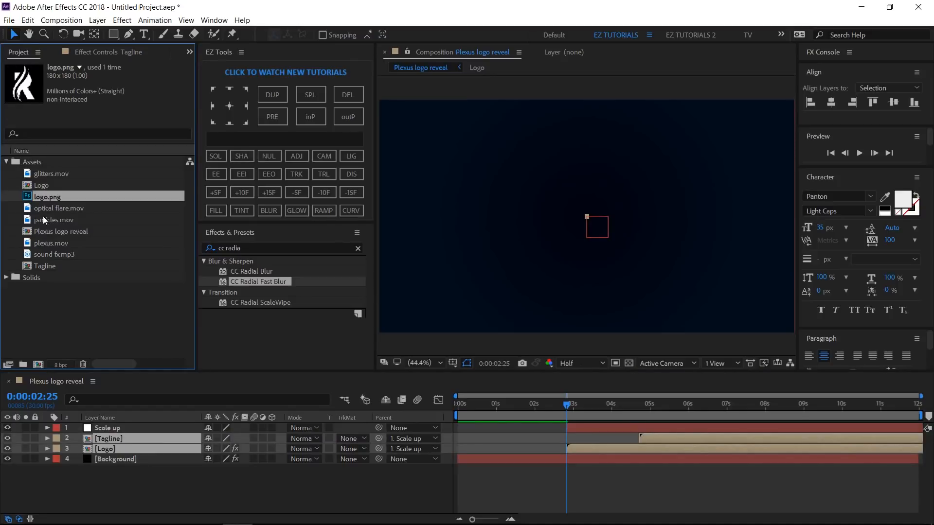
left_click_drag(50, 243, 98, 431)
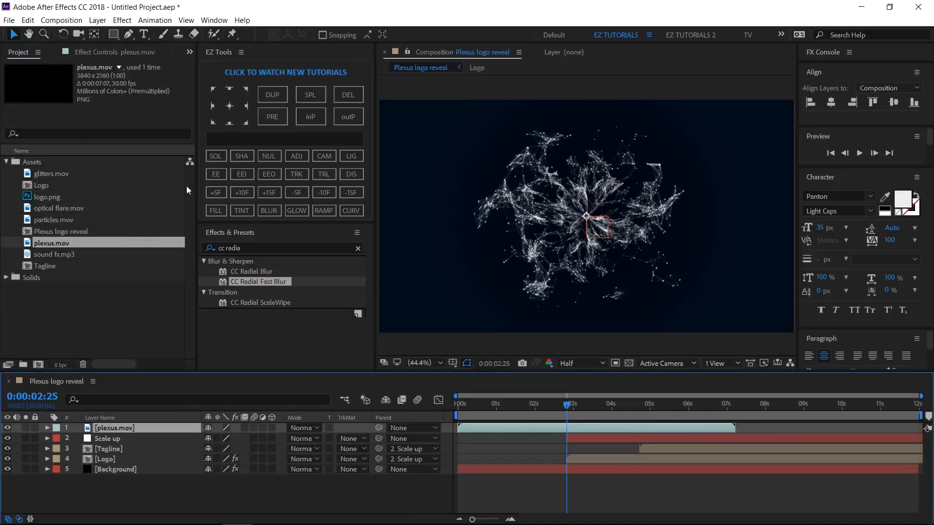
left_click(227, 139)
type("Plexus")
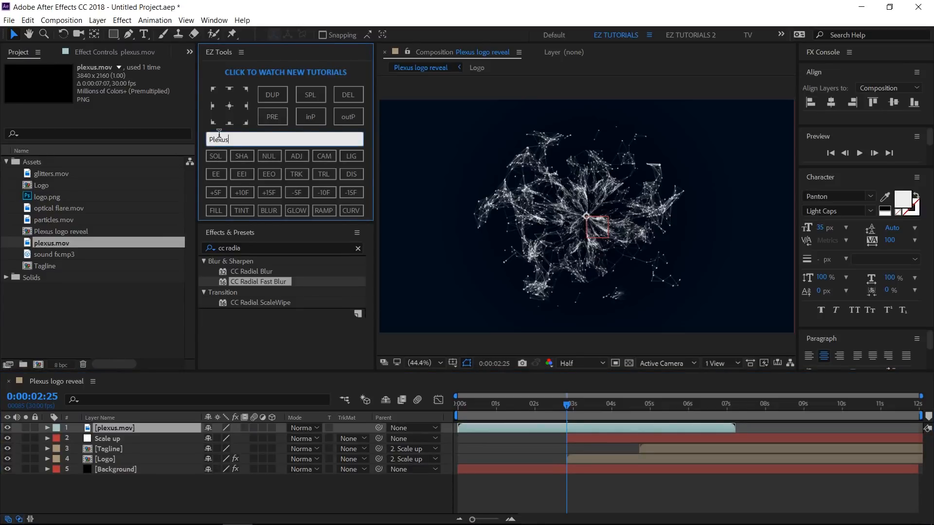
left_click(282, 118)
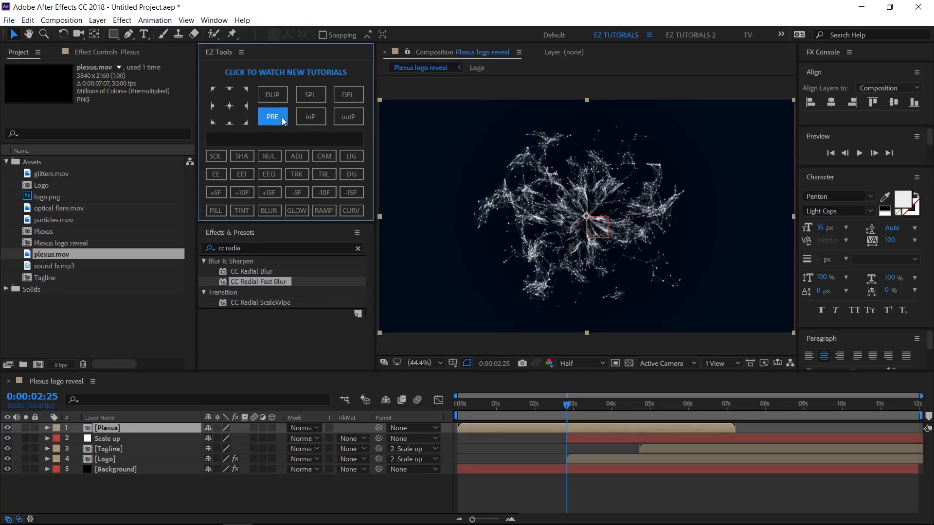
Step: Set the Plexus layer's Opacity to 50%
left_click(170, 427)
key("t")
left_click(210, 438)
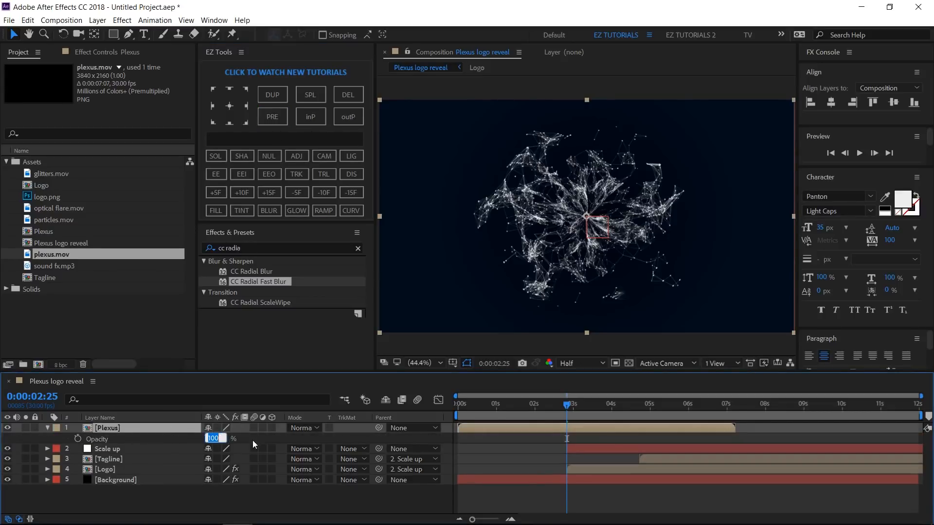
type("50")
key("Return")
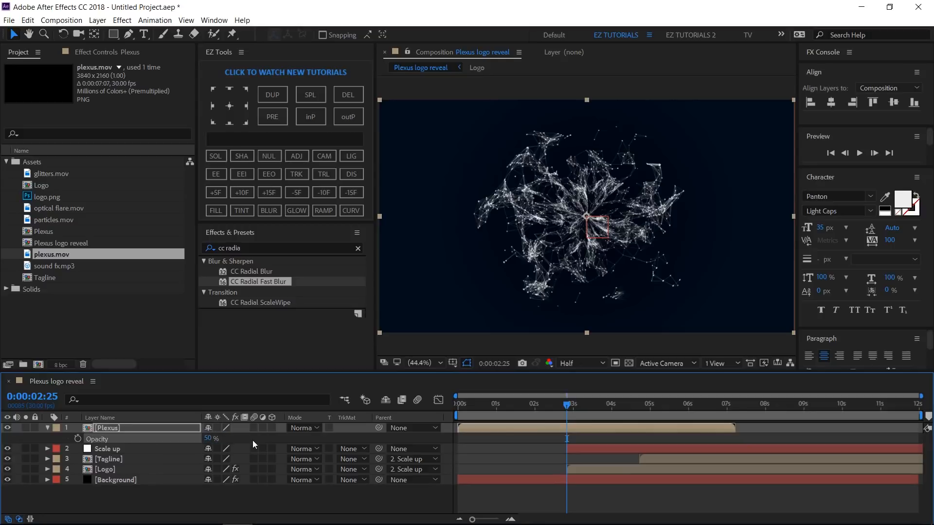
Step: Rotate the Plexus layer to 175° and set its Scale to 145%
key("r")
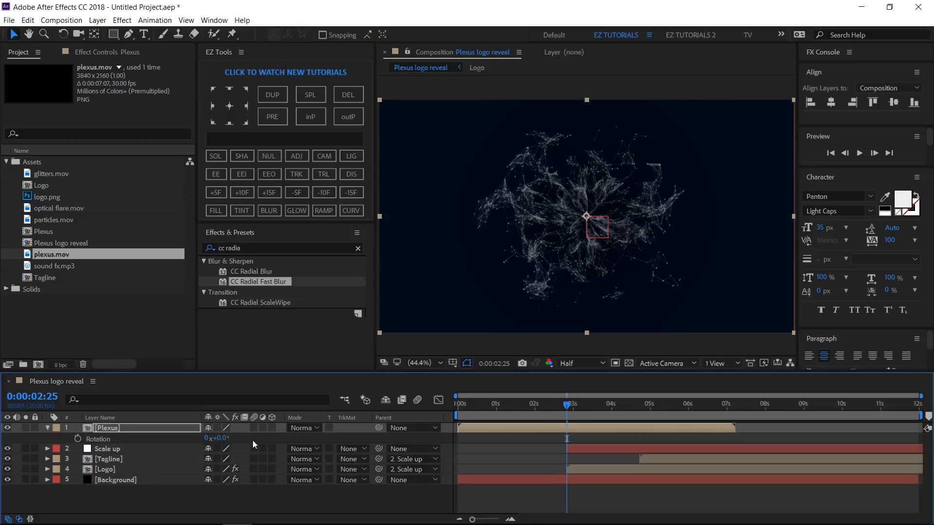
type("175")
key("Return")
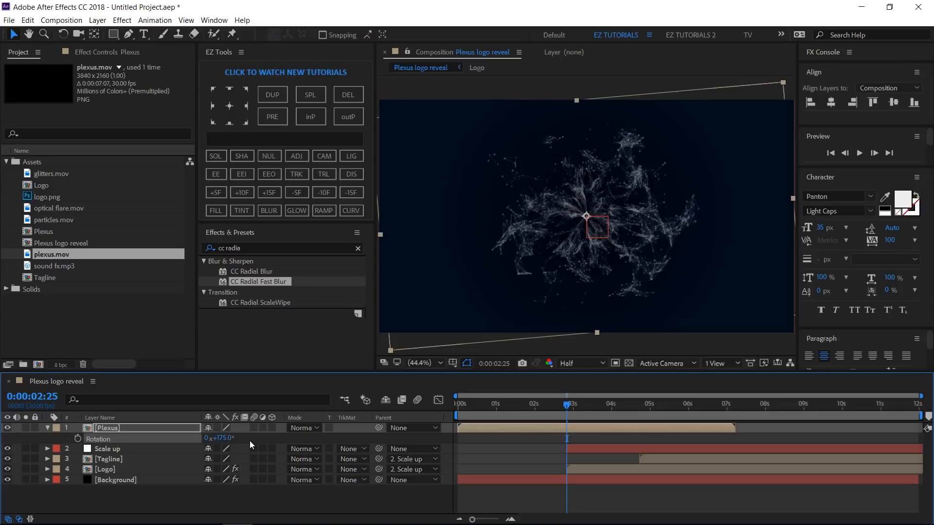
key("s")
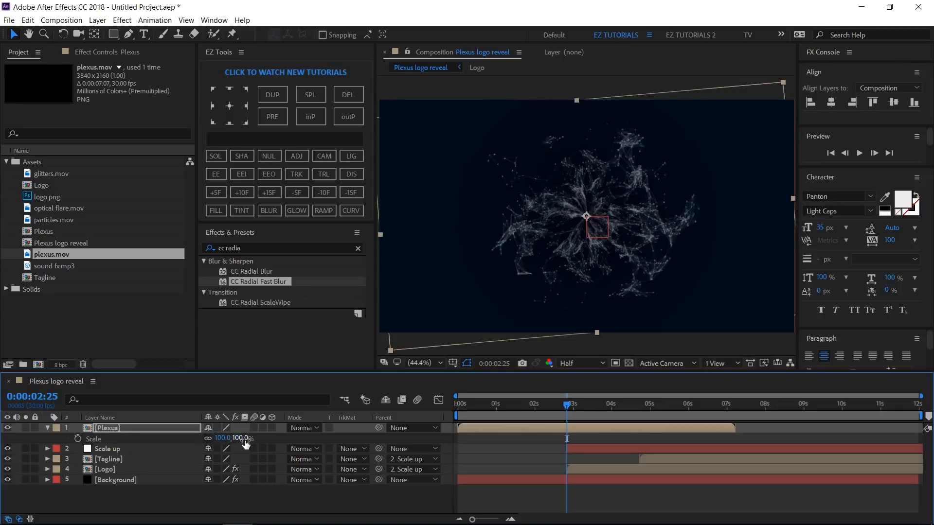
left_click(241, 438)
type("145")
key("Return")
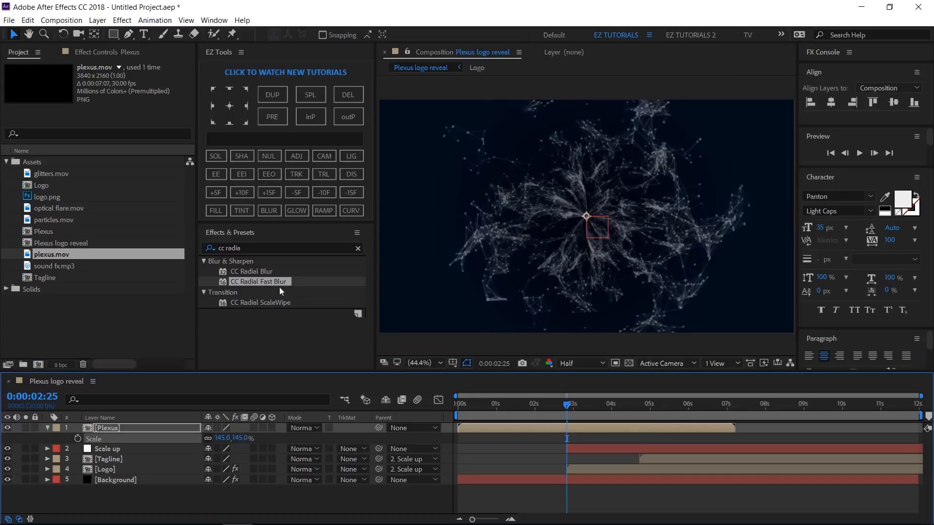
Step: Add a Glow effect to the Plexus layer with Glow Radius 6 and Glow Intensity 0.2, and collapse its settings
left_click(294, 214)
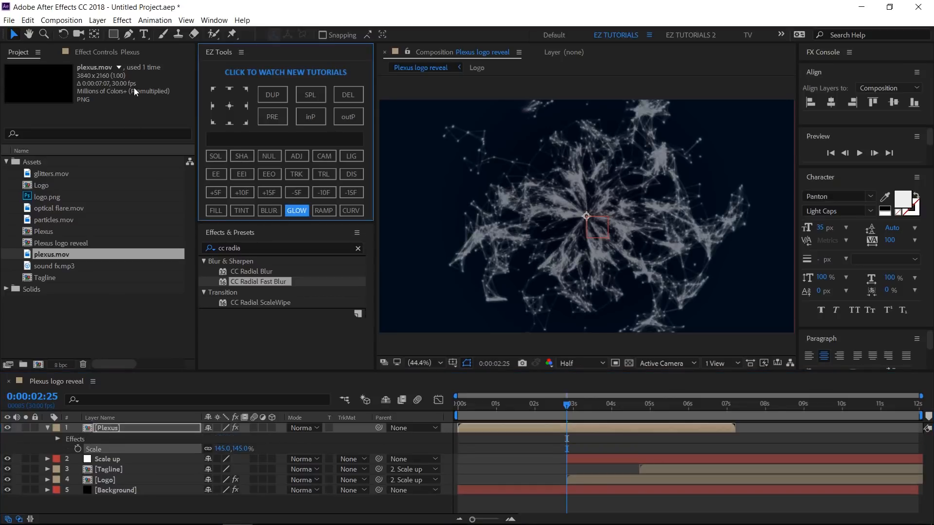
left_click(115, 52)
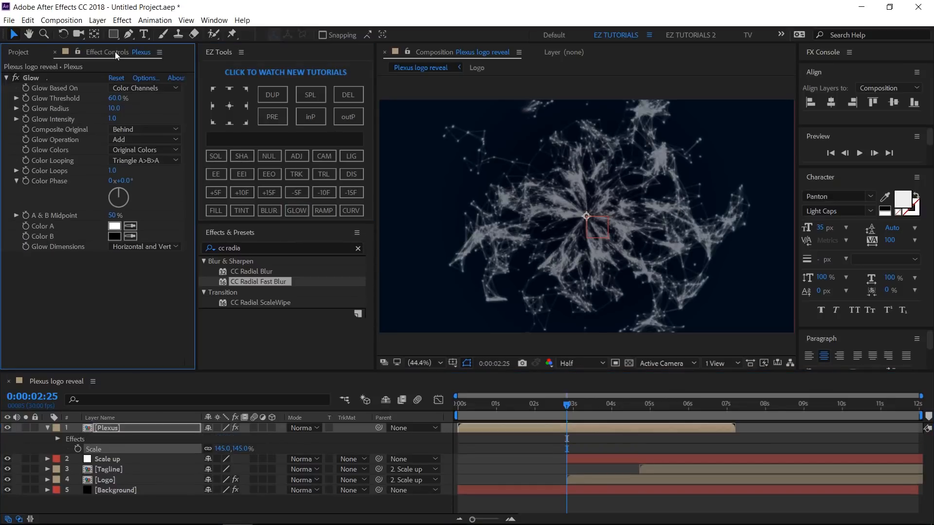
left_click(113, 108)
type("6")
key("Tab")
type("0.2")
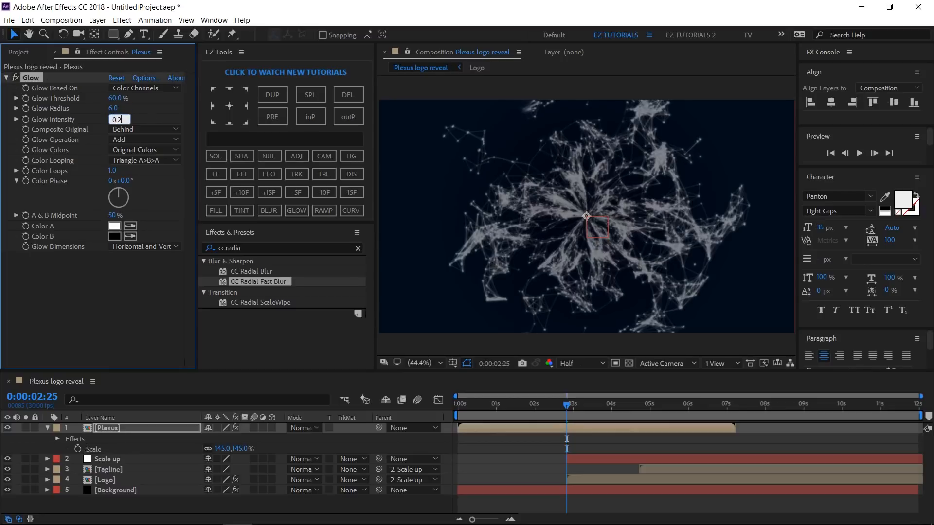
key("Return")
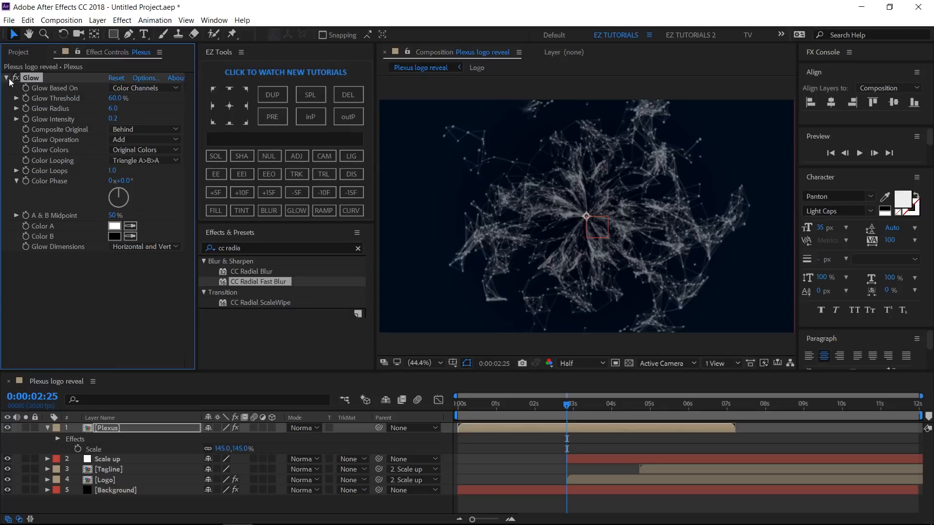
left_click(8, 80)
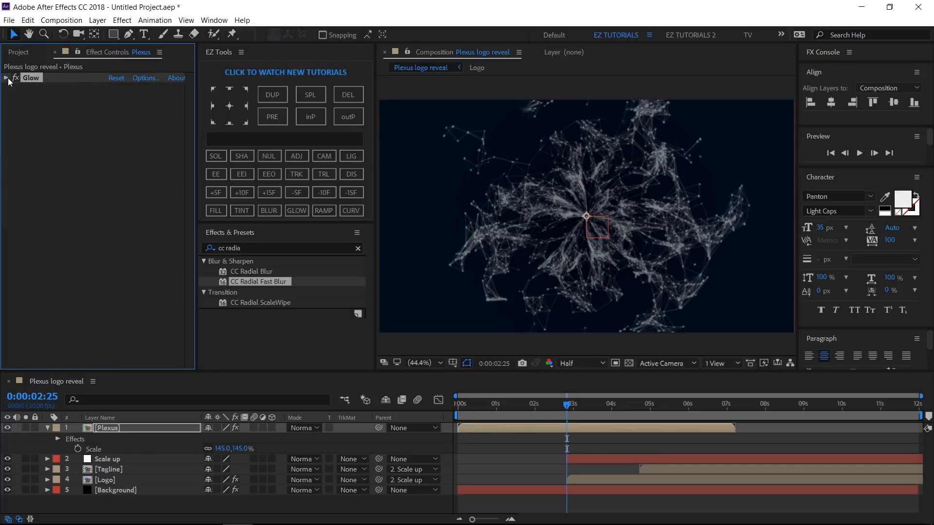
Step: Add a second Glow effect to the Plexus layer with Glow Threshold 37.3% and Glow Radius 141
left_click(296, 214)
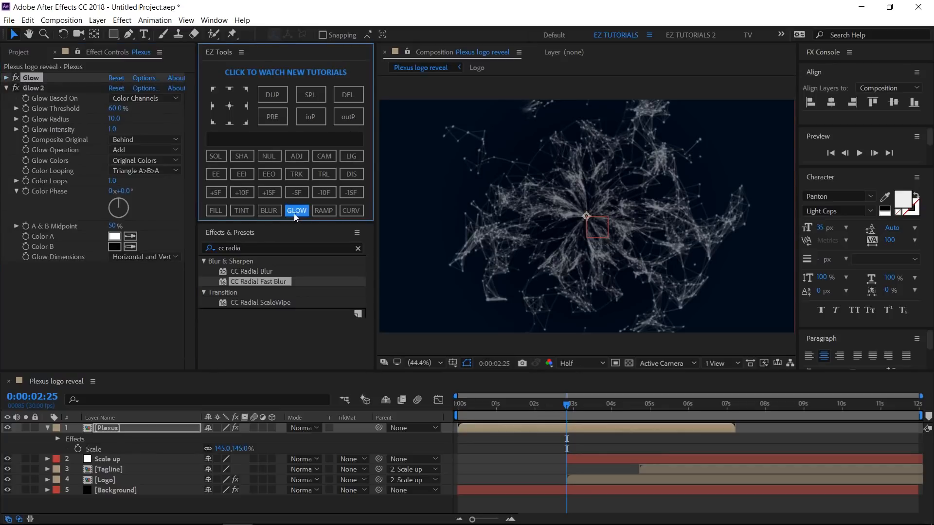
left_click(117, 108)
type("3")
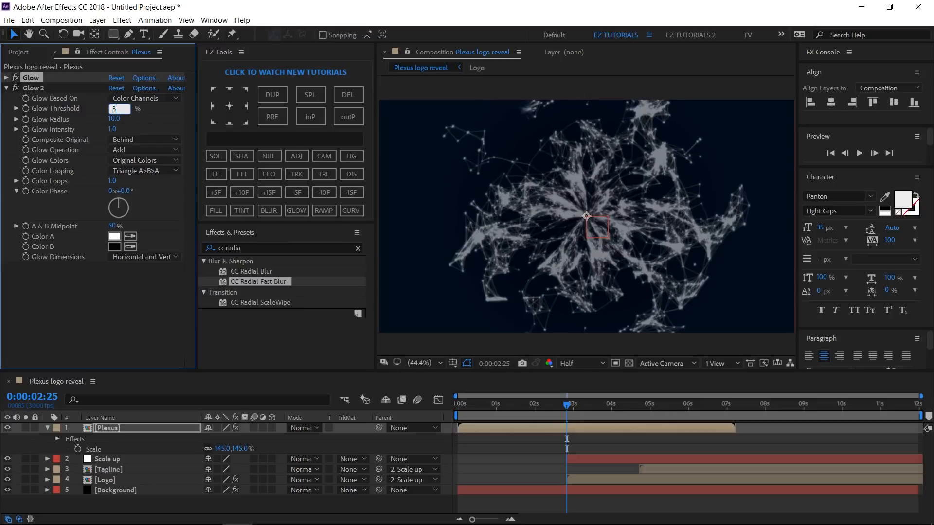
type("7.31")
type("41")
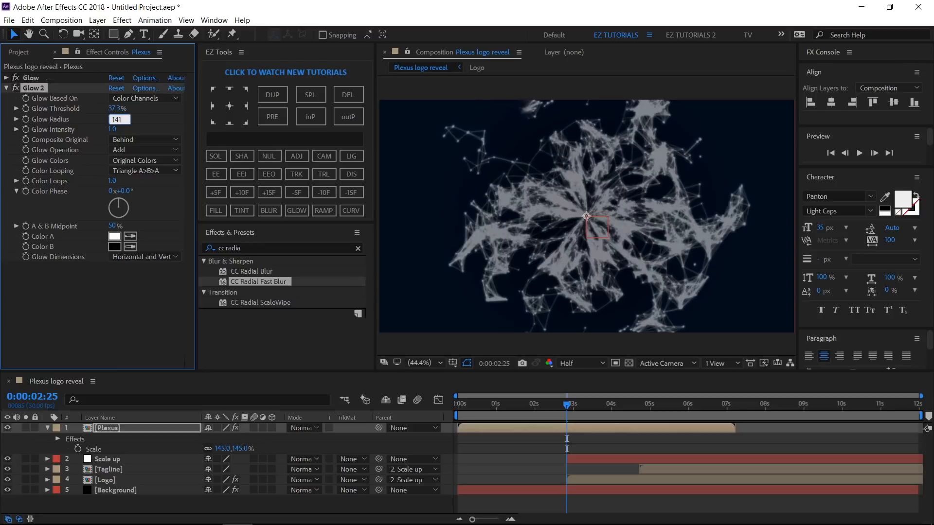
key("Return")
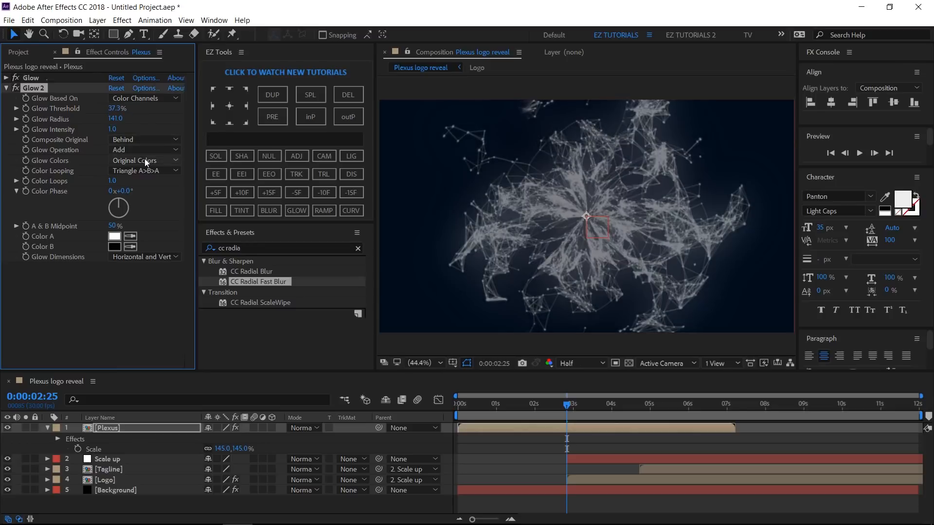
Step: Switch the second Glow's Glow Colors to A & B Colors, set Color A to 82B7FF, and collapse the effect
left_click(144, 160)
left_click(144, 184)
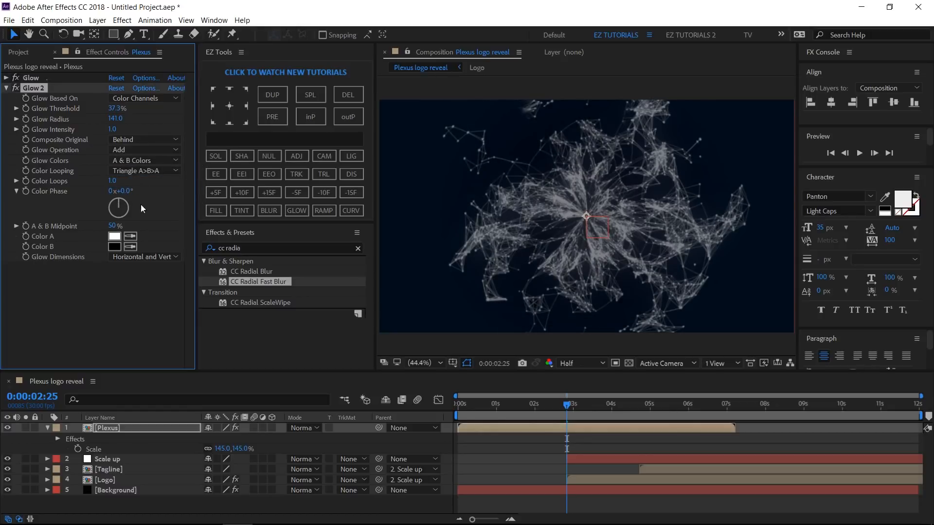
left_click(115, 236)
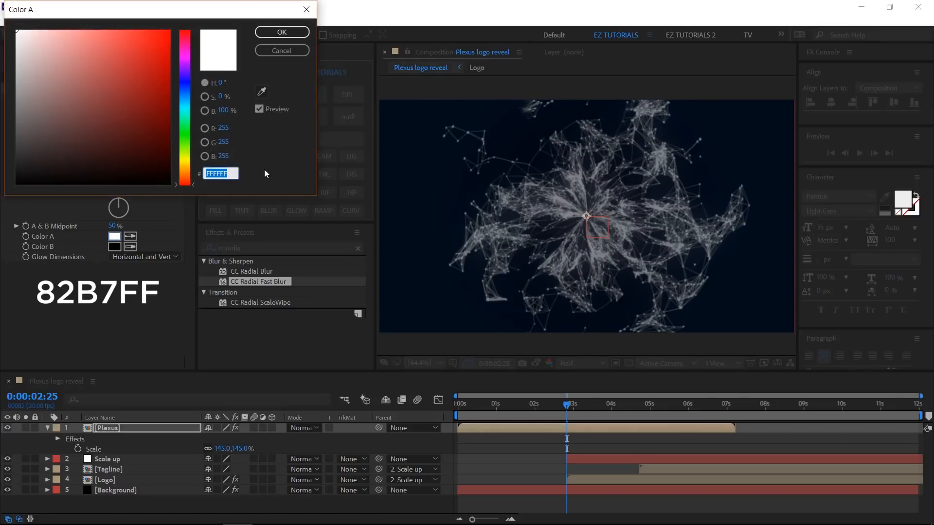
type("82")
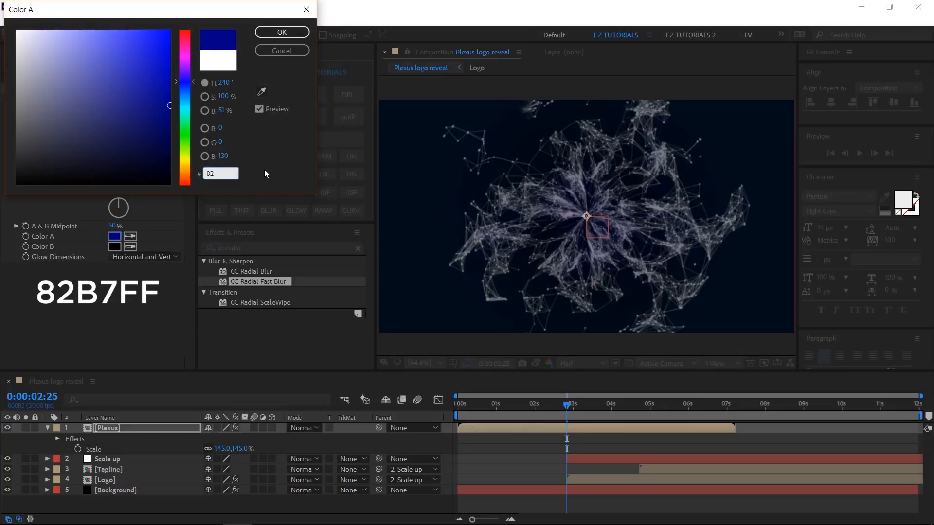
type("B7FF")
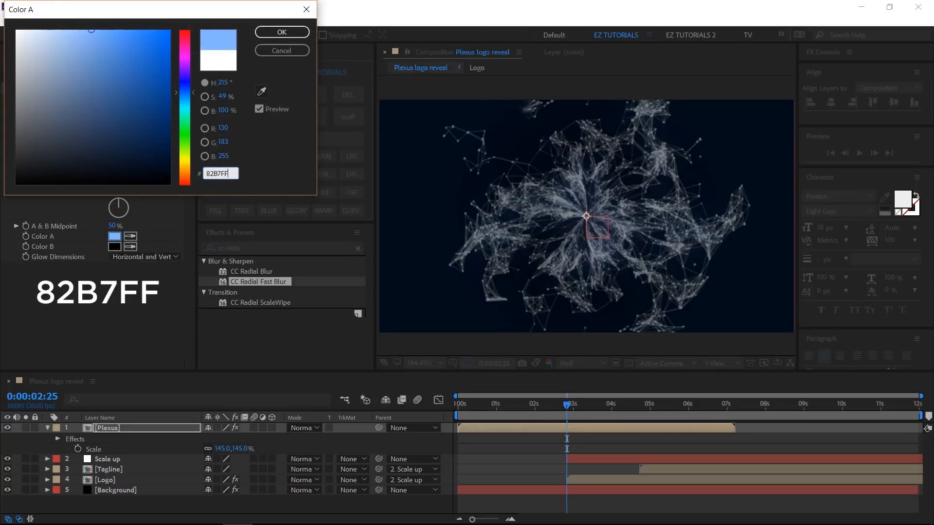
key("Return")
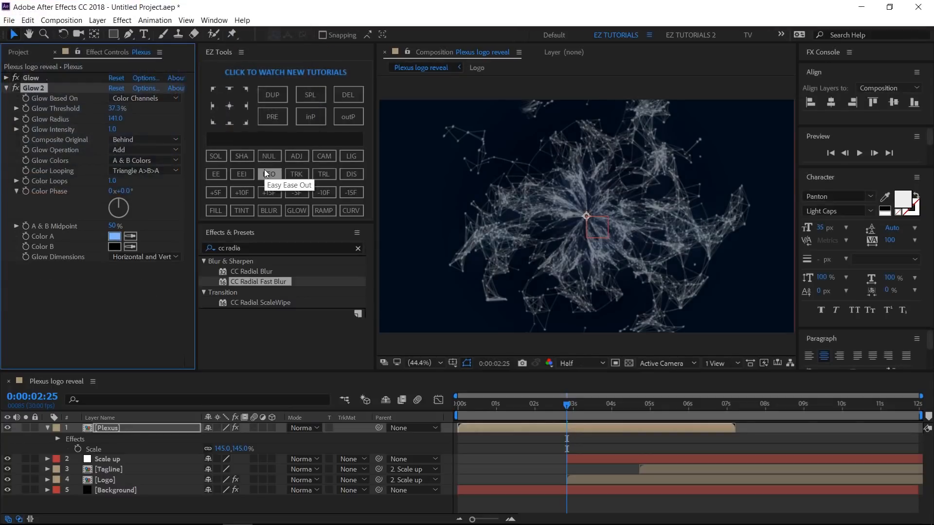
left_click(7, 88)
Step: Add a Tint effect to the Plexus layer and set Map White To to E6E9FF
left_click(242, 210)
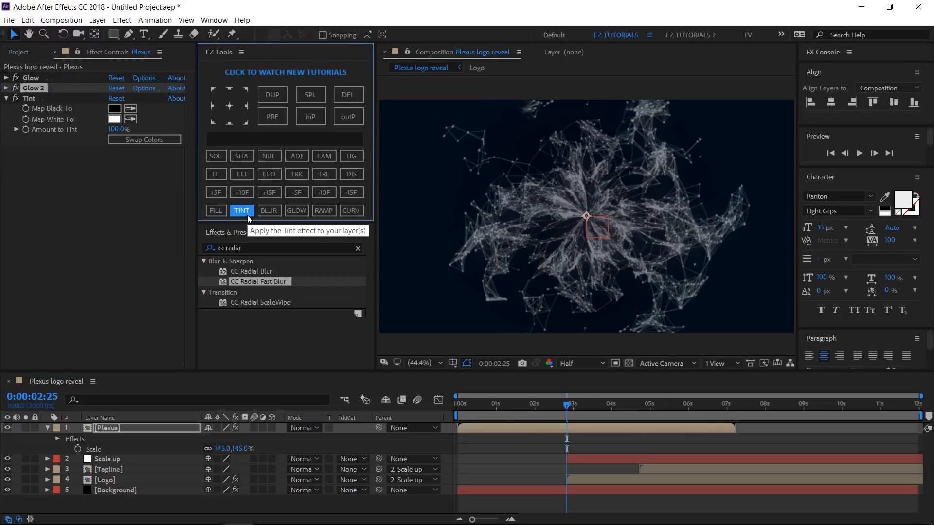
left_click(111, 117)
type("E")
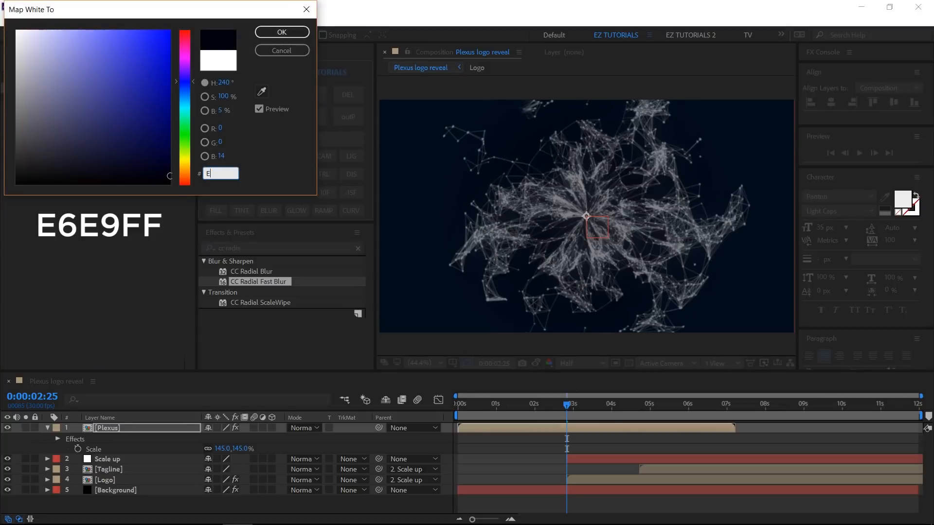
type("6E9FF")
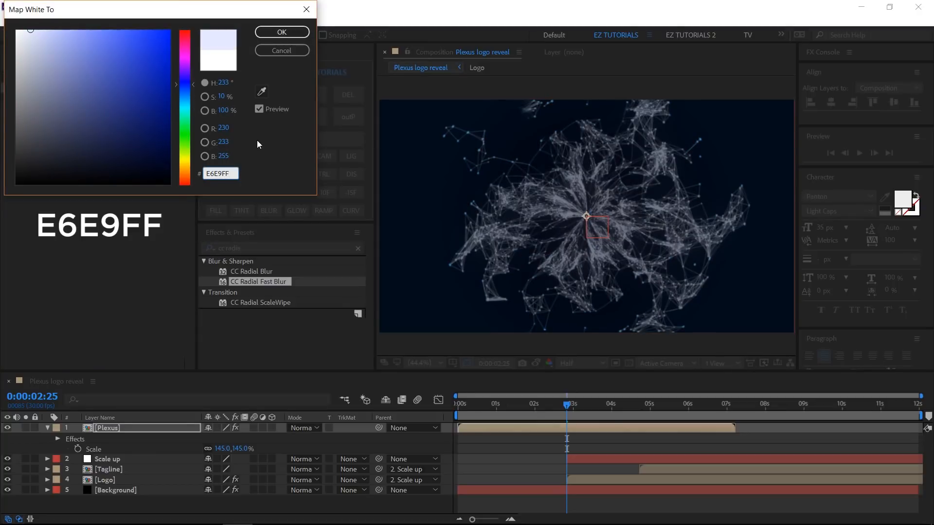
key("Return")
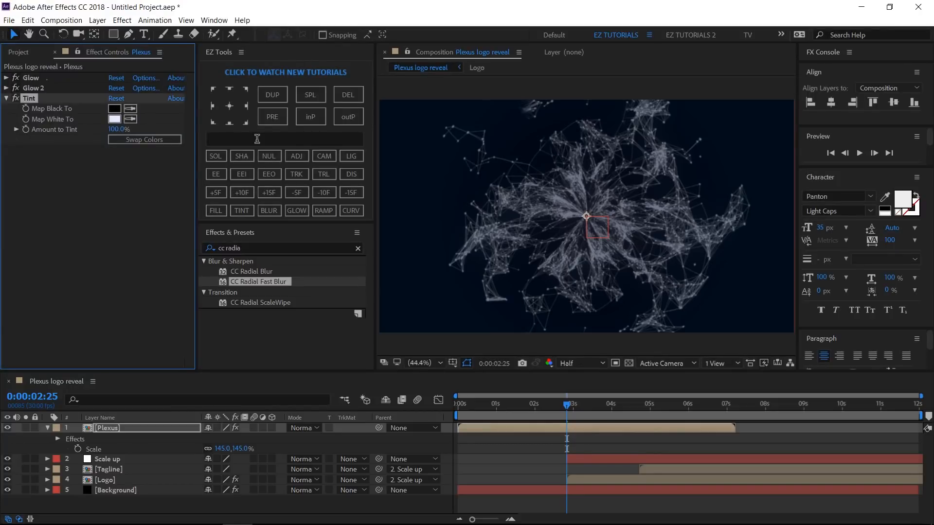
Step: Add Fast Blur to the Plexus layer with Blurriness 0.2 and Repeat Edge Pixels enabled, and collapse the Tint and Fast Blur settings
left_click(264, 210)
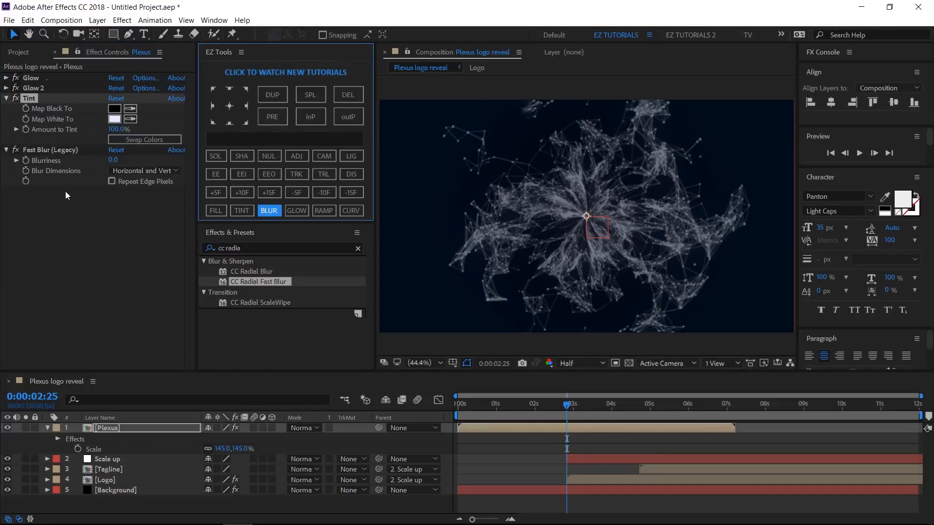
left_click(115, 160)
type("0.2")
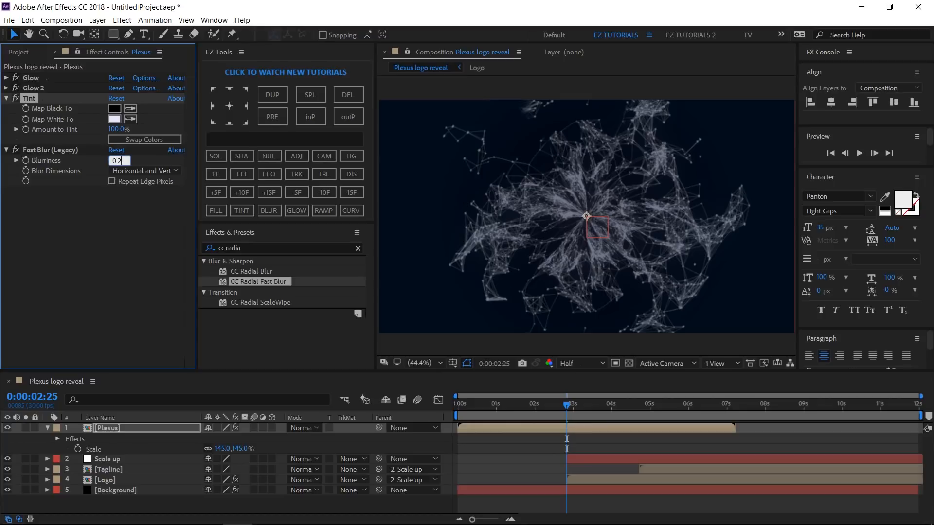
key("Return")
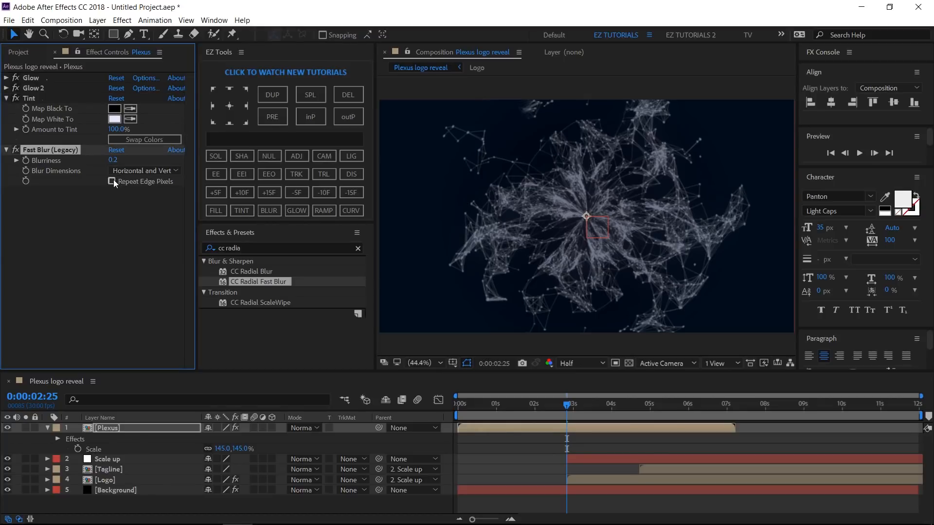
left_click(112, 181)
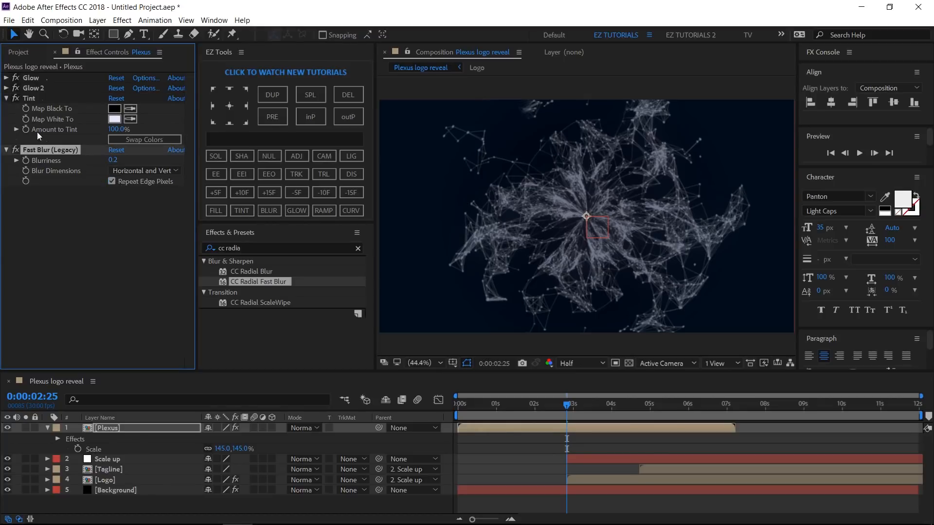
left_click(5, 99)
left_click(7, 109)
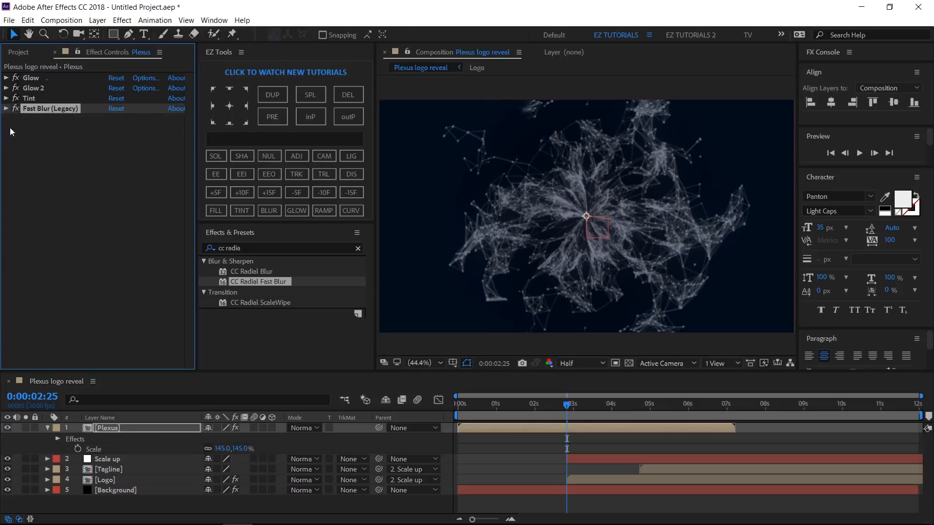
left_click(60, 171)
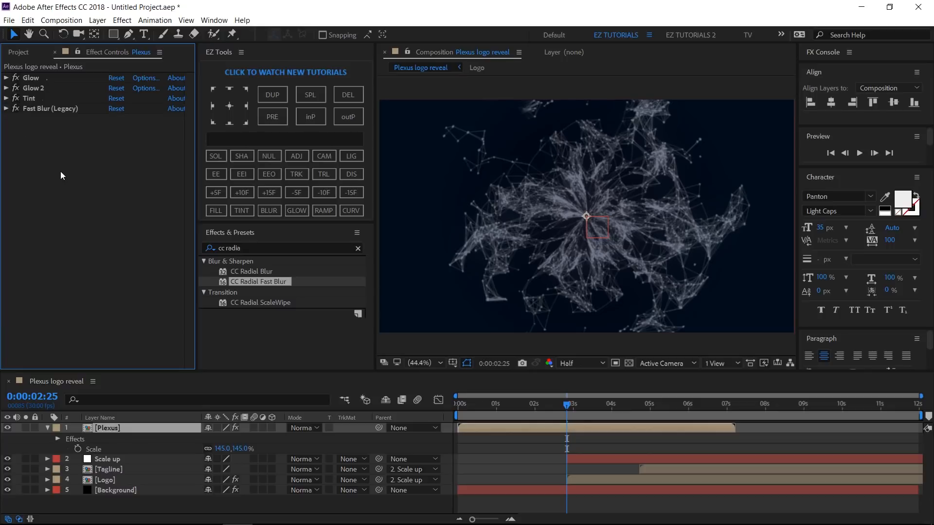
Step: Find the Color Balance effect and apply it to the Plexus layer below Fast Blur
left_click(253, 248)
type("colo")
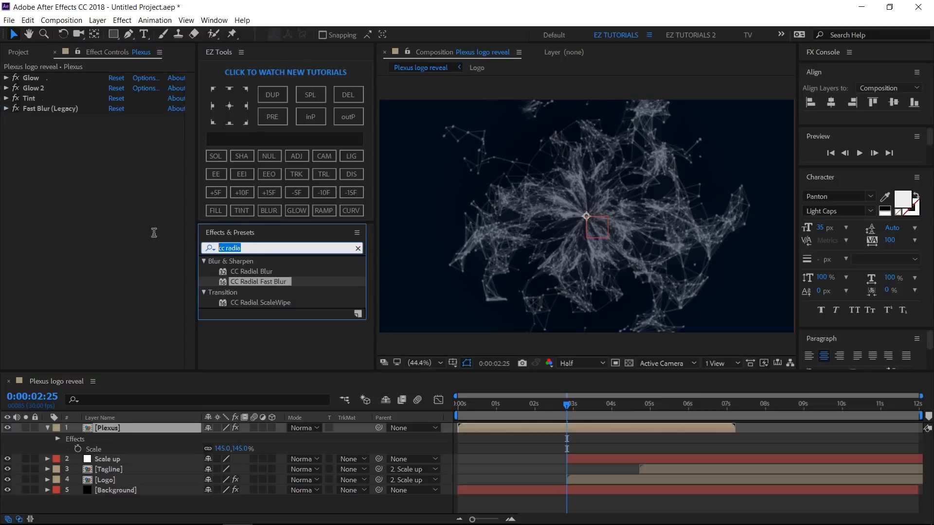
type("r ba")
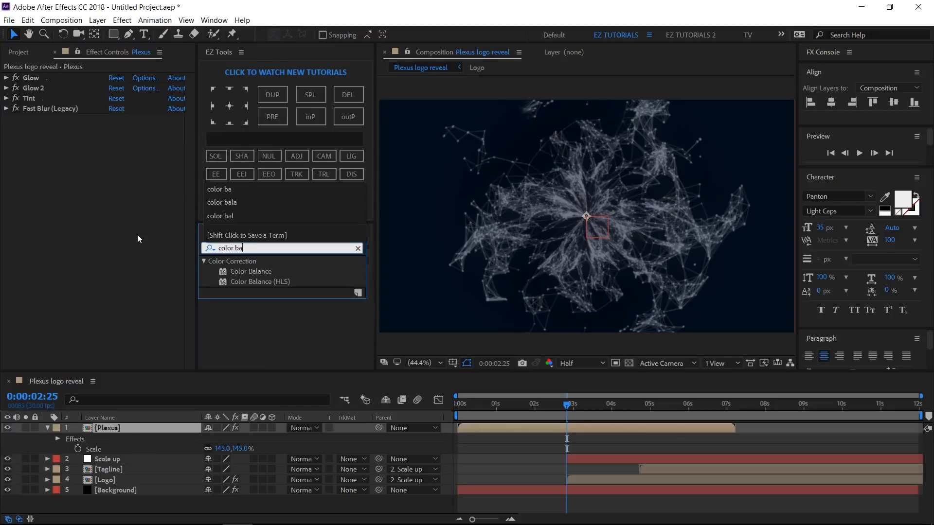
left_click_drag(243, 271, 103, 252)
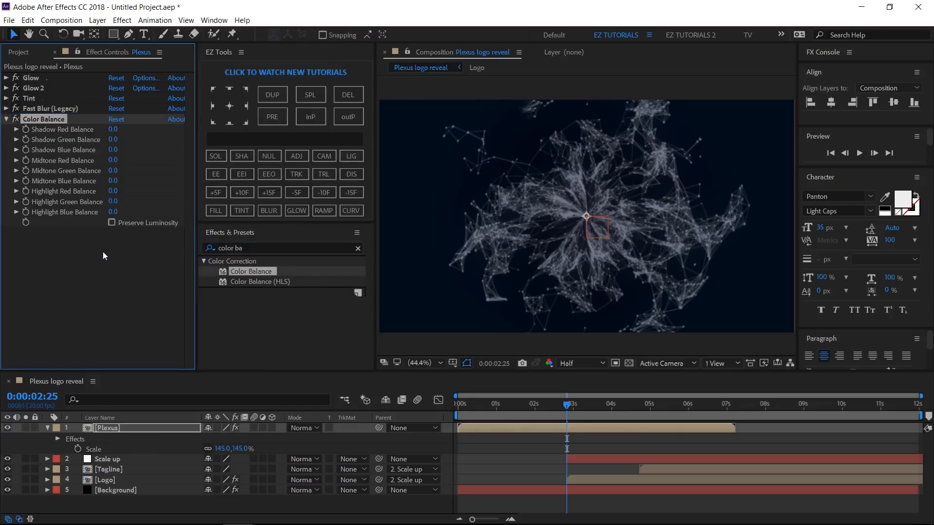
Step: Set the Color Balance shadow values on the Plexus layer to red -100, green 49 and blue 95
left_click(113, 130)
type("-100")
type("4")
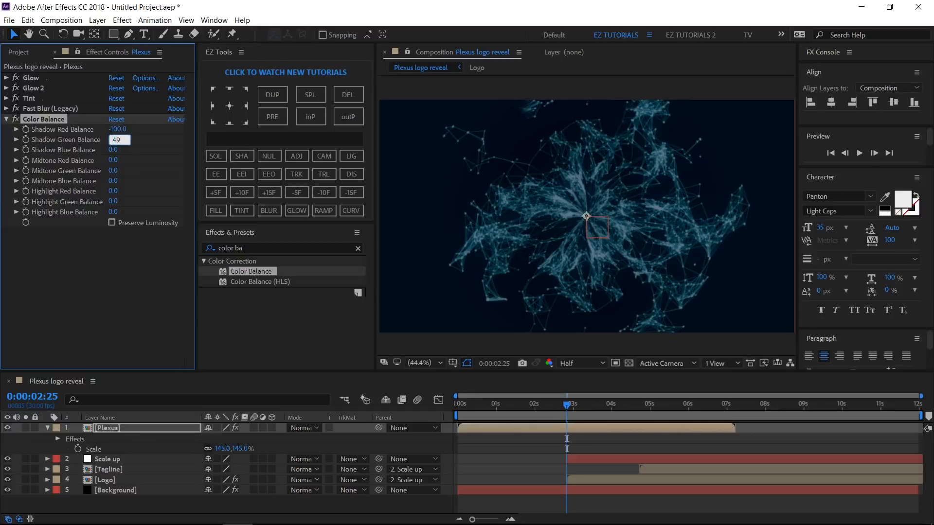
type("95")
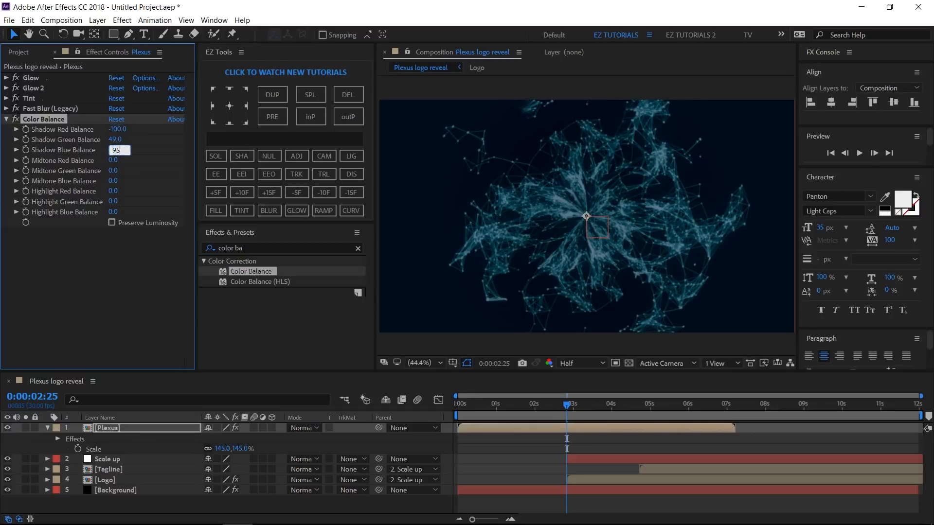
key("Tab")
Step: Set the Color Balance midtone values to red -100, green -30 and blue -2
type("-100")
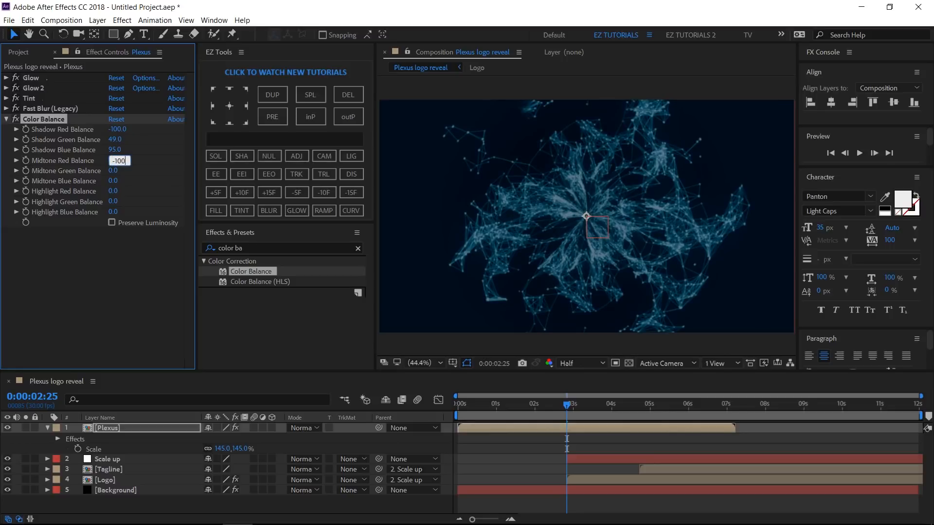
key("Tab")
type("-30")
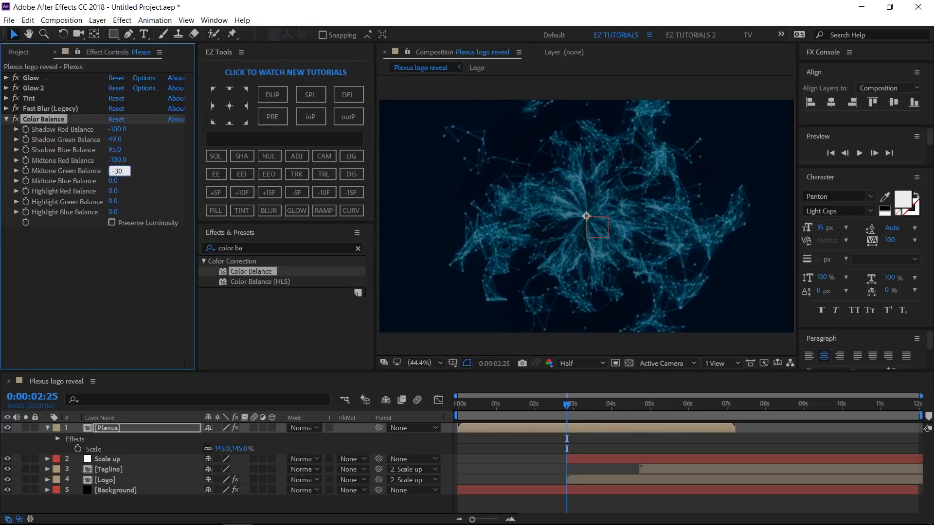
key("Tab")
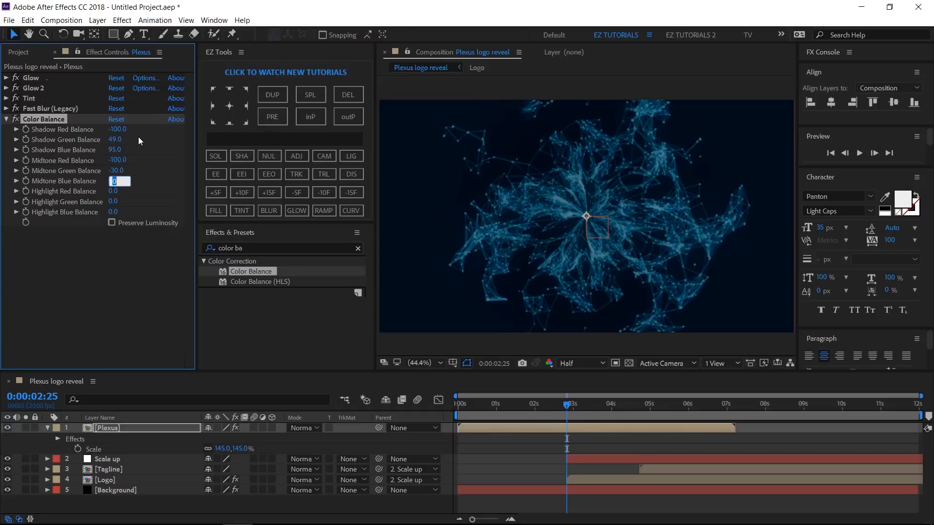
type("-2")
key("Tab")
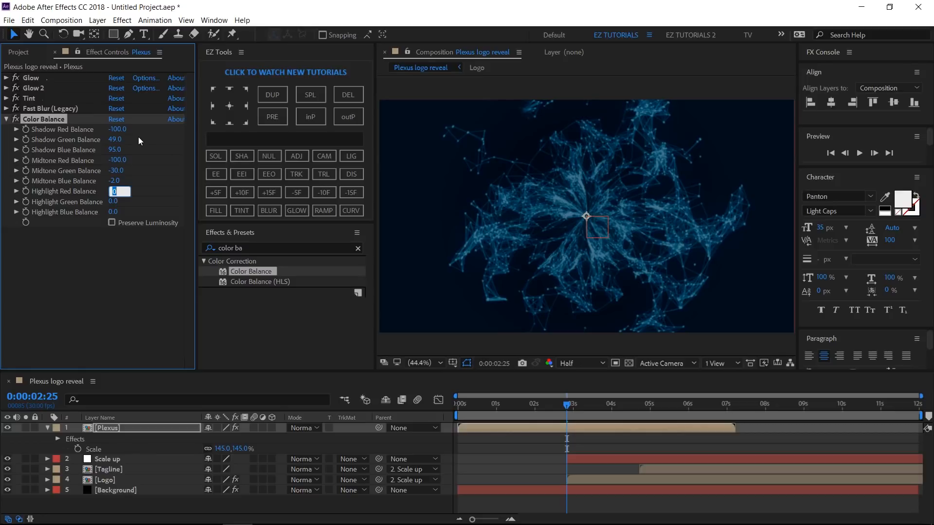
Step: Set the Color Balance highlight values to red 1, green -6 and blue 42, and collapse the effect
type("1")
key("Tab")
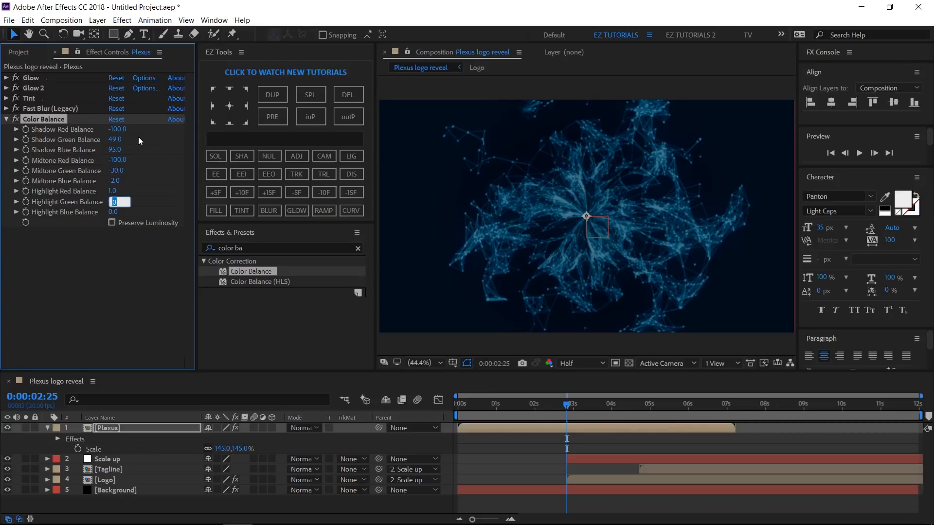
type("-6")
key("Tab")
type("42")
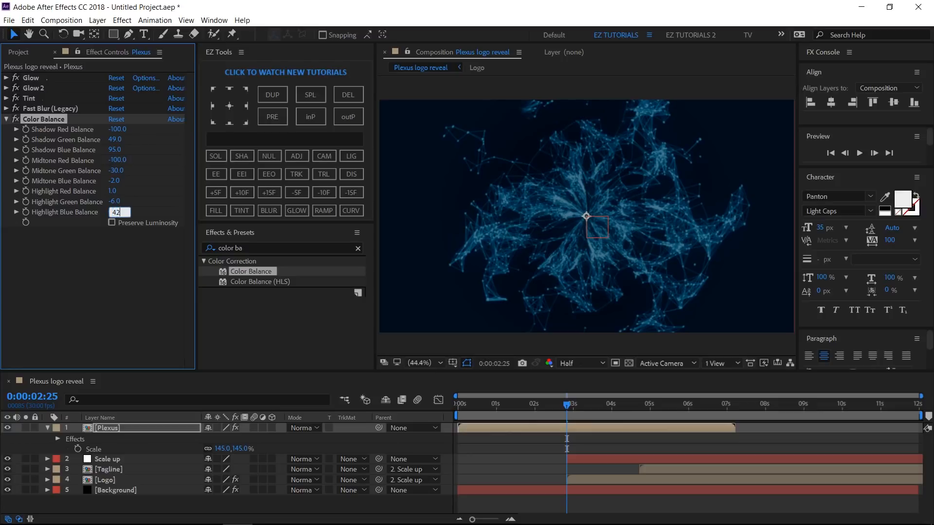
key("Return")
left_click(7, 120)
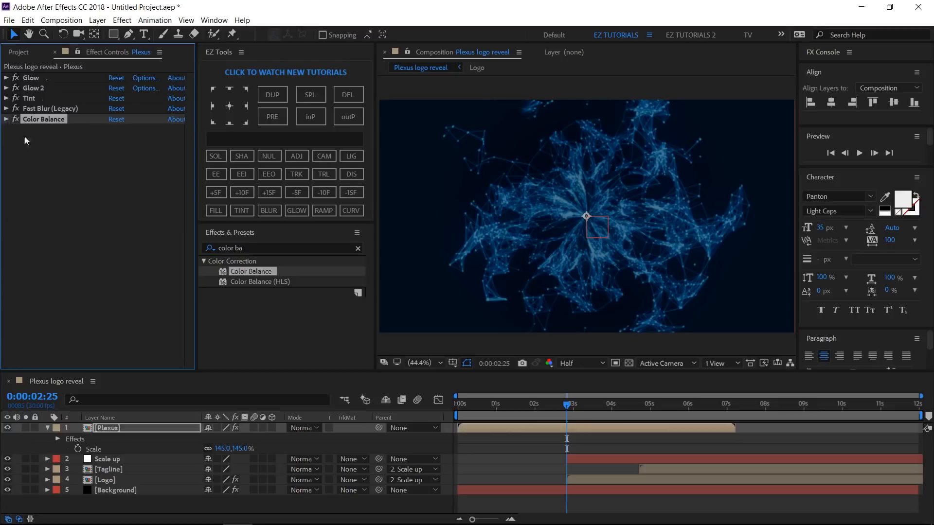
Step: Add a third Glow to the Plexus layer with Glow Radius 33 and Glow Intensity 0.4, and collapse its settings
left_click(293, 211)
left_click(115, 161)
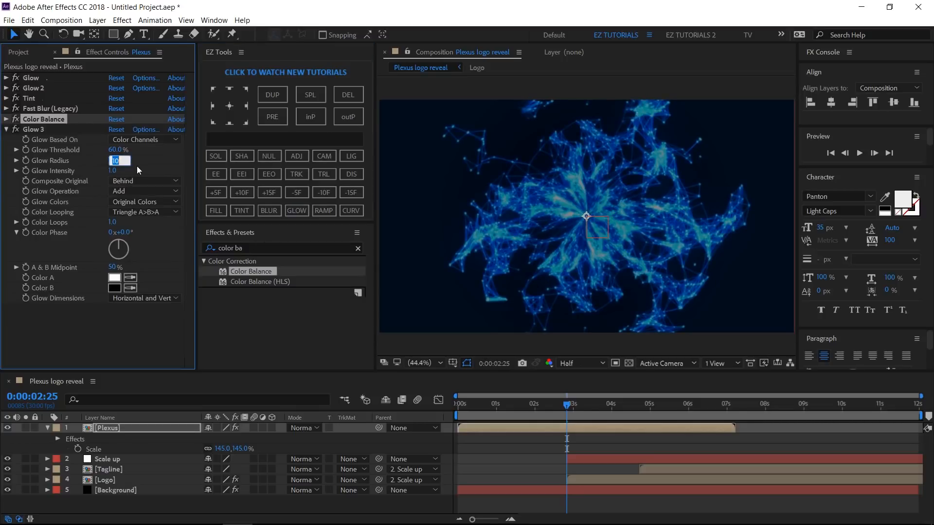
type("33")
key("Tab")
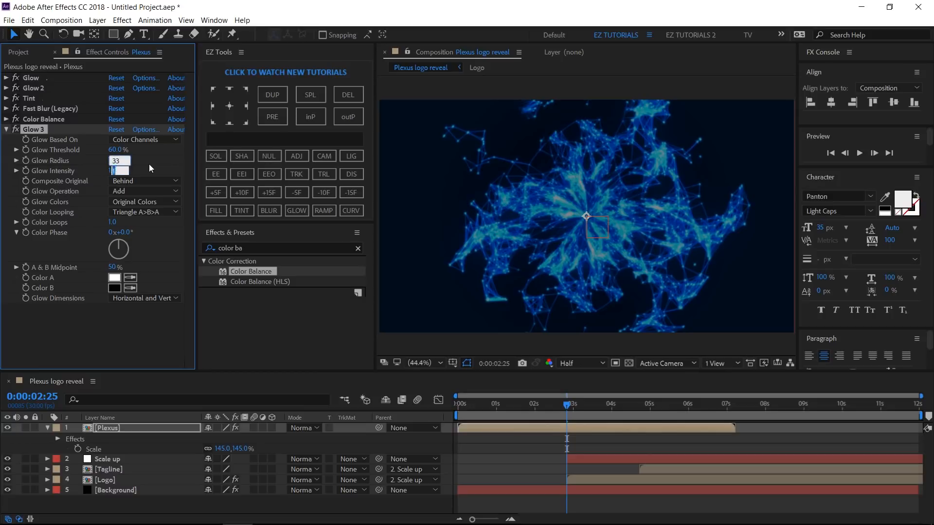
type("0.4")
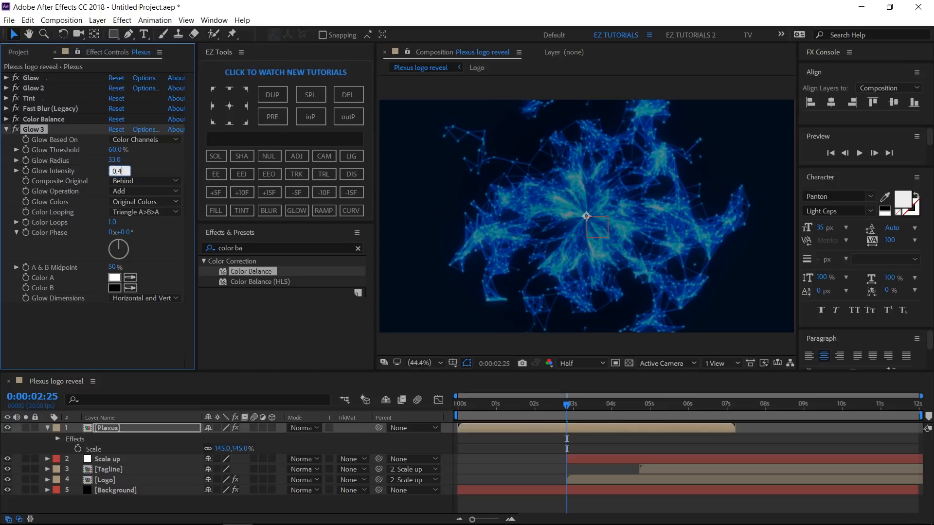
key("Return")
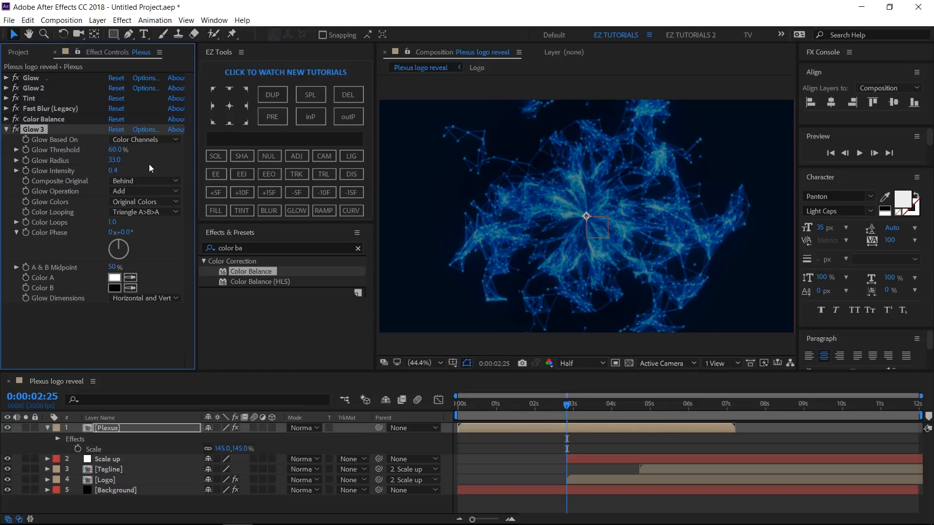
left_click(6, 129)
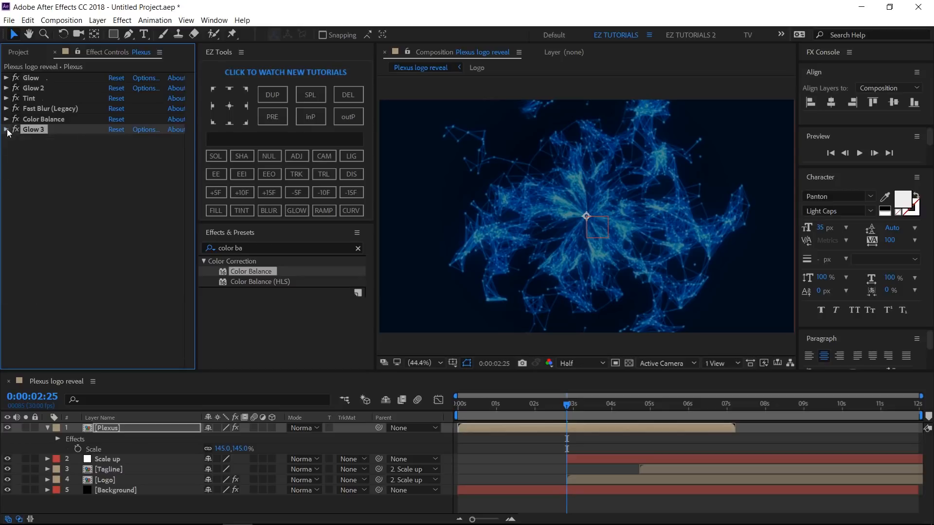
Step: Apply Curves below the third Glow, lower the Alpha channel's upper end point almost to zero, and collapse the effect
left_click(253, 250)
type("curves")
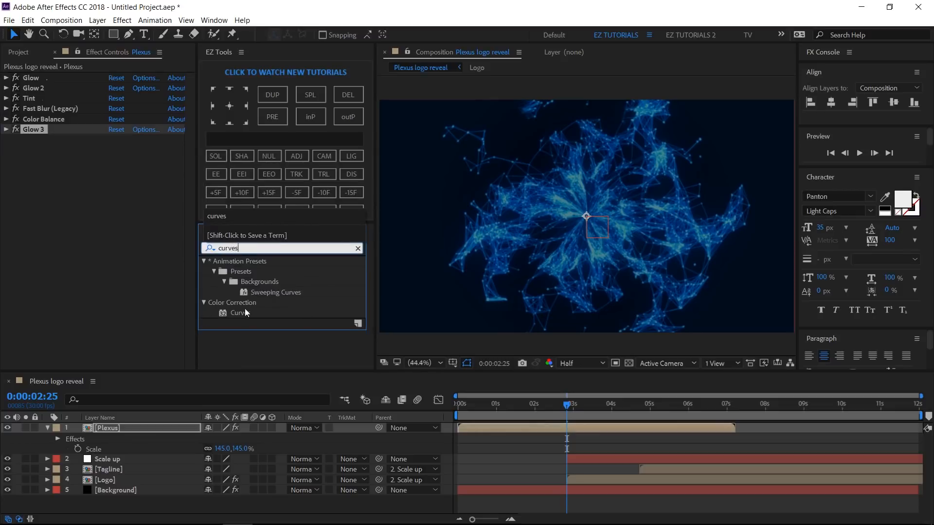
left_click_drag(241, 313, 110, 220)
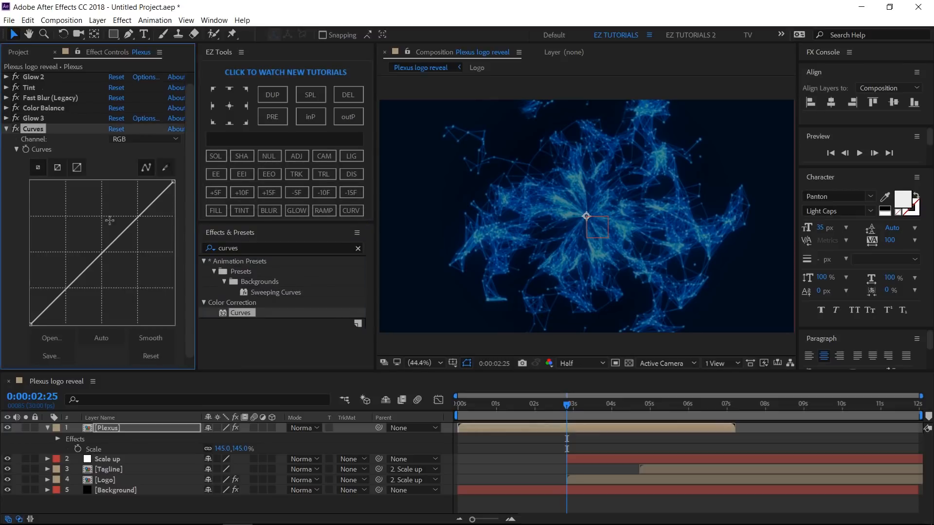
left_click(141, 140)
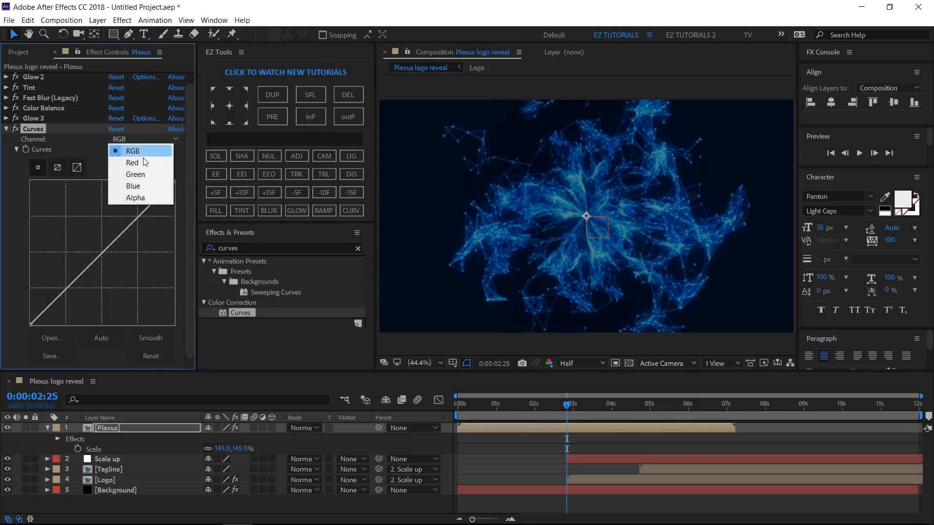
left_click(145, 204)
left_click_drag(175, 181, 176, 316)
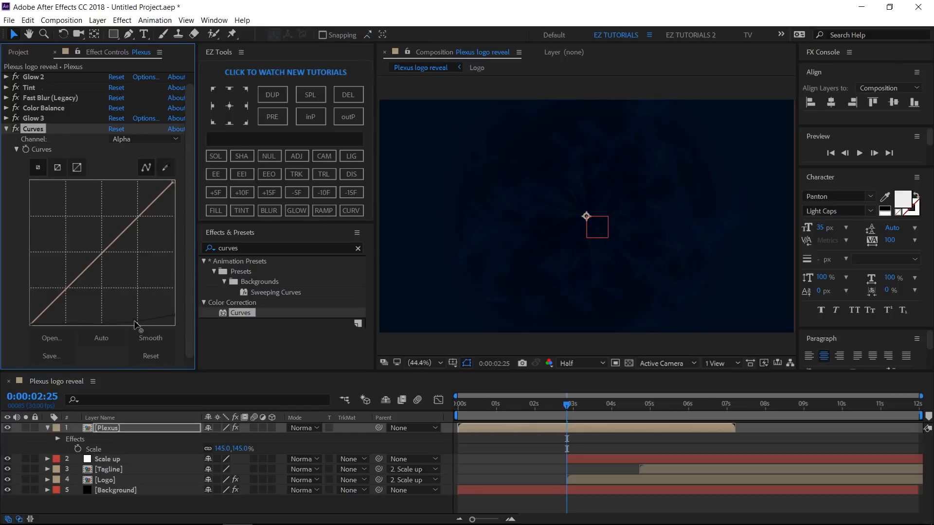
left_click(6, 128)
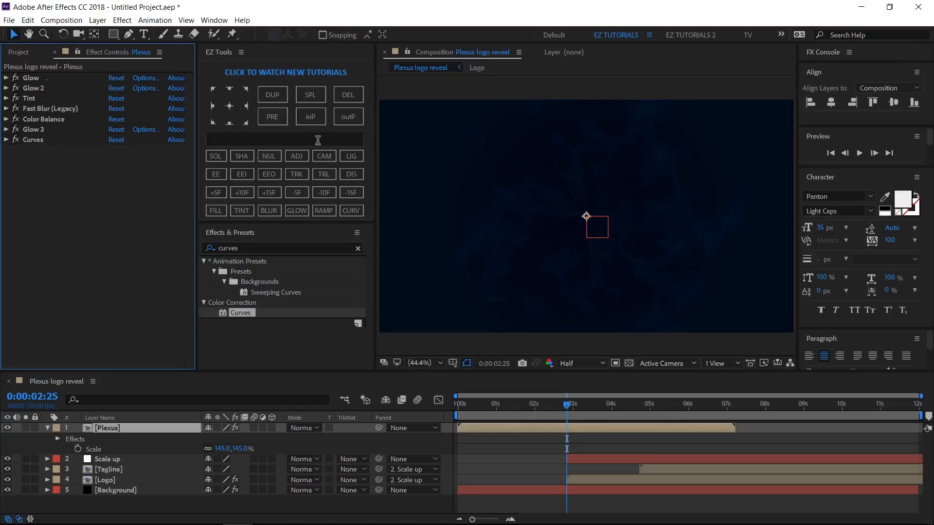
Step: Add a second Fast Blur to the Plexus layer with Blurriness 5, and collapse its settings
left_click(271, 212)
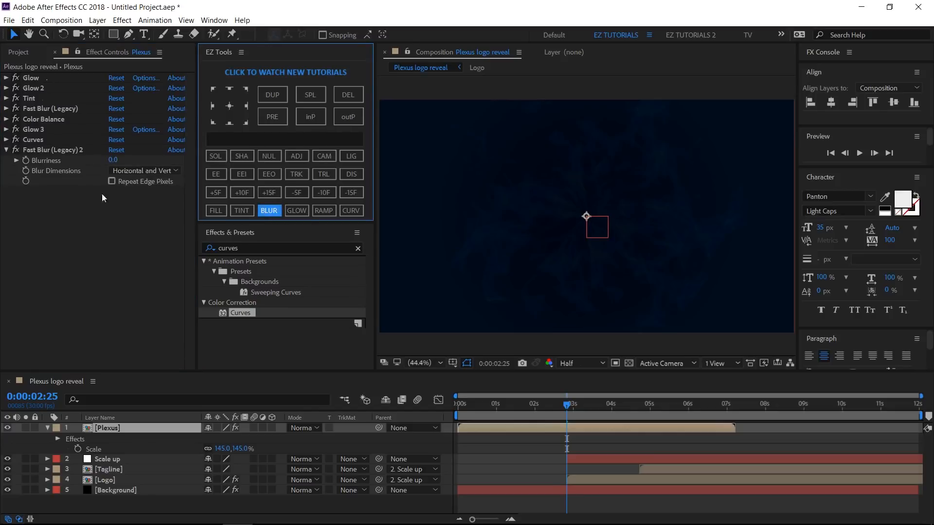
left_click(112, 160)
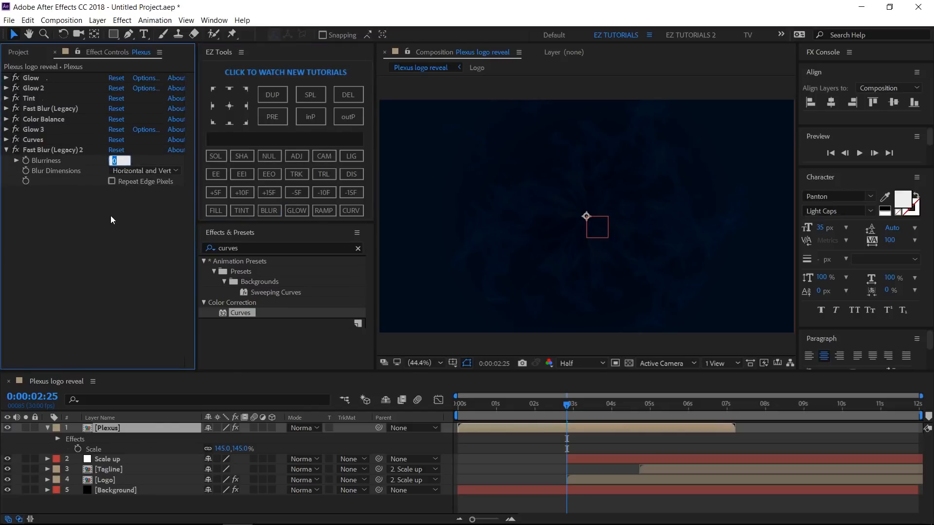
type("5")
key("Return")
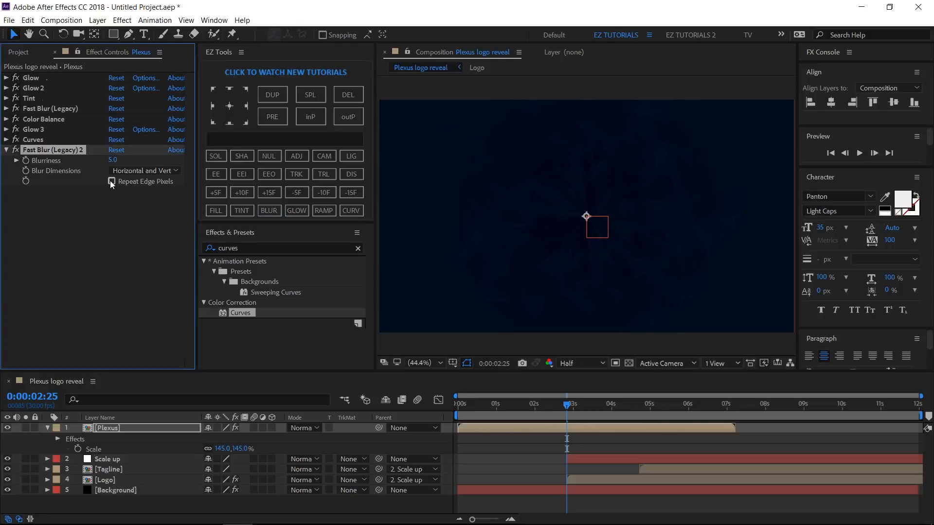
left_click(6, 149)
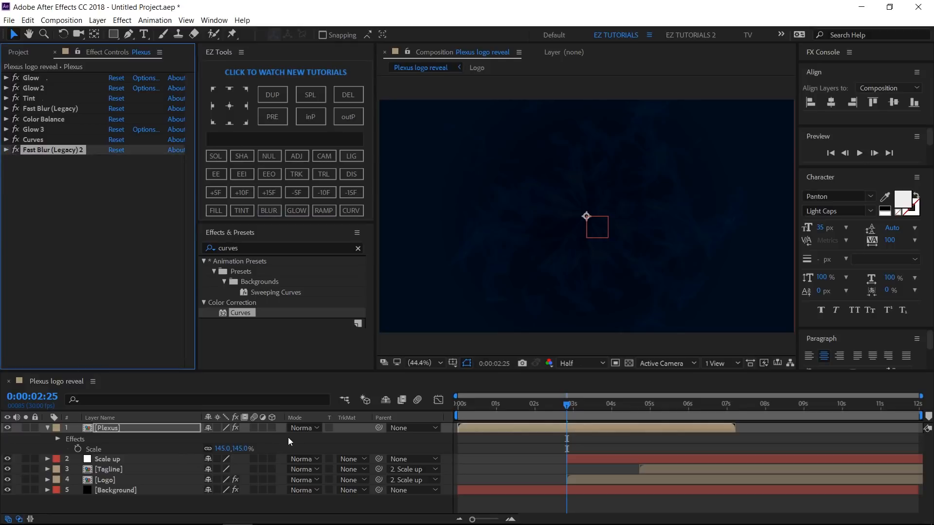
Step: Set the Plexus layer's blending mode to Add and collapse its layer properties
left_click(305, 428)
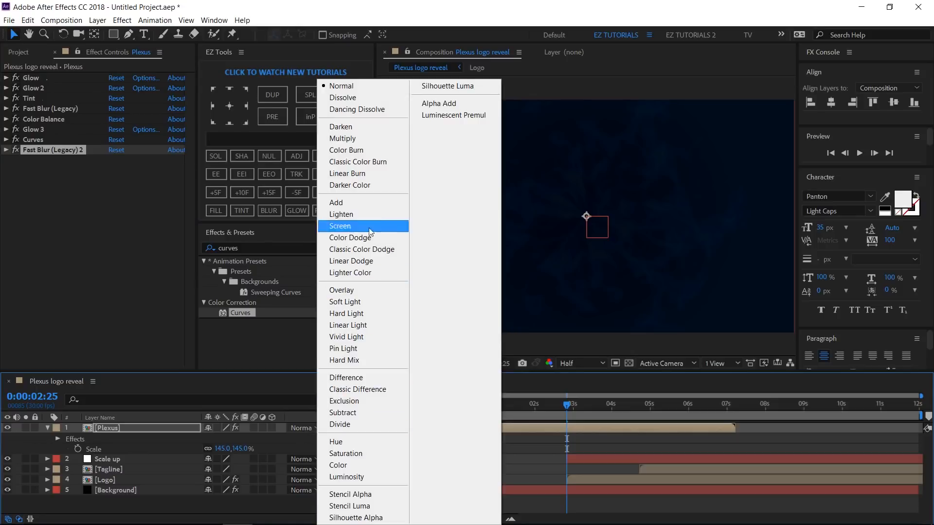
left_click(360, 203)
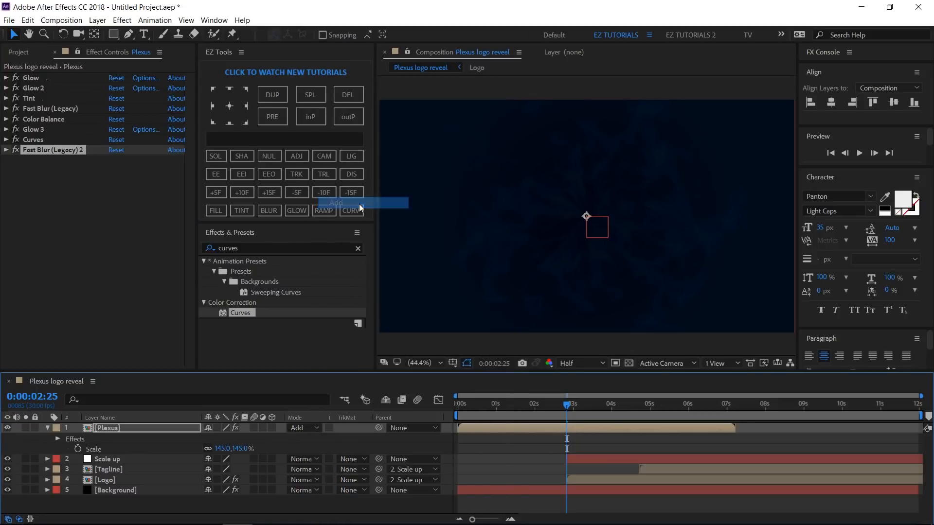
left_click(48, 428)
Step: Duplicate the Plexus layer and collapse all of the effects on the copy
left_click(104, 431)
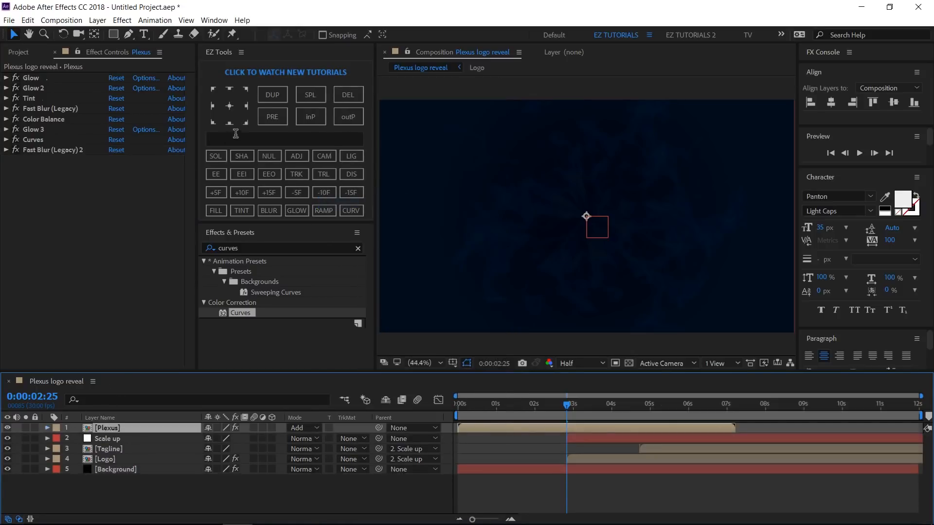
left_click(273, 94)
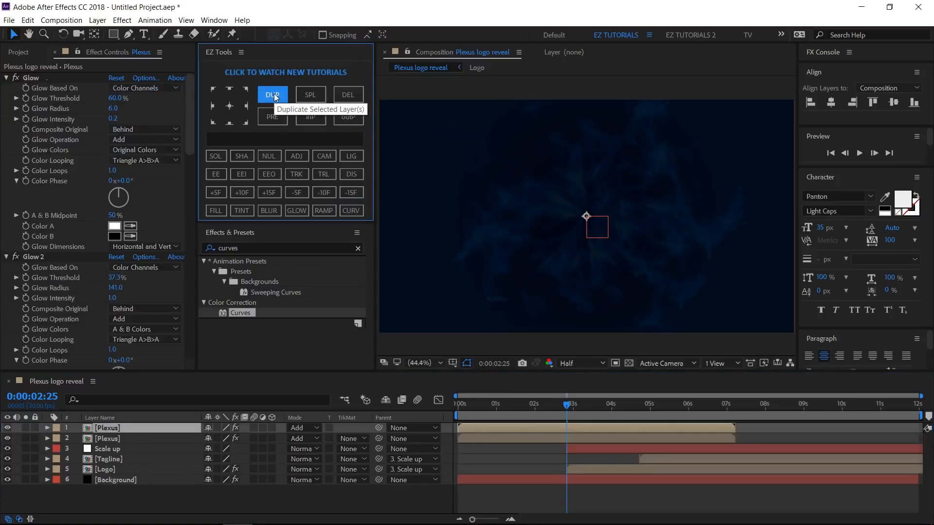
left_click(80, 191)
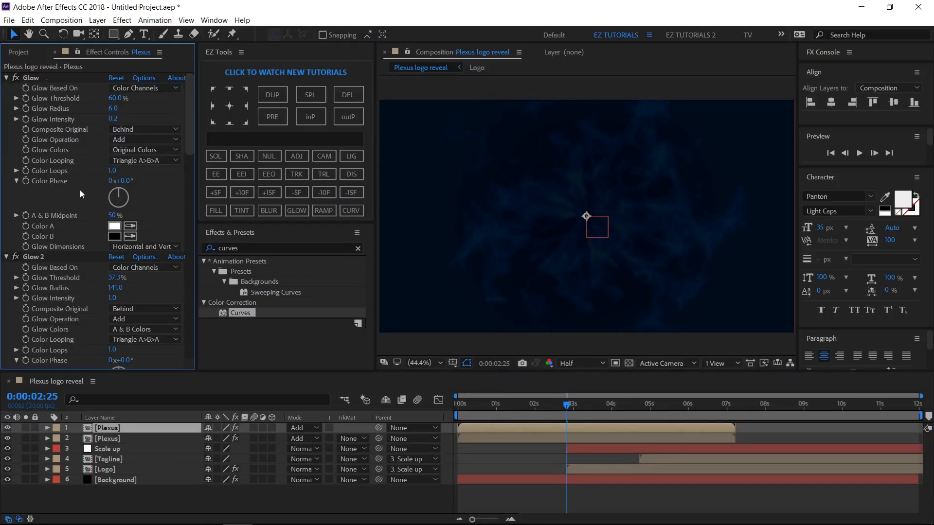
key("ctrl+a")
left_click(7, 81)
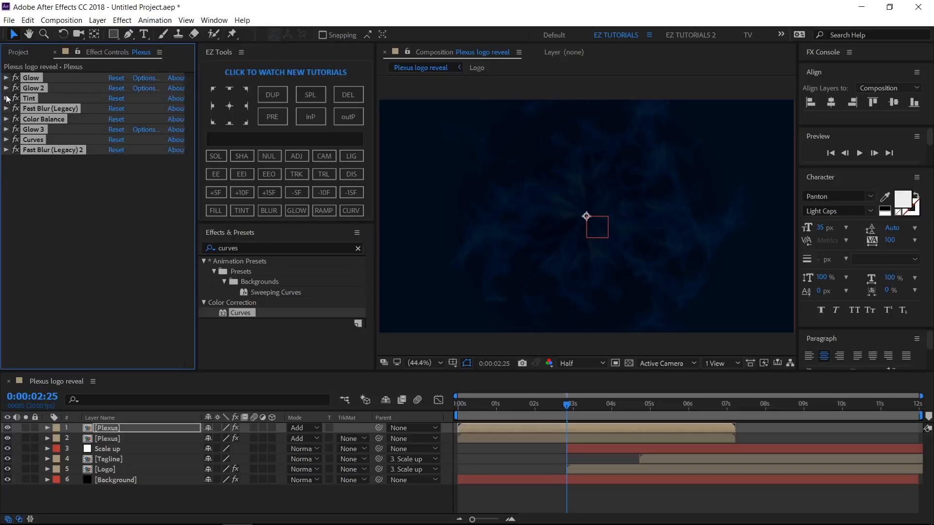
left_click(31, 168)
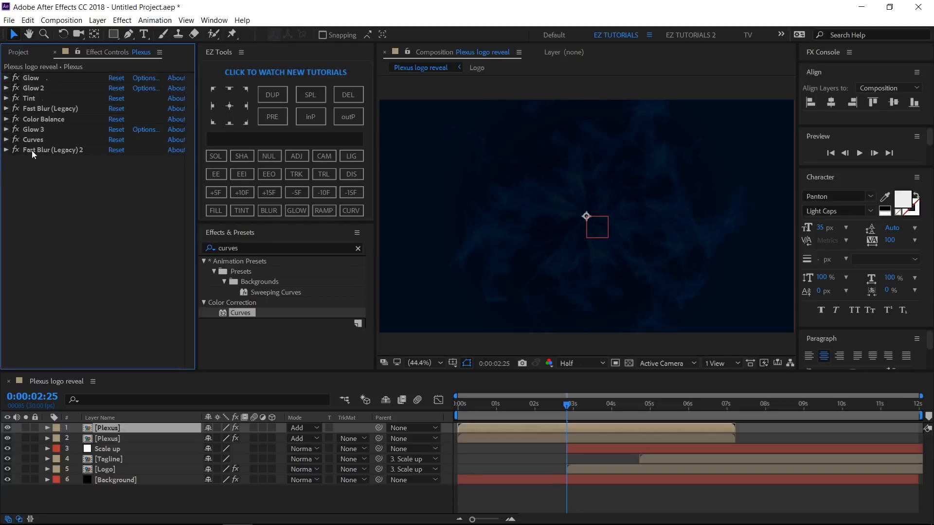
Step: Delete the Curves and second Fast Blur effects from the upper Plexus layer
left_click(31, 151)
left_click(31, 140, "shift")
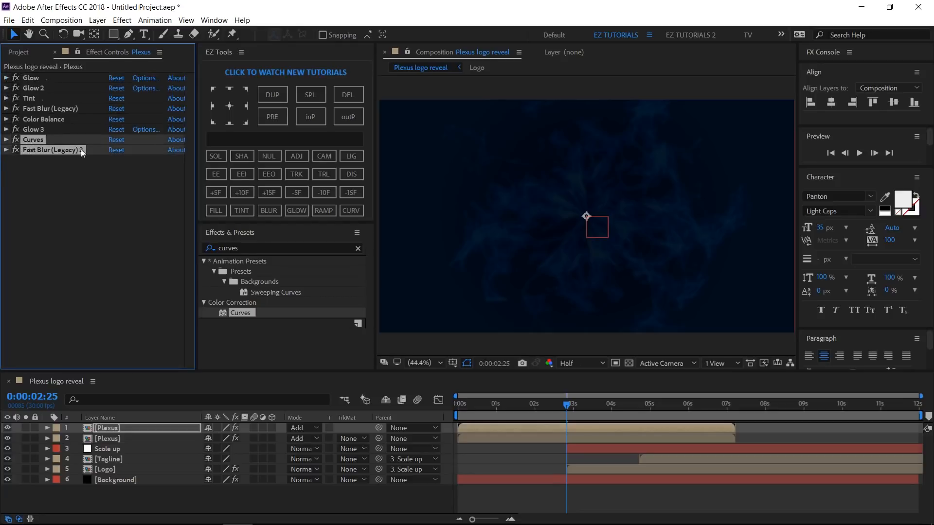
left_click(358, 95)
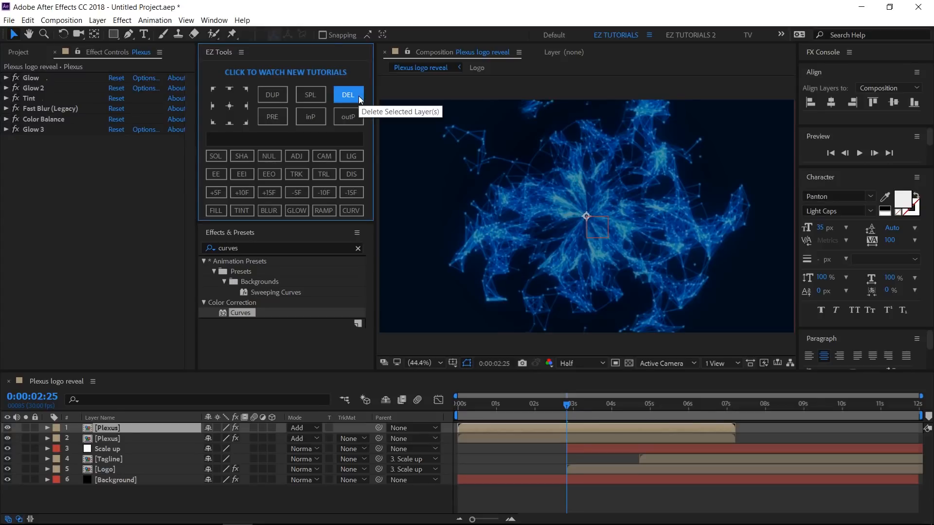
Step: Set the upper Plexus layer's Opacity to 100%
left_click(174, 429)
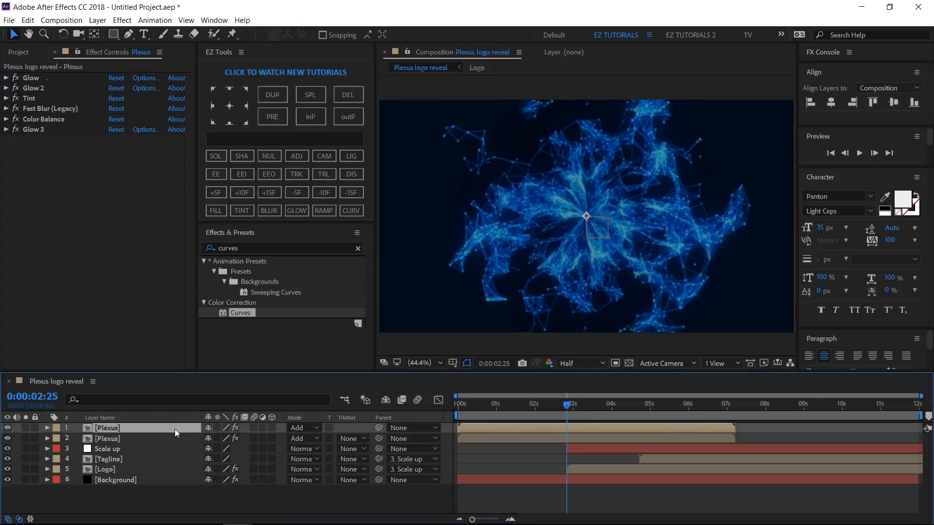
key("t")
left_click(207, 440)
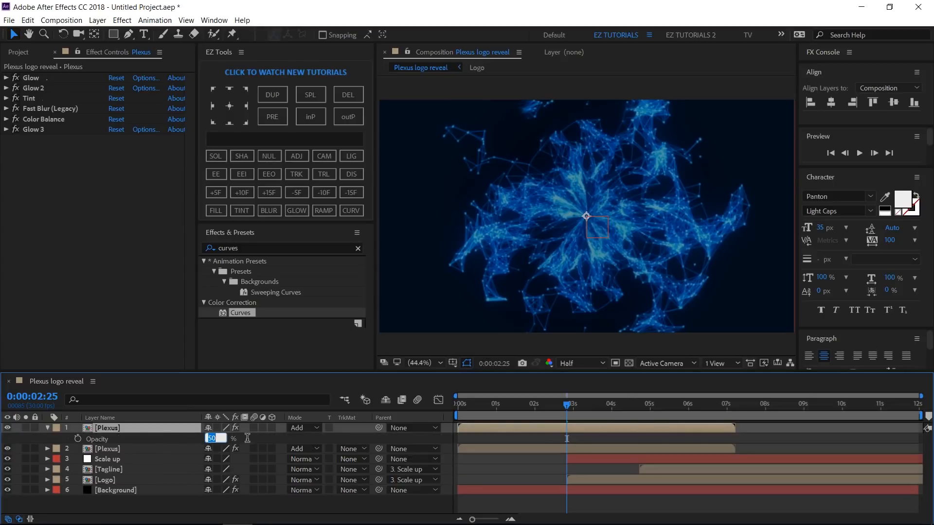
type("100")
key("Return")
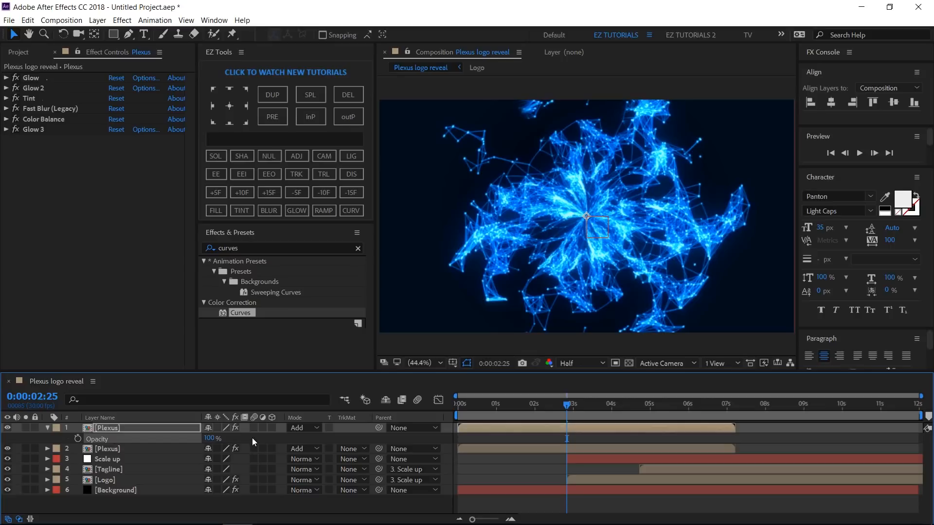
Step: Set the upper Plexus layer's Rotation to 0°
key("r")
left_click(219, 438)
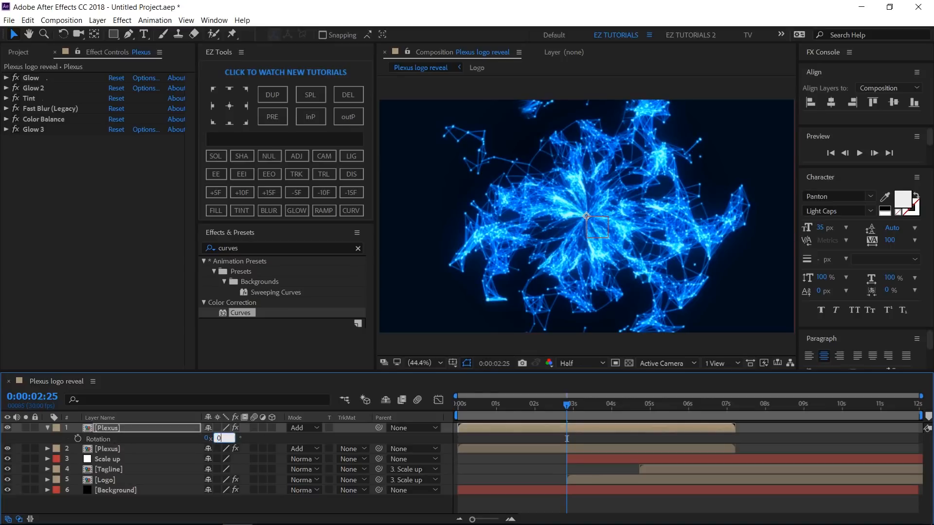
key("Return")
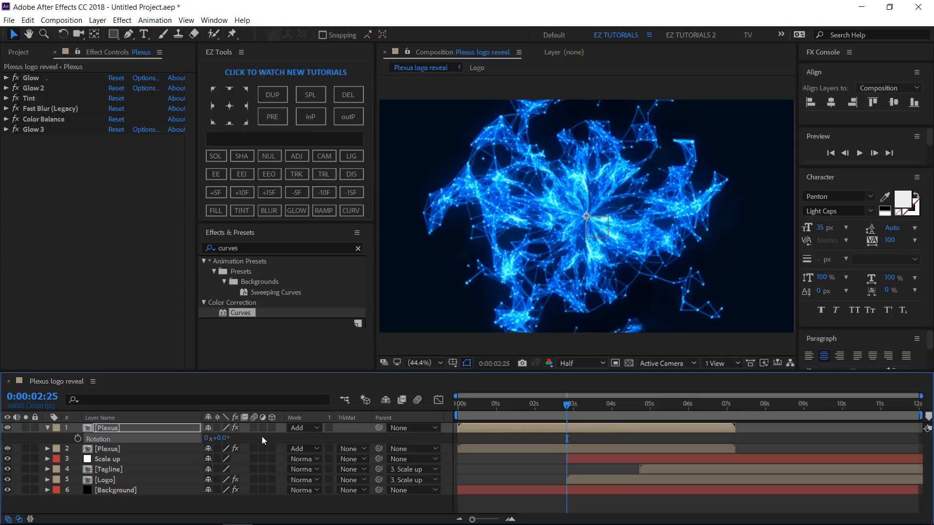
Step: Add a Scale keyframe of 22% to the upper Plexus layer at 0:00:00:19
key("s")
left_click(28, 396)
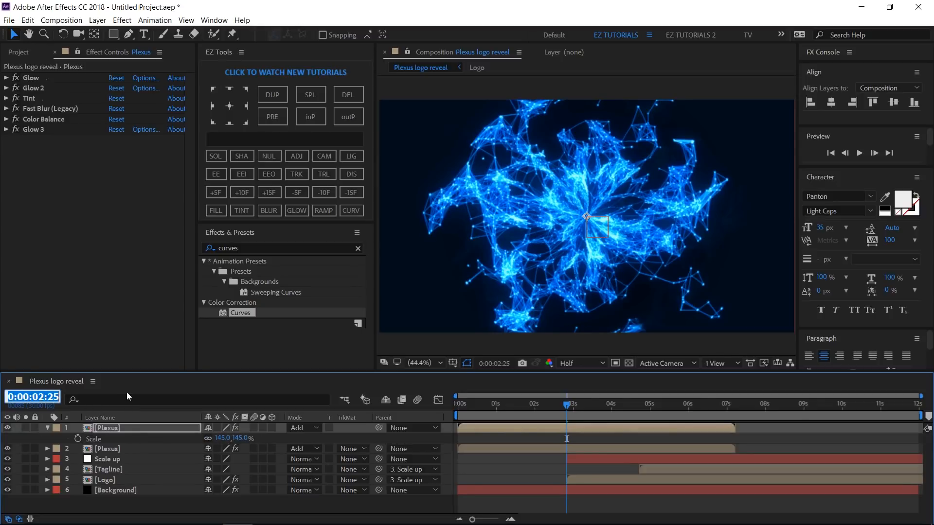
type("0.19")
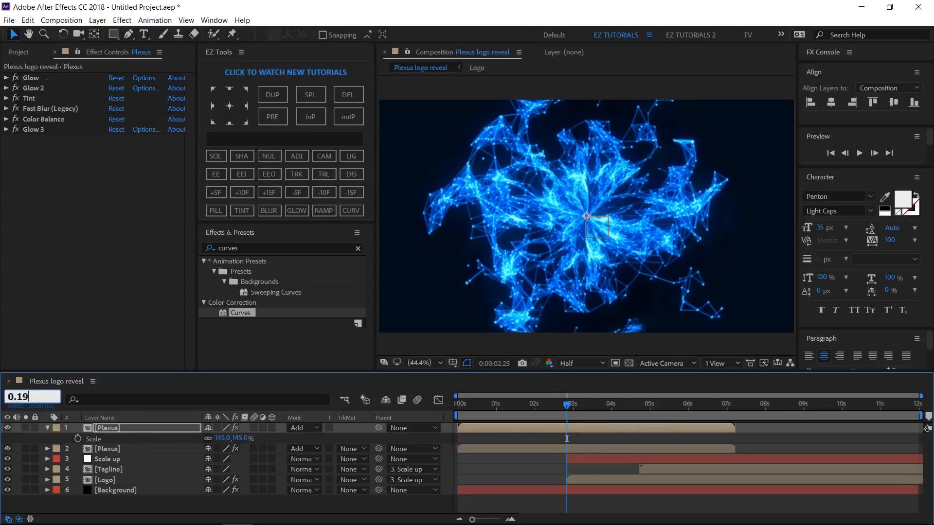
key("Return")
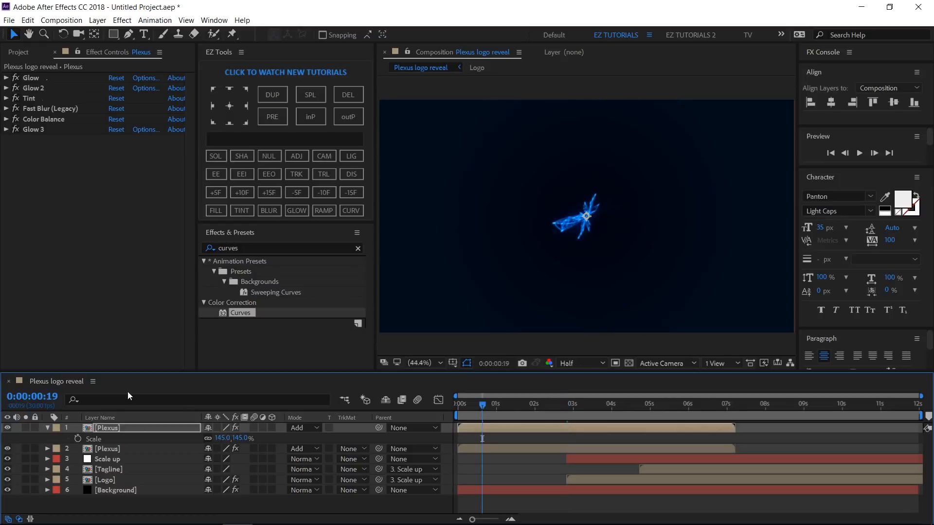
left_click(78, 438)
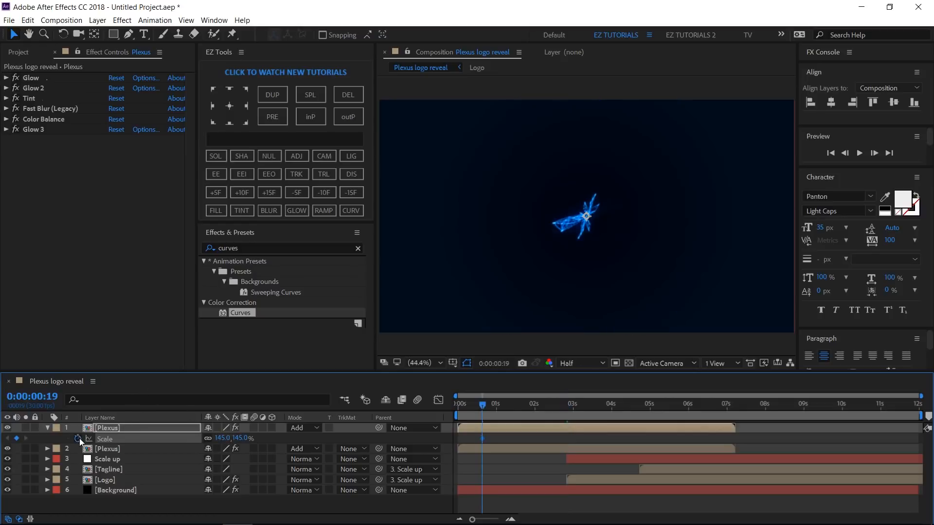
left_click(221, 438)
type("22")
key("Return")
Step: Add a 100% Scale keyframe to the upper Plexus layer at 0:00:04:28 and collapse its properties
left_click(33, 396)
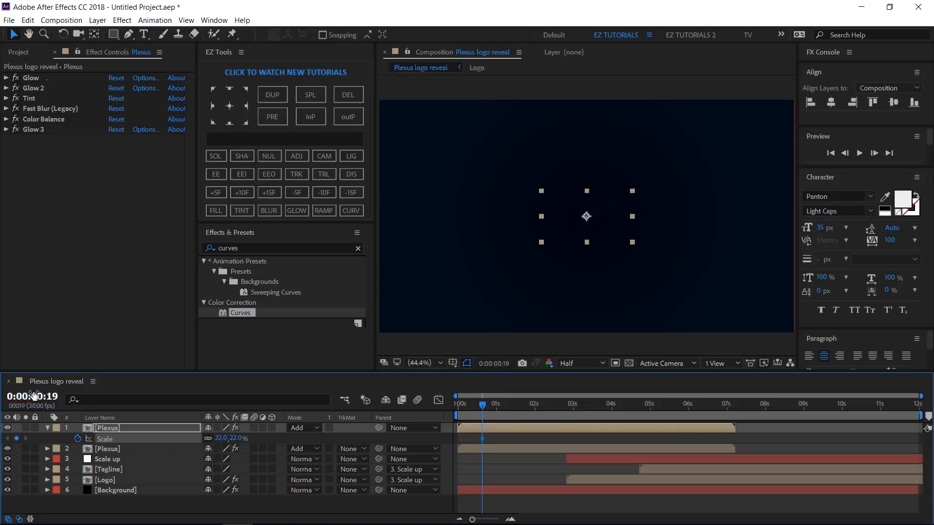
type("4.28")
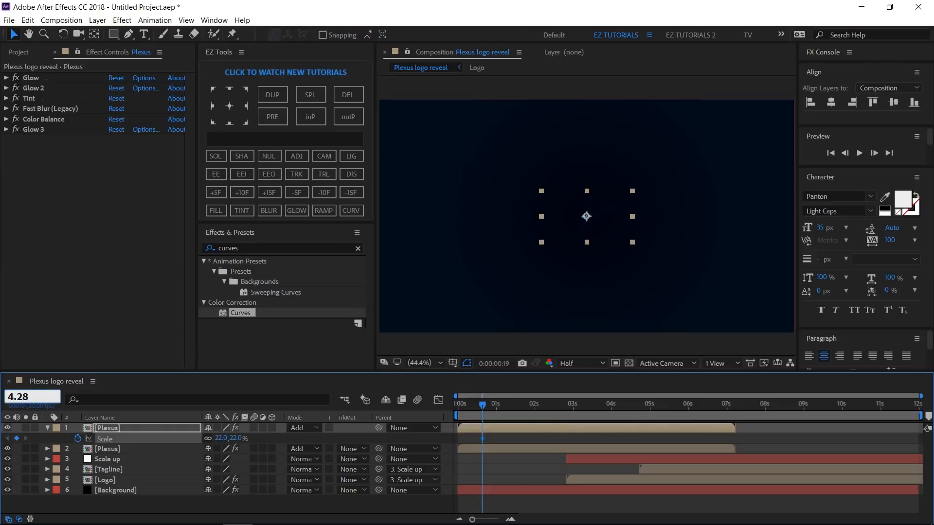
key("Return")
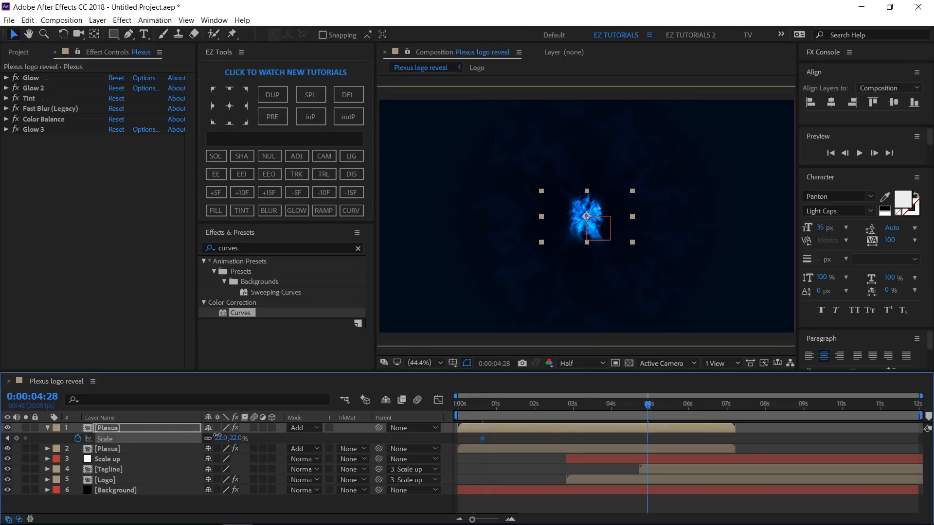
left_click(221, 438)
type("100")
key("Return")
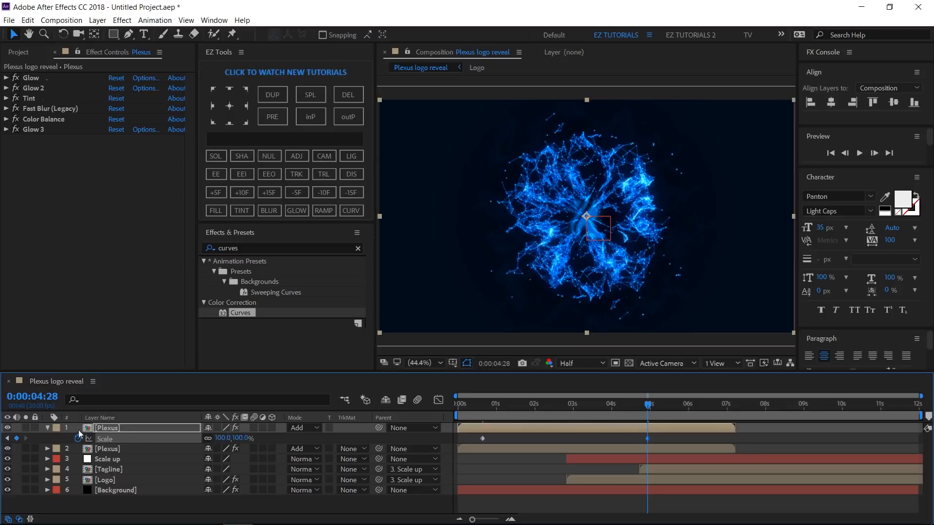
left_click(46, 428)
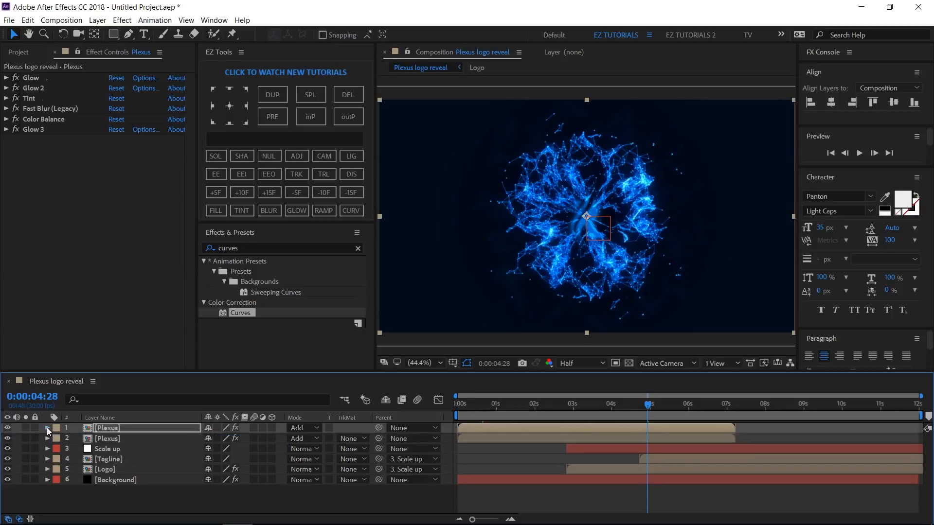
Step: Add particles.mov as the topmost layer of the composition and precompose it as "Particles"
left_click(13, 52)
left_click_drag(49, 219, 87, 429)
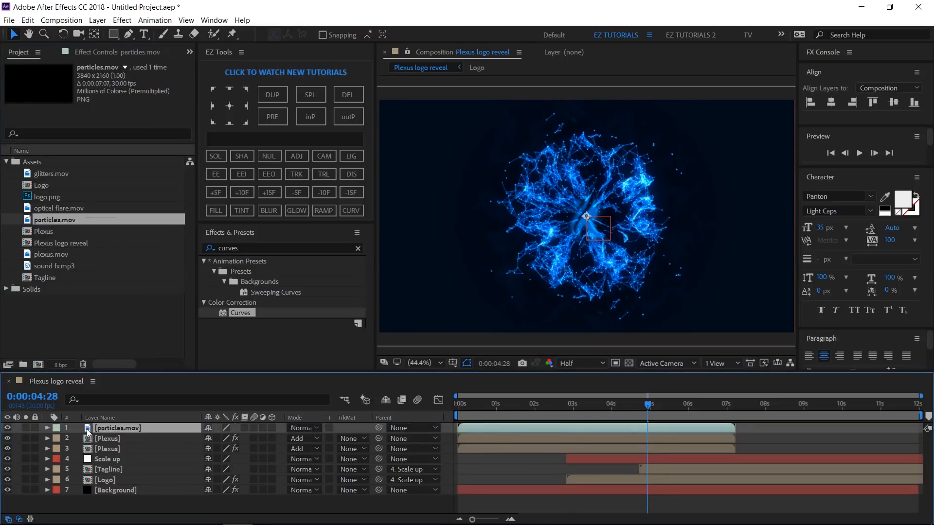
left_click(234, 135)
type("P")
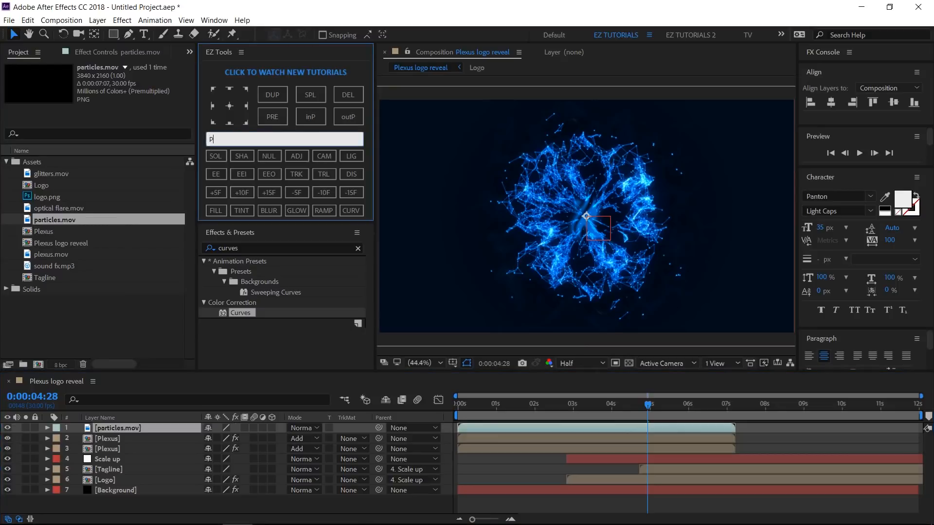
type("articles")
left_click(279, 119)
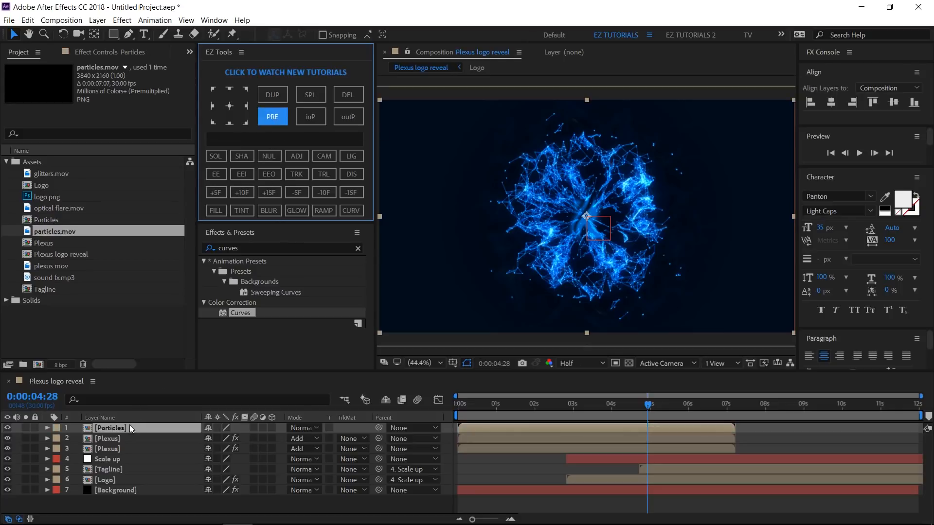
Step: Set the Particles layer's Scale to 112% and collapse its properties
left_click(129, 427)
key("s")
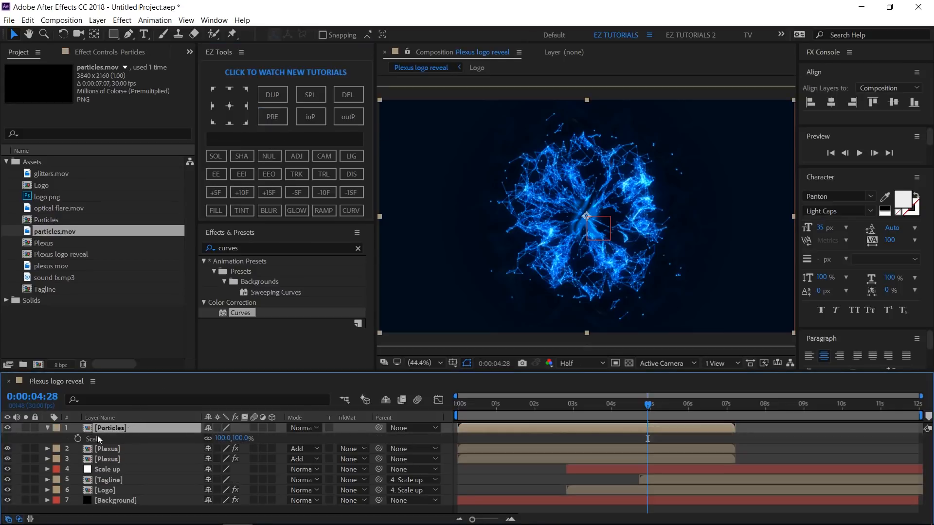
left_click(222, 438)
type("112")
left_click(173, 438)
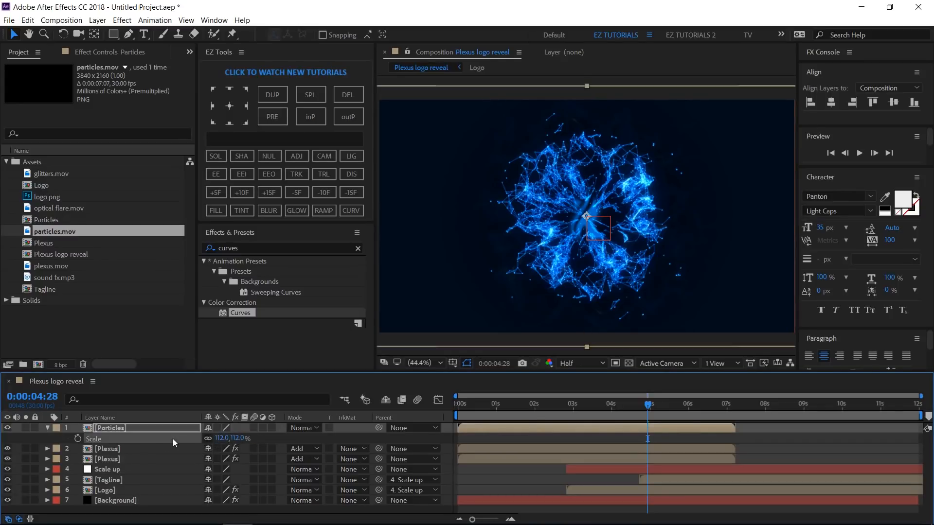
left_click(46, 428)
Step: Copy all effects from the upper Plexus layer to the Particles layer and collapse them there
left_click(107, 439)
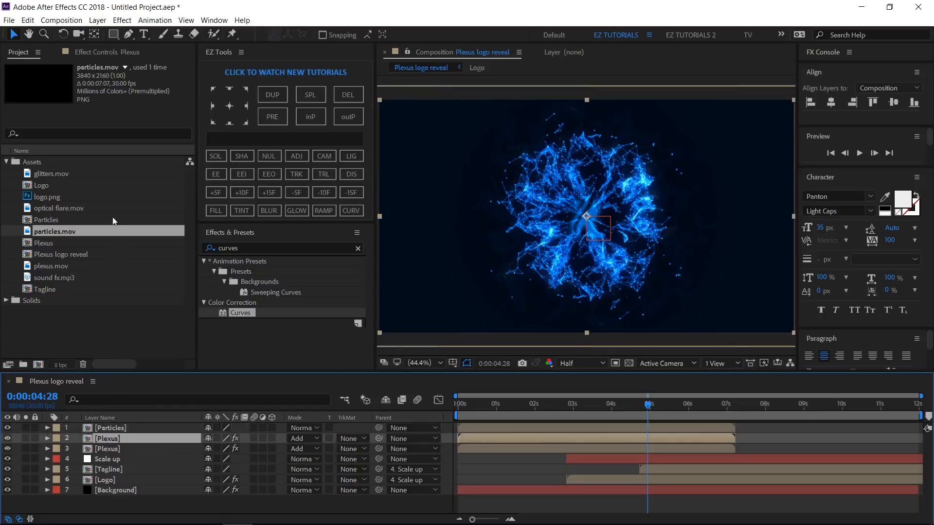
left_click(96, 52)
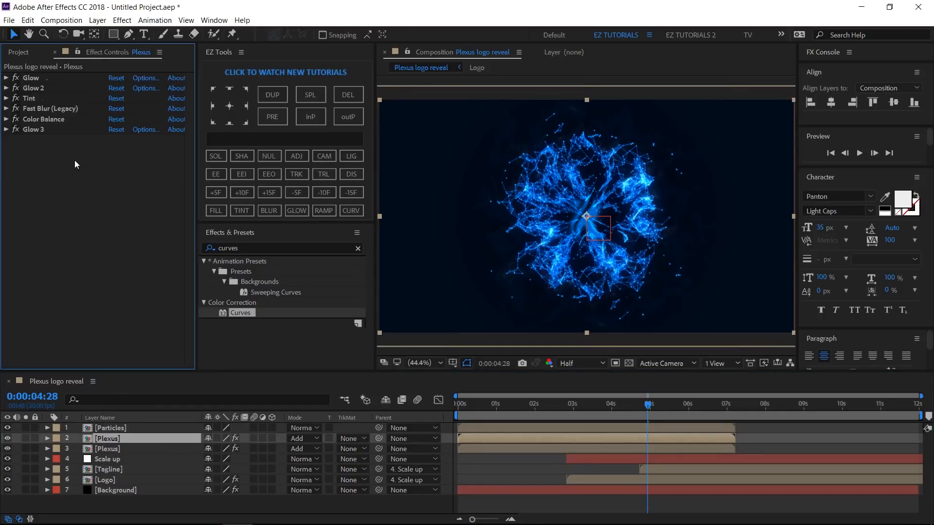
key("ctrl+a")
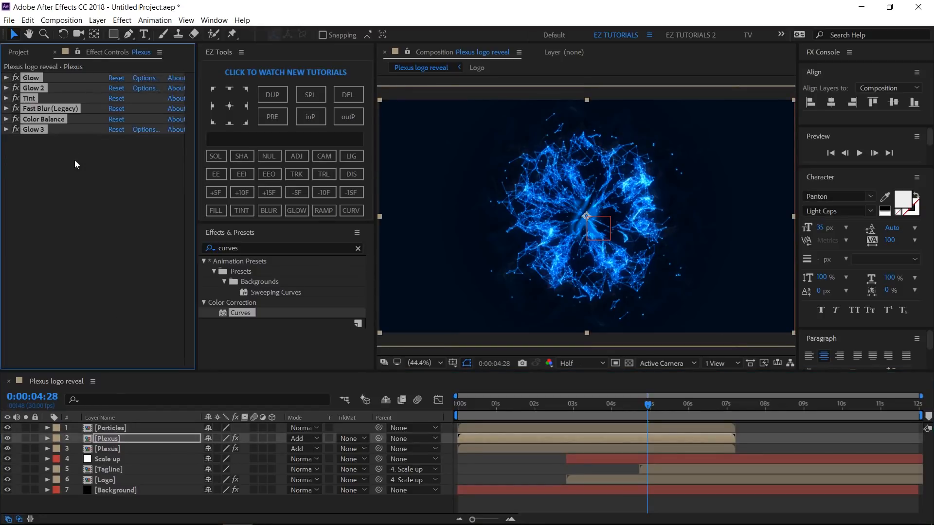
left_click(105, 430)
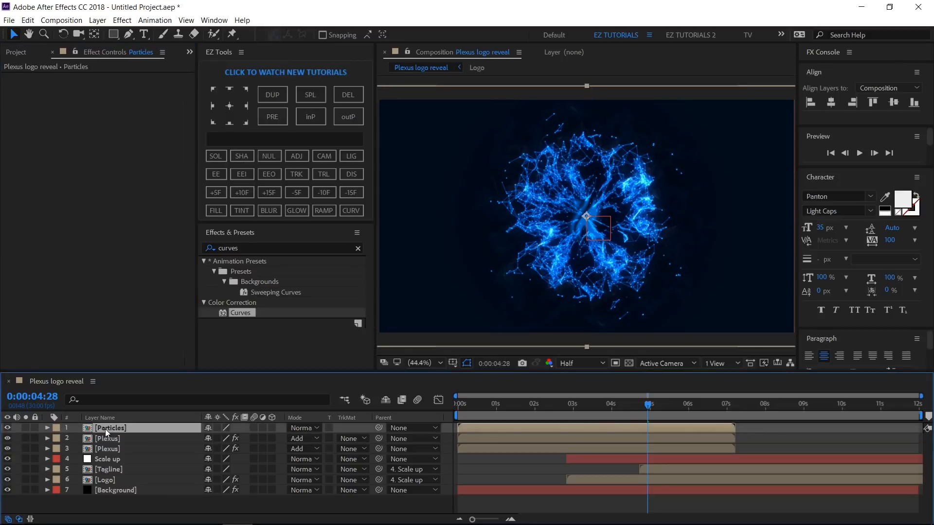
left_click(91, 257)
key("ctrl+v")
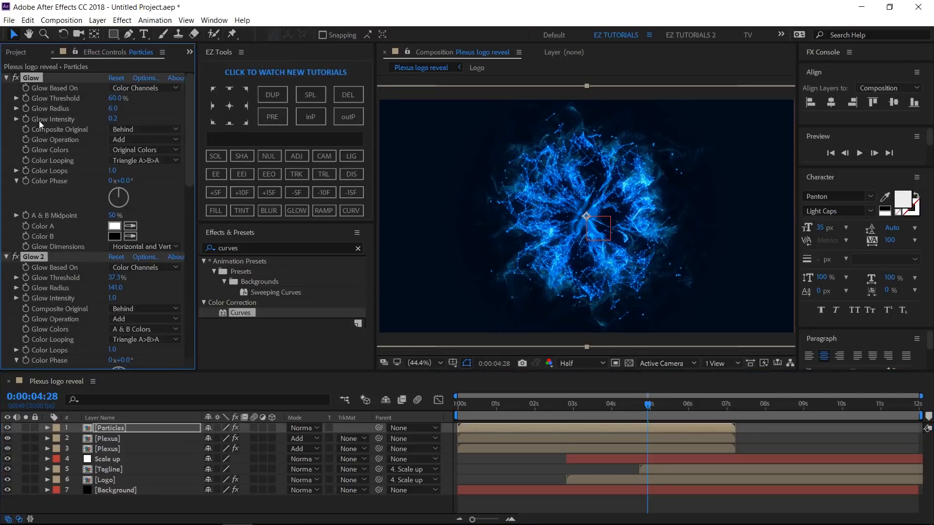
left_click(8, 79, "ctrl")
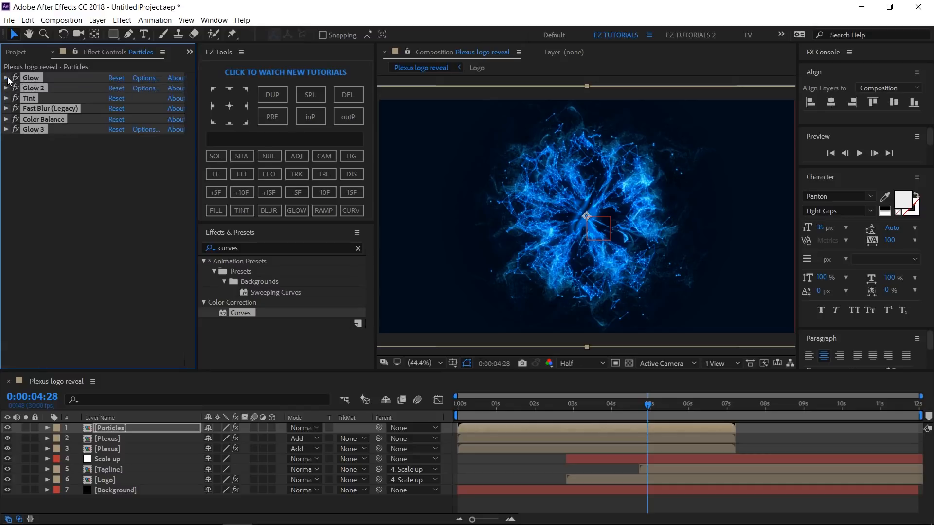
Step: Apply Hue/Saturation to the Particles layer below its other effects and set Master Hue to 32°
left_click(204, 247)
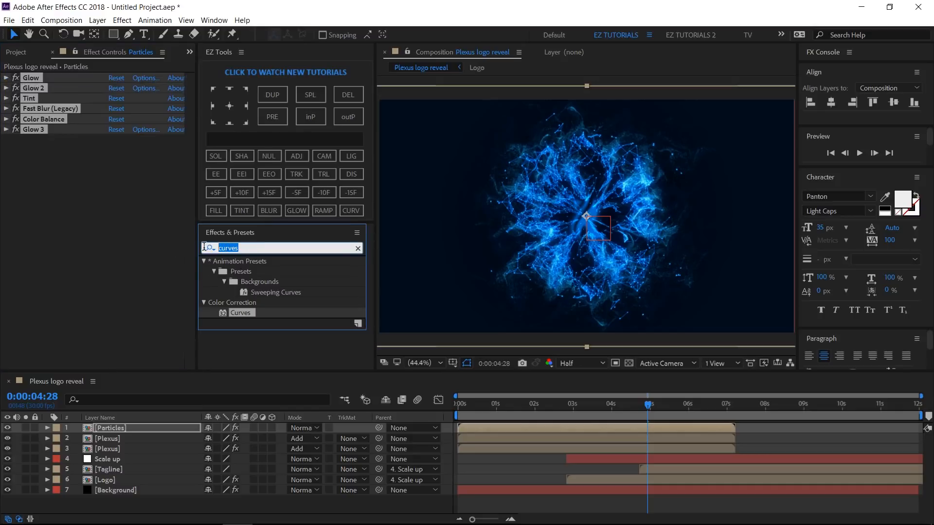
type("hue")
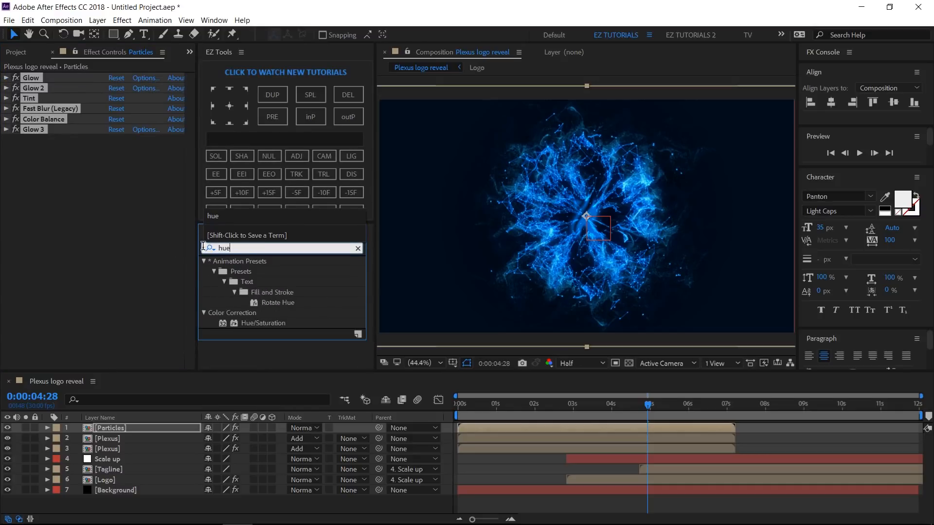
left_click_drag(253, 323, 89, 211)
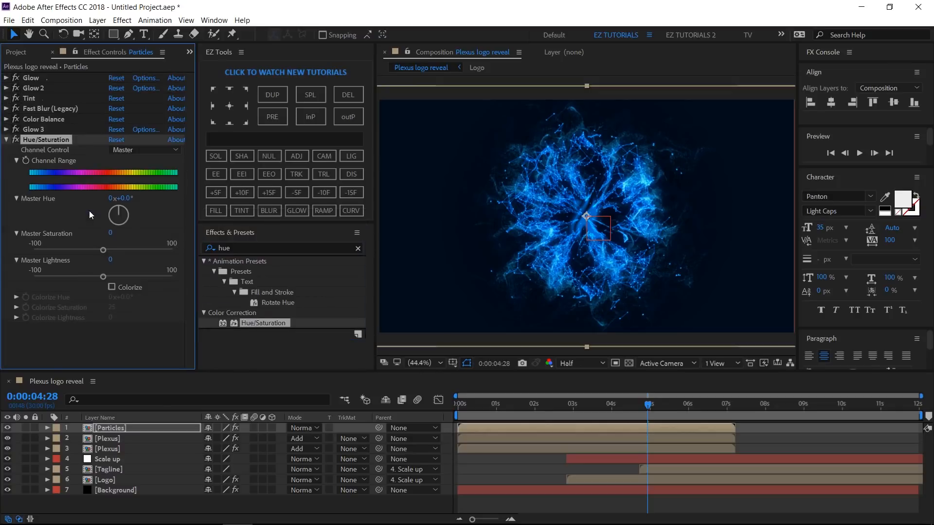
left_click(121, 198)
type("32")
key("Return")
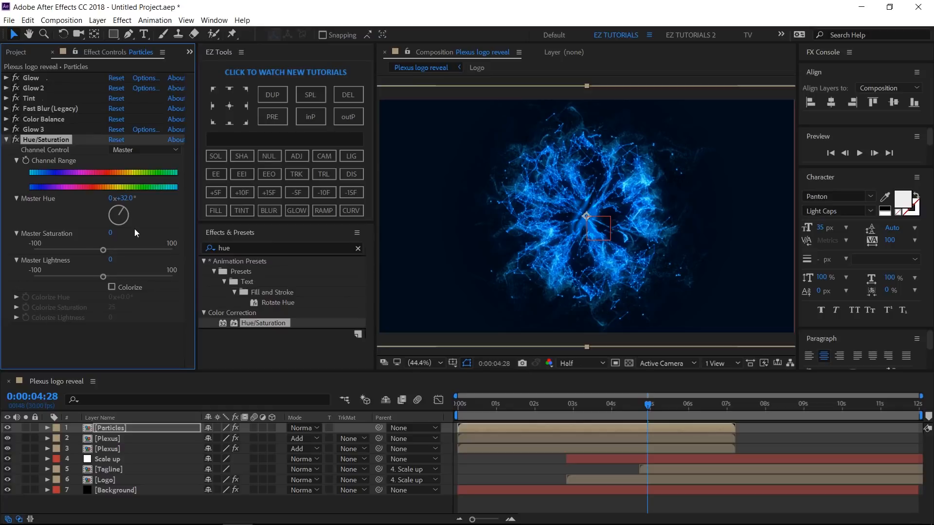
Step: Set the Particles layer's blending mode to Screen
left_click(145, 428)
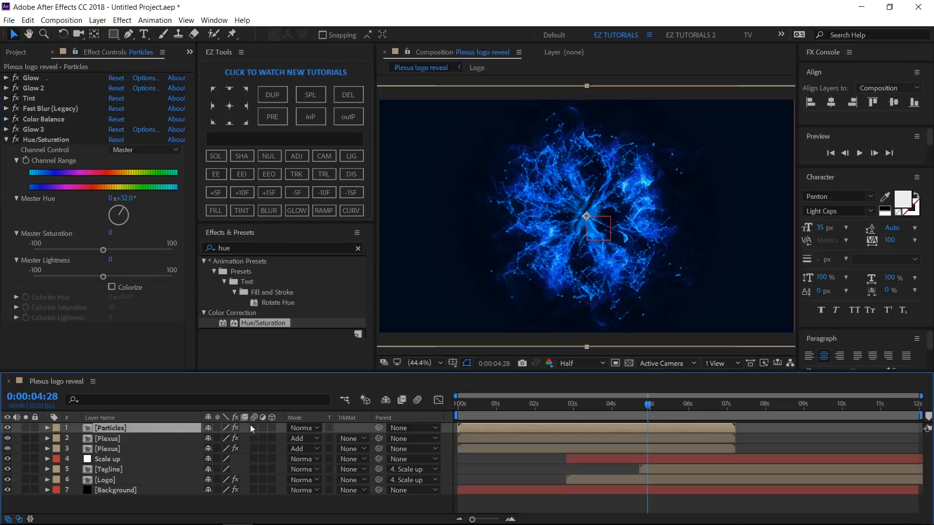
left_click(296, 427)
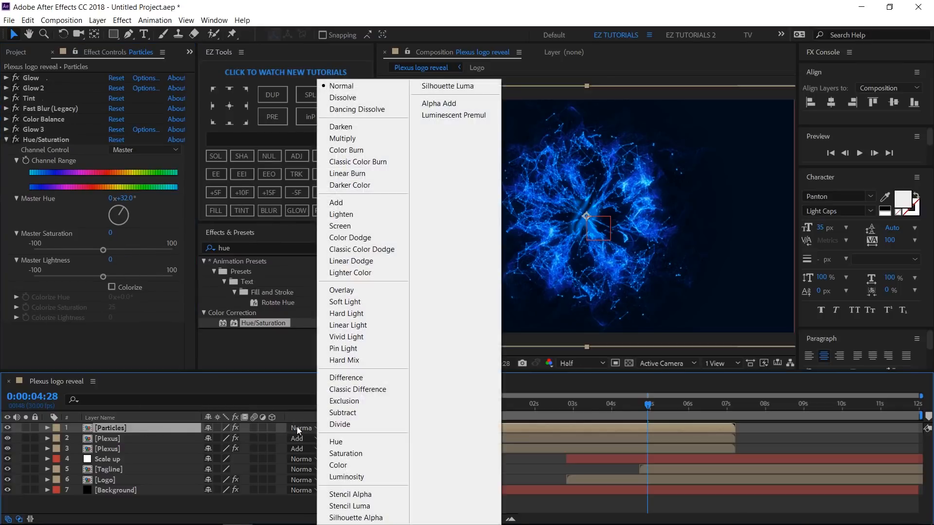
left_click(373, 225)
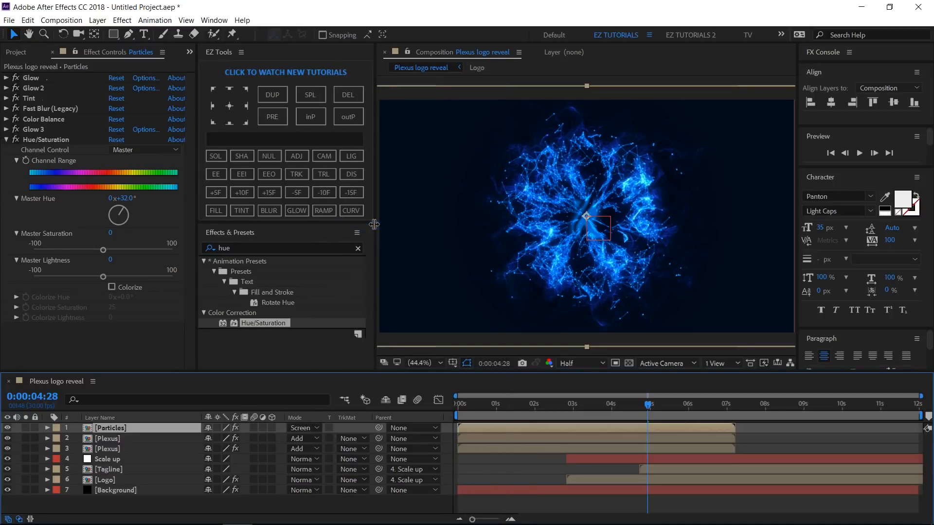
Step: Duplicate the Particles layer and collapse all of the effects on the copy
left_click(270, 96)
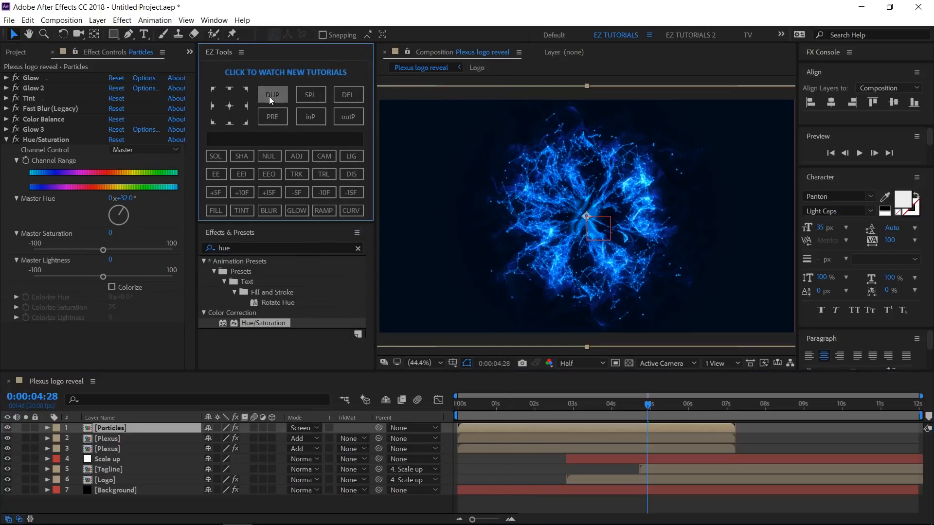
scroll(95, 144, "up", 5)
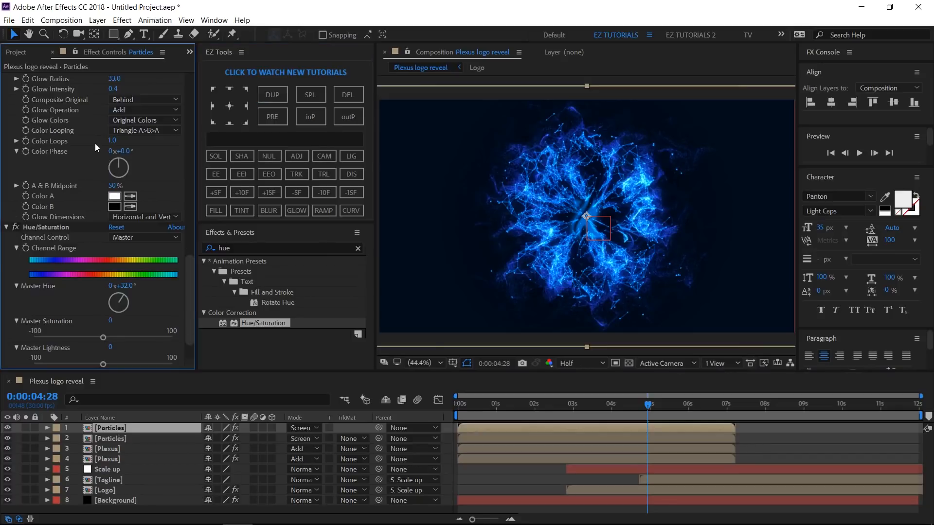
key("ctrl+a")
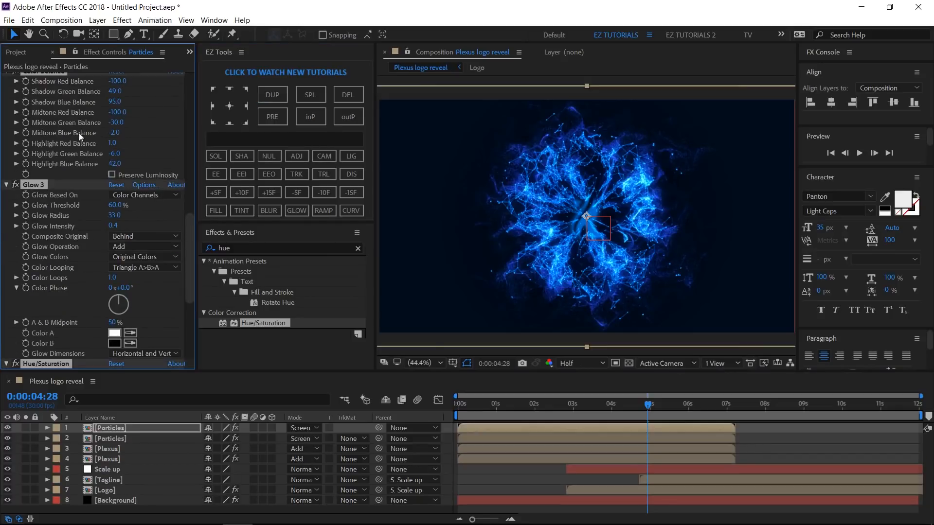
left_click(6, 185)
left_click(20, 181)
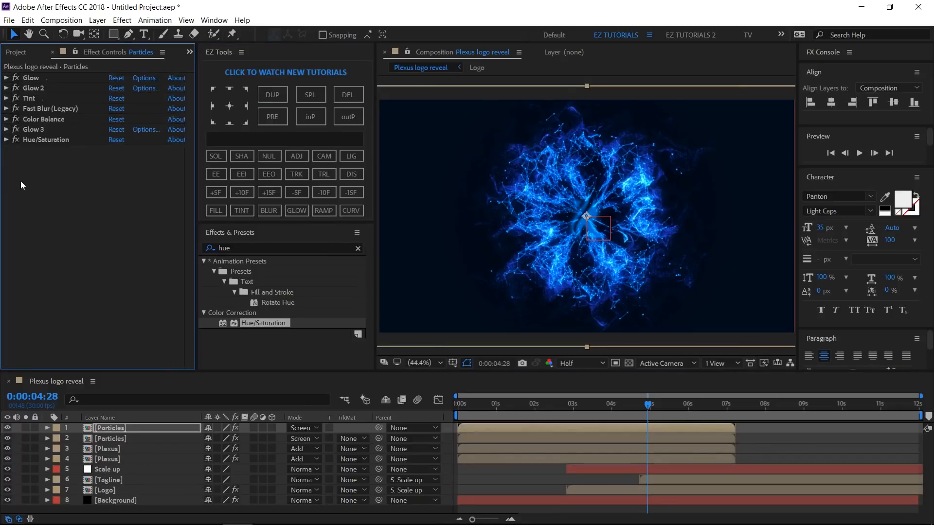
Step: Set the Hue/Saturation Master Hue of the upper Particles layer to 79°
left_click(7, 140)
left_click_drag(121, 209, 122, 208)
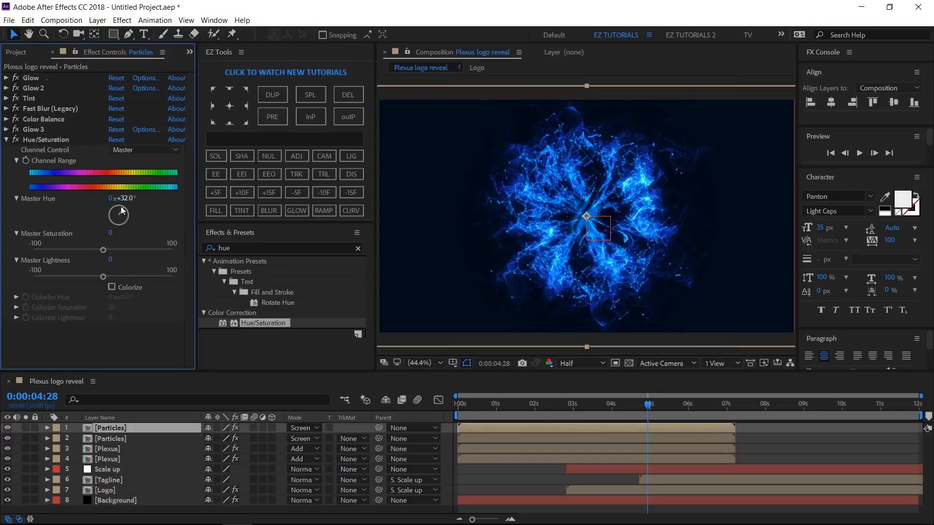
left_click(126, 199)
type("79")
key("Return")
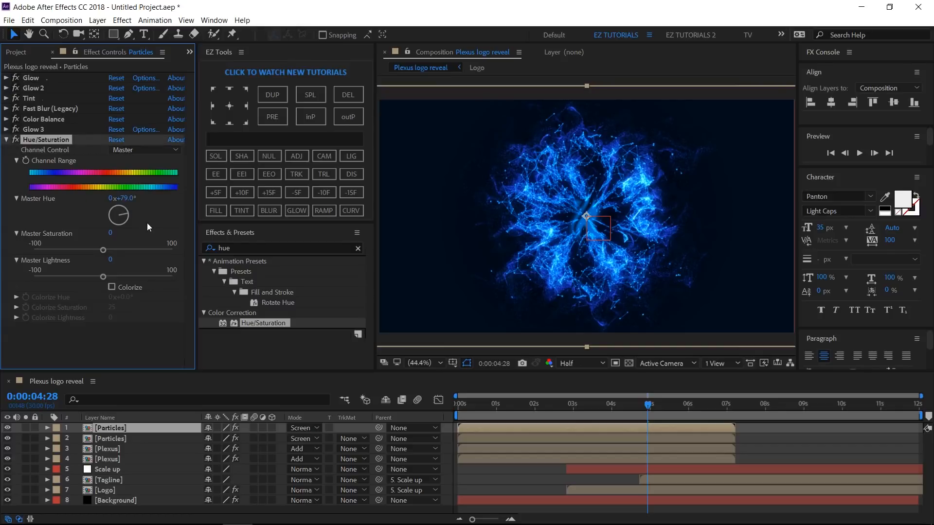
Step: Apply CC Radial Fast Blur to the upper Particles layer below its other effects, keeping the effects collapsed
left_click(7, 140)
left_click(245, 248)
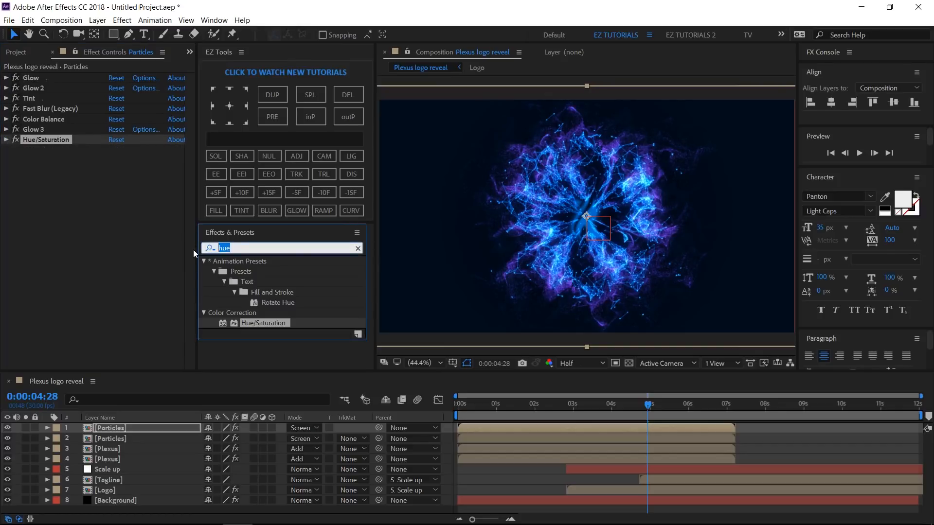
type("cc rad")
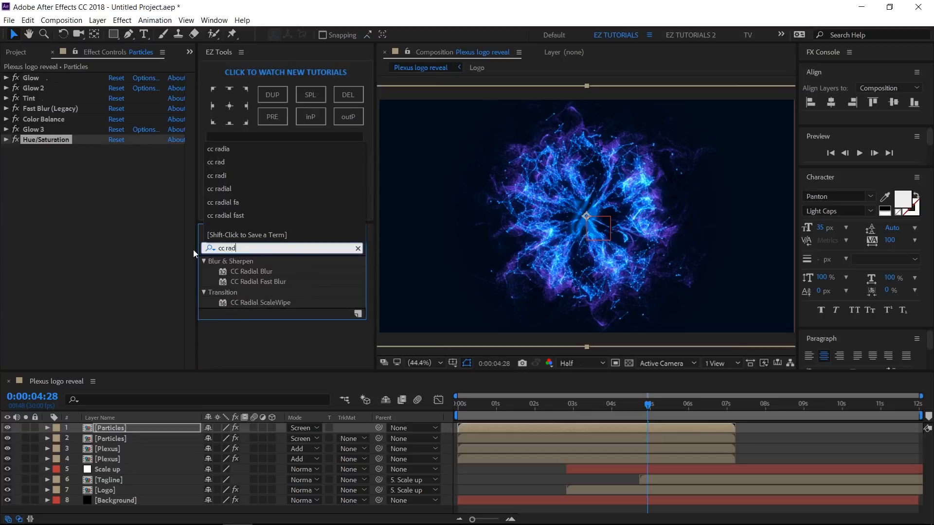
left_click_drag(258, 281, 96, 246)
left_click(7, 150)
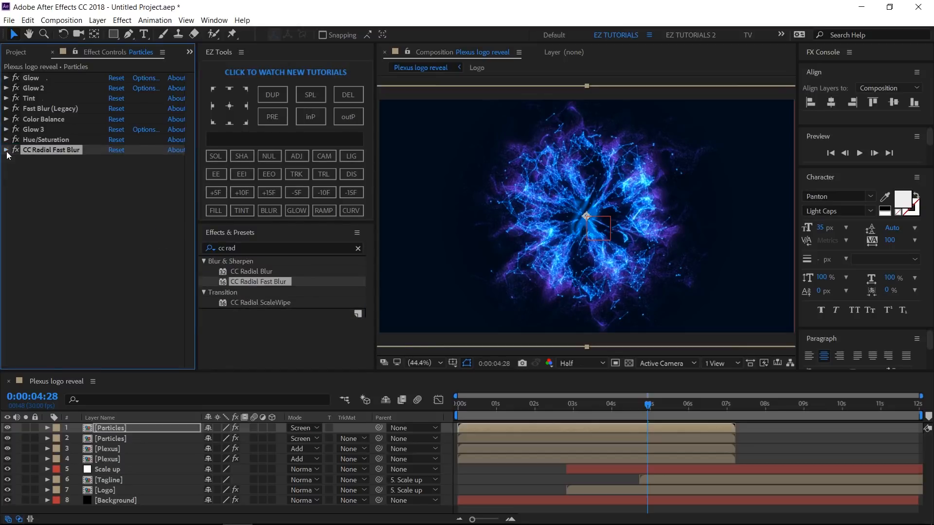
Step: Parent both Particles layers and the lower Plexus layer to the upper Plexus layer
left_click(766, 406)
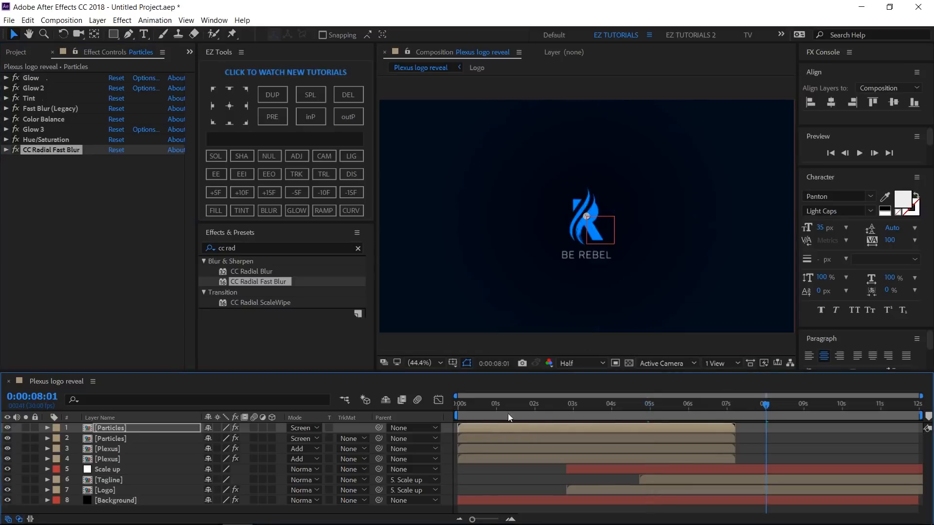
left_click(115, 428)
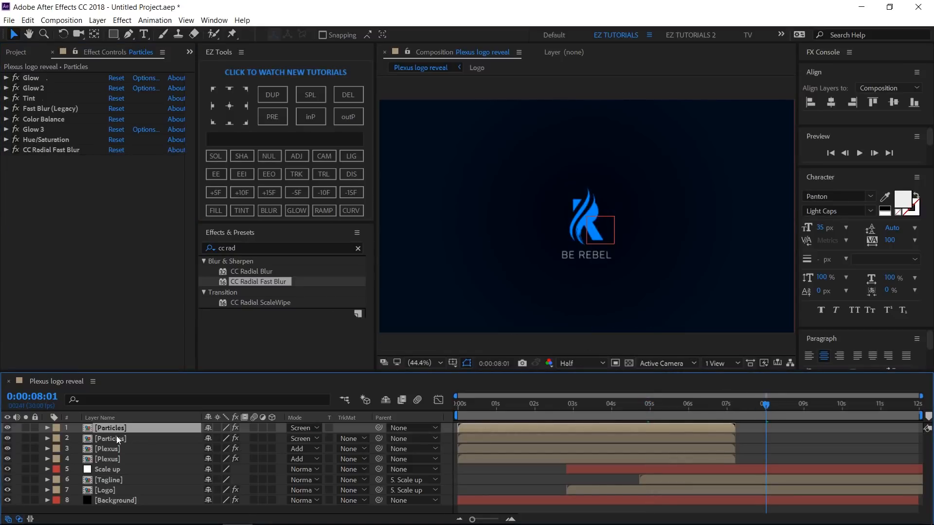
left_click(115, 436, "shift")
left_click(115, 459, "ctrl")
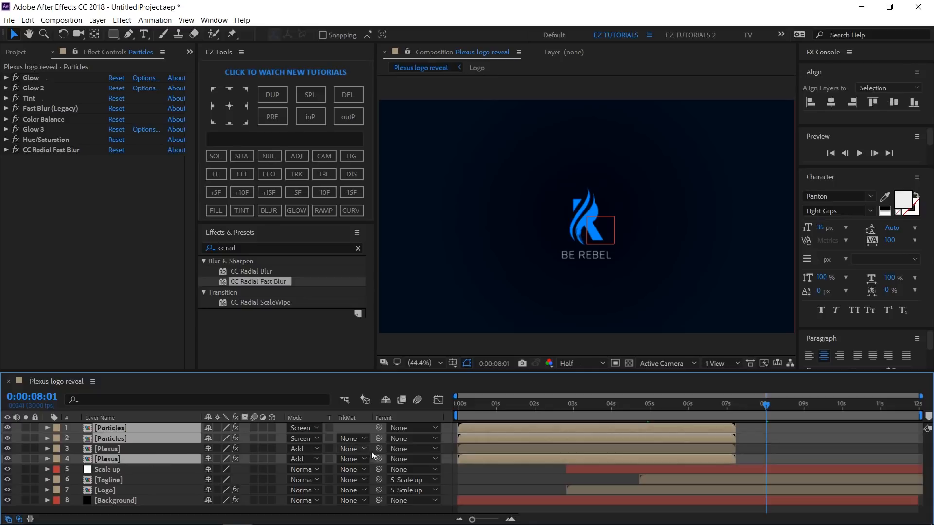
left_click_drag(380, 459, 141, 453)
Step: Add optical flare.mov as the topmost layer of the composition and set its blending mode to Add
left_click(16, 52)
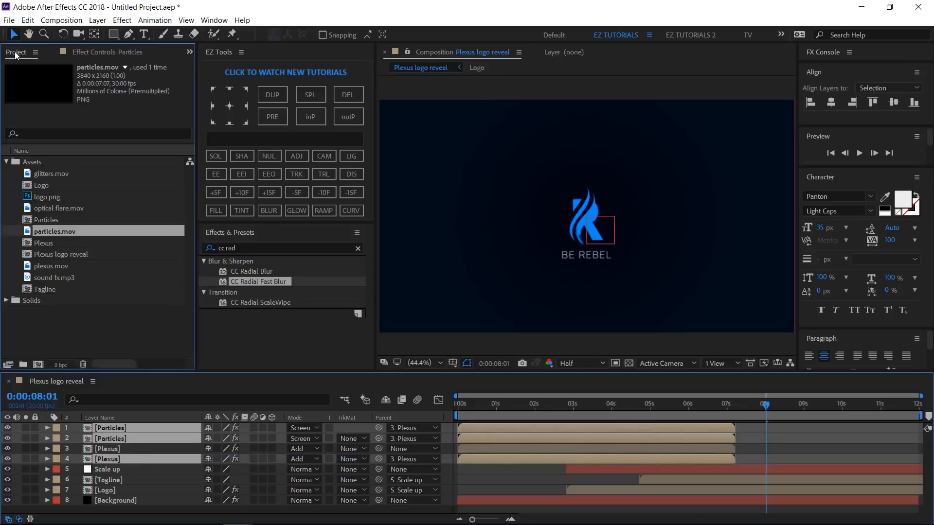
left_click(49, 209)
left_click_drag(73, 422, 71, 425)
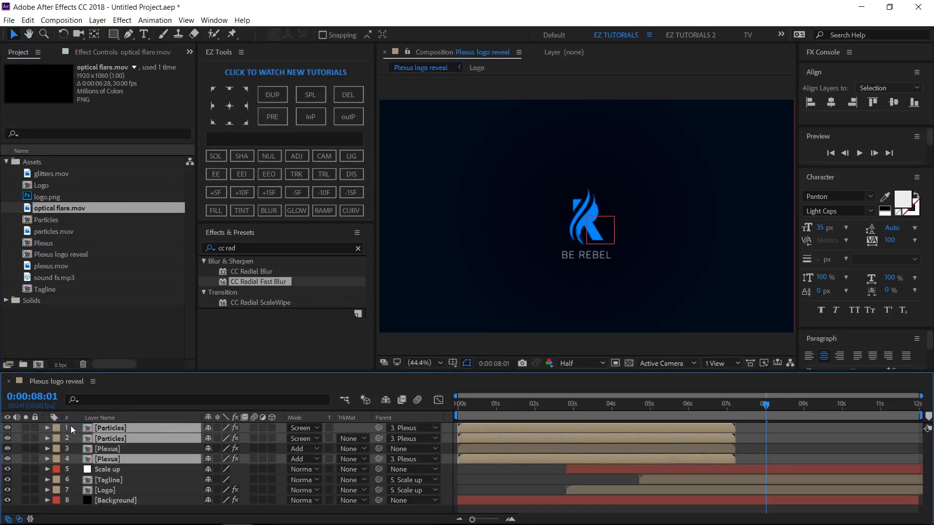
left_click(534, 403)
left_click(307, 426)
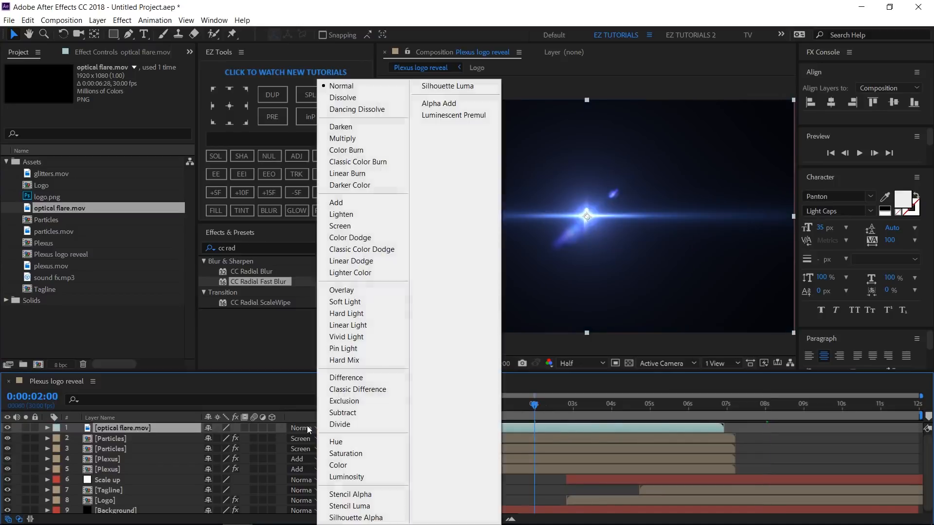
left_click(338, 202)
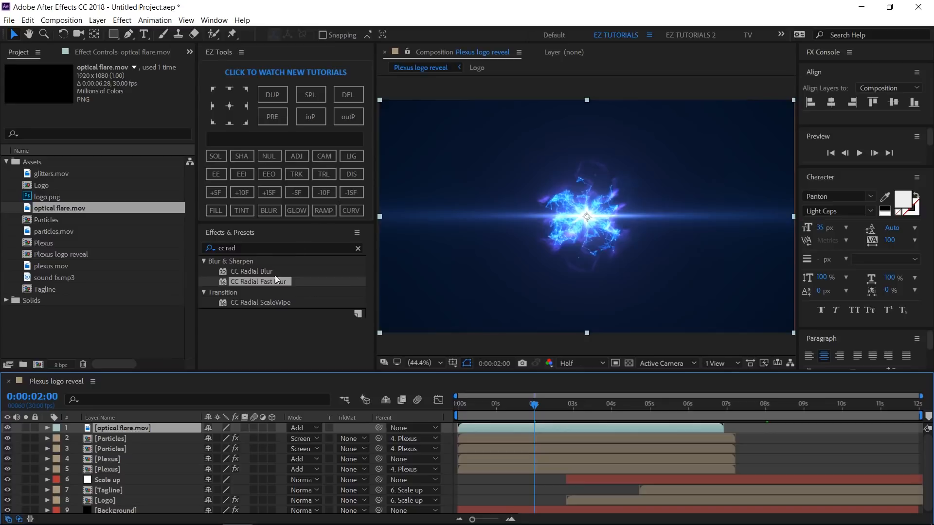
Step: Apply the Curves effect to the optical flare.mov layer
left_click(247, 248)
type("cur")
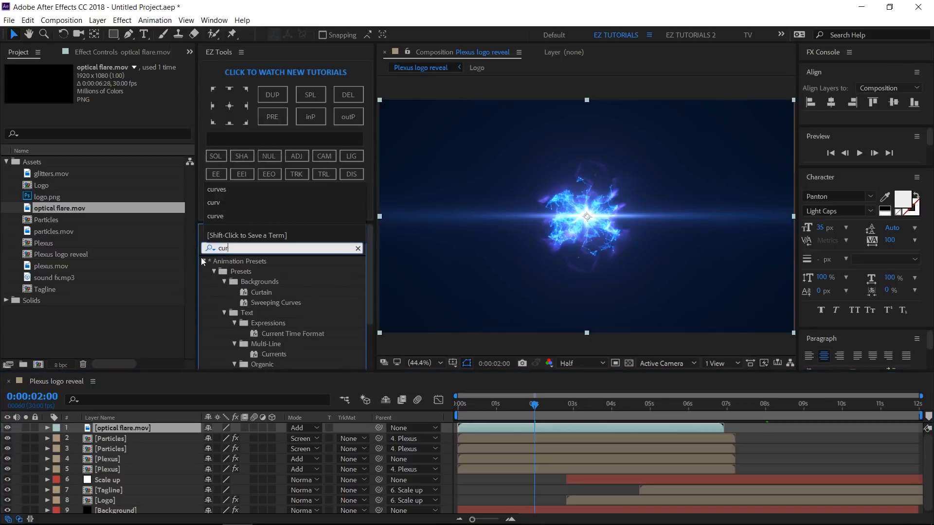
type("ves")
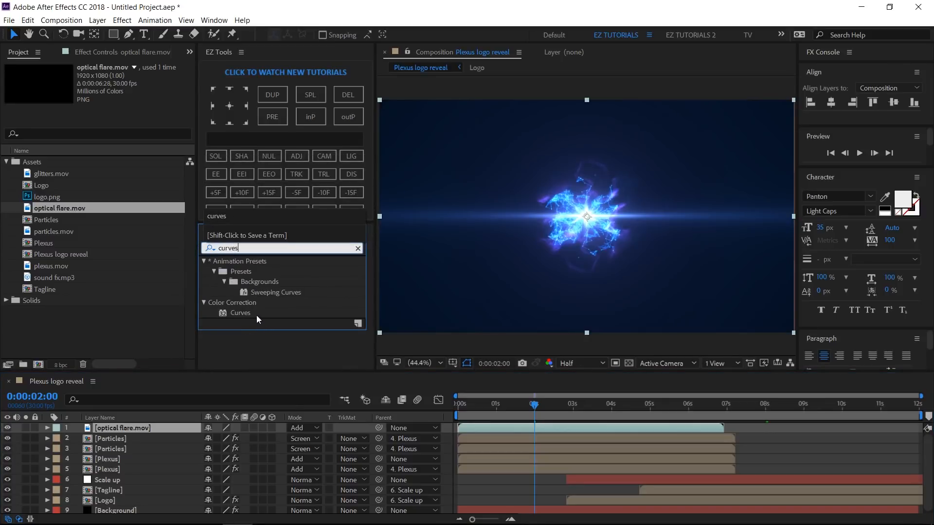
left_click_drag(244, 313, 136, 428)
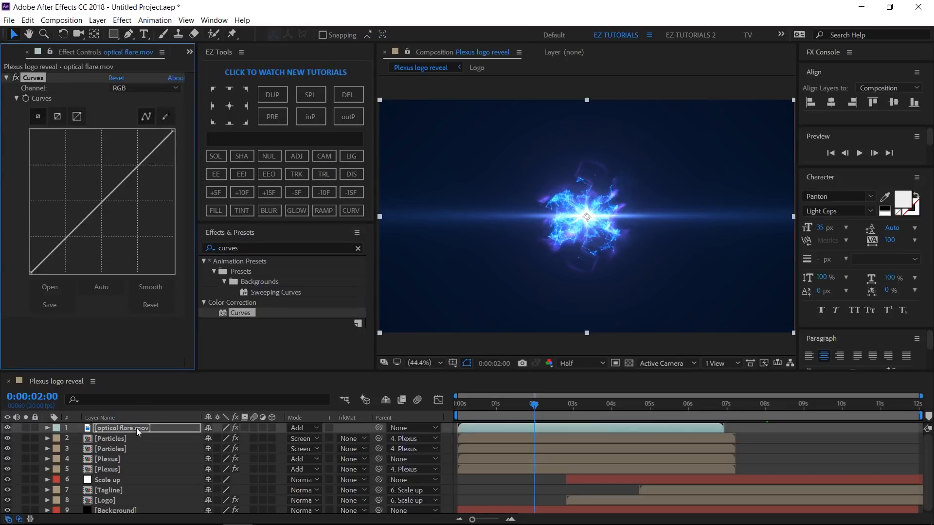
Step: Raise the midtones of the Red channel in the optical flare layer's Curves effect
left_click(125, 89)
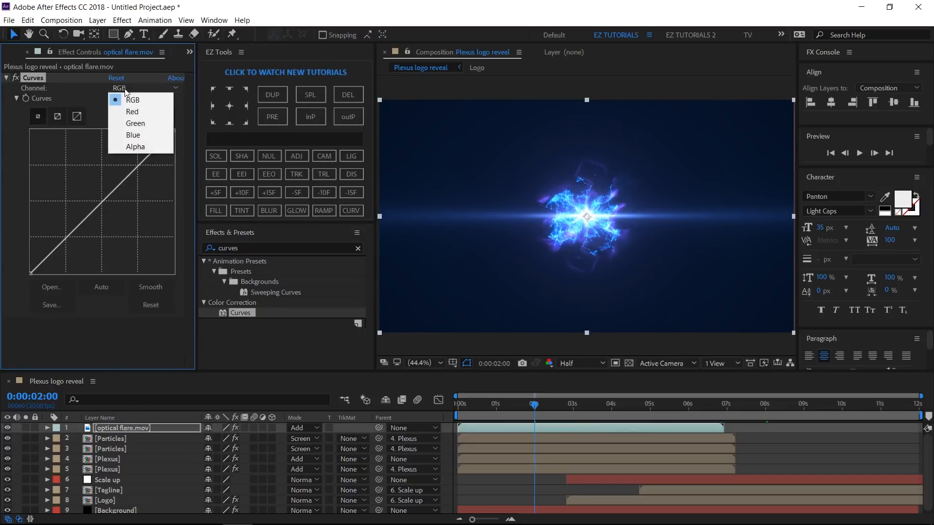
left_click(131, 111)
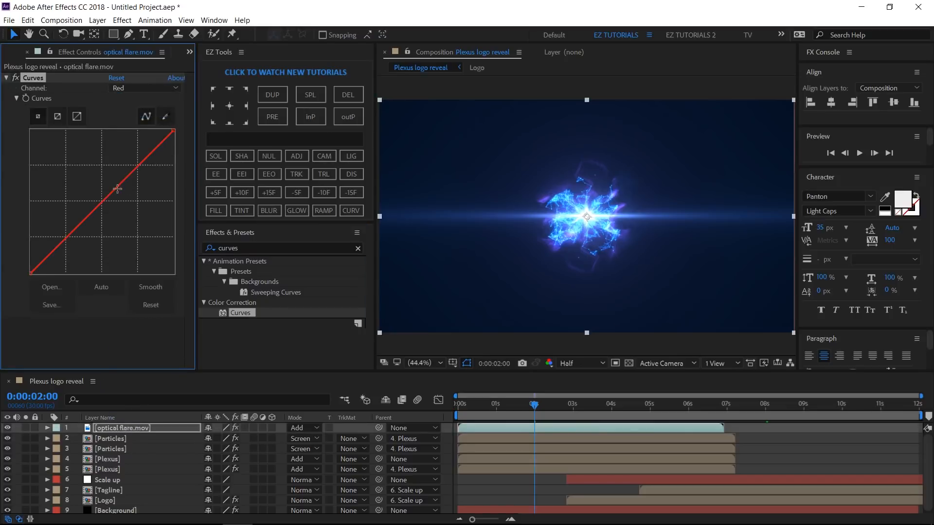
left_click_drag(117, 189, 111, 165)
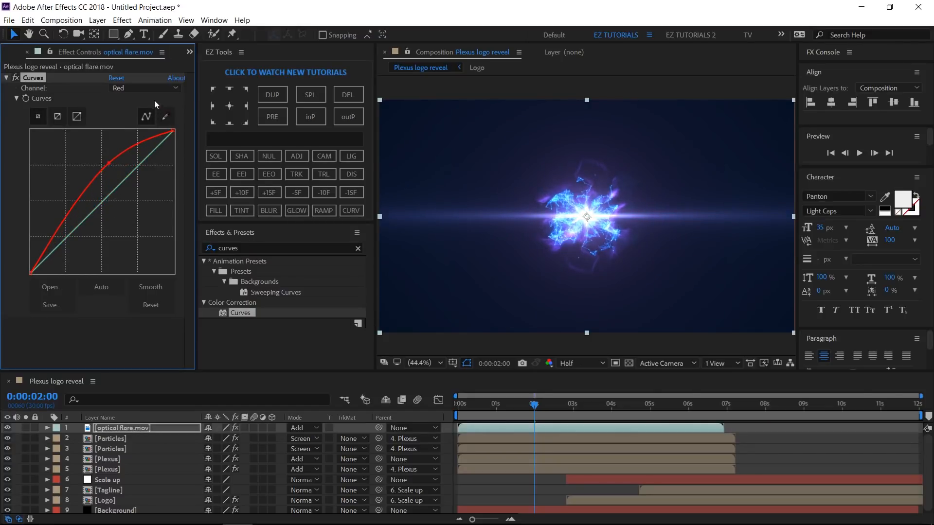
Step: Slightly lower the midtones of the Blue and Green channels in the optical flare's Curves, and collapse the effect
left_click(147, 88)
left_click(132, 134)
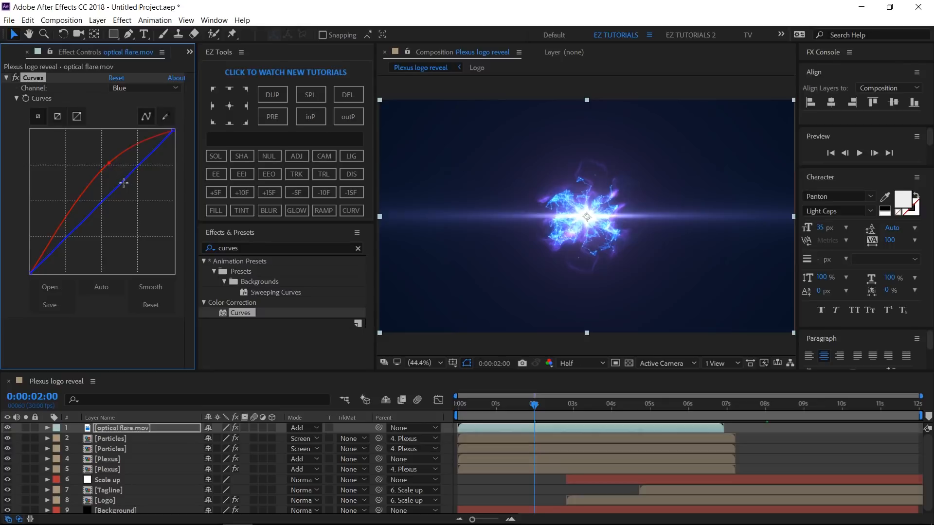
left_click_drag(124, 186, 126, 188)
left_click(126, 90)
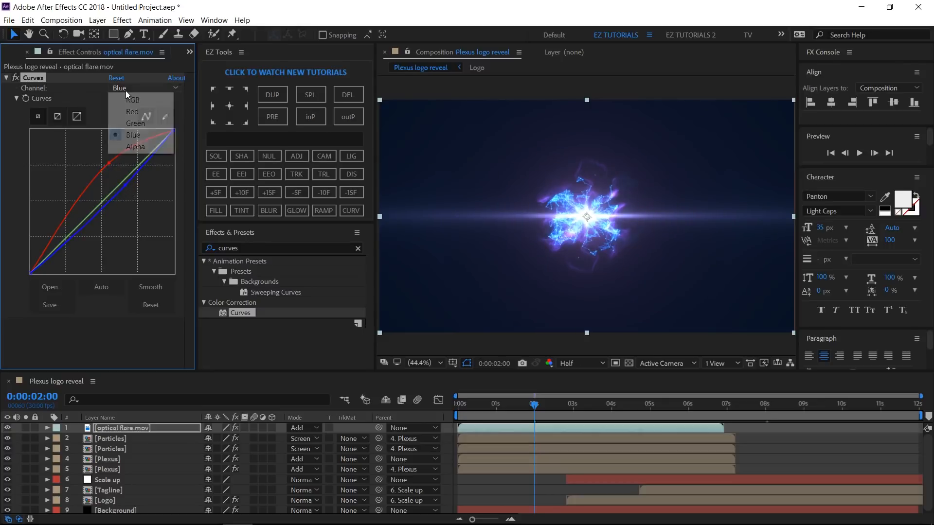
left_click(130, 121)
left_click_drag(119, 183, 126, 192)
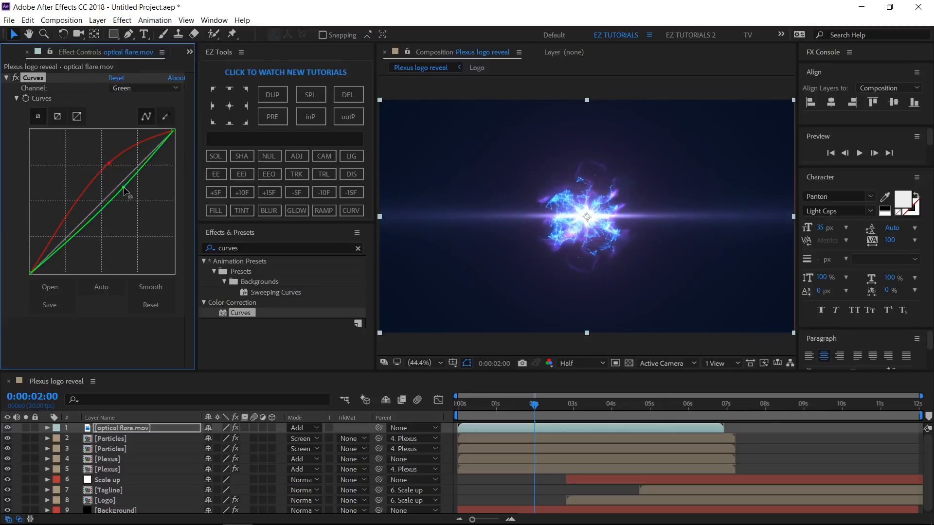
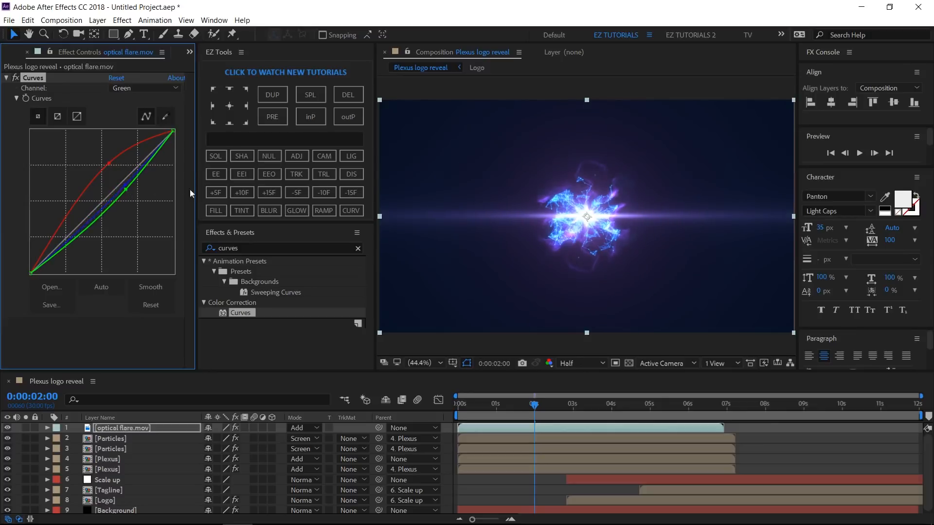
left_click(6, 78)
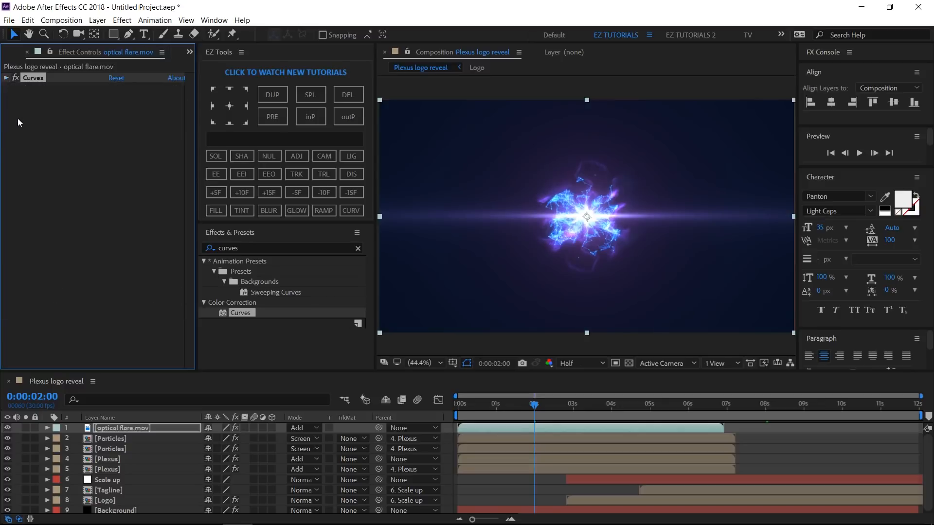
Step: Add glitters.mov as the topmost layer of the composition and set its blending mode to Add
left_click(9, 53)
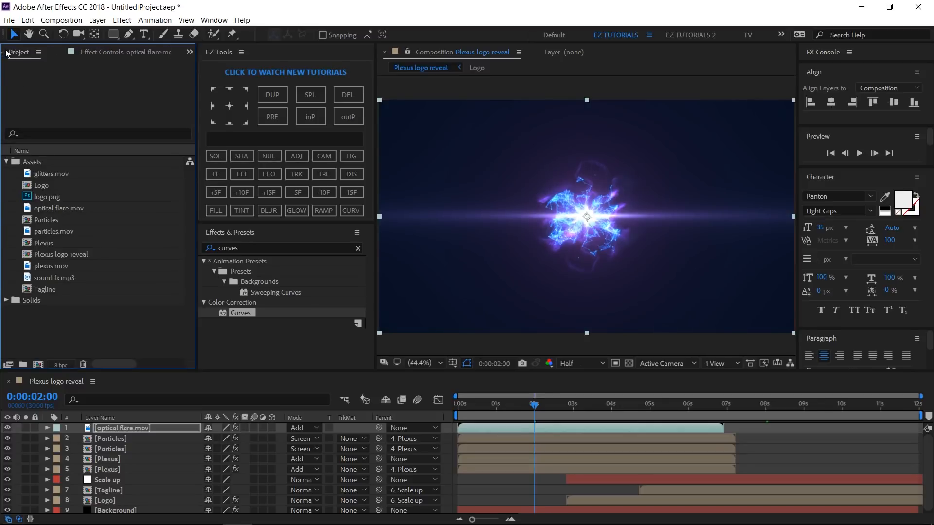
left_click(38, 175)
left_click_drag(66, 417, 67, 427)
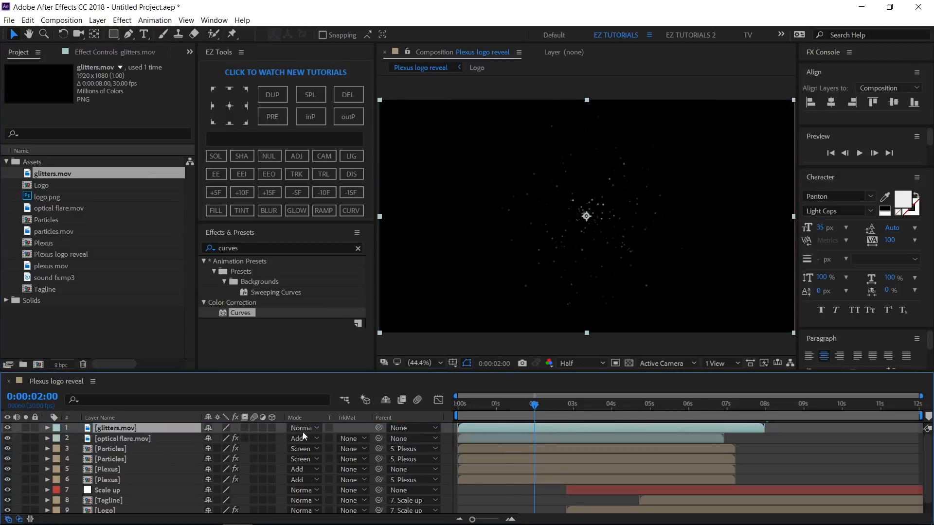
left_click(302, 431)
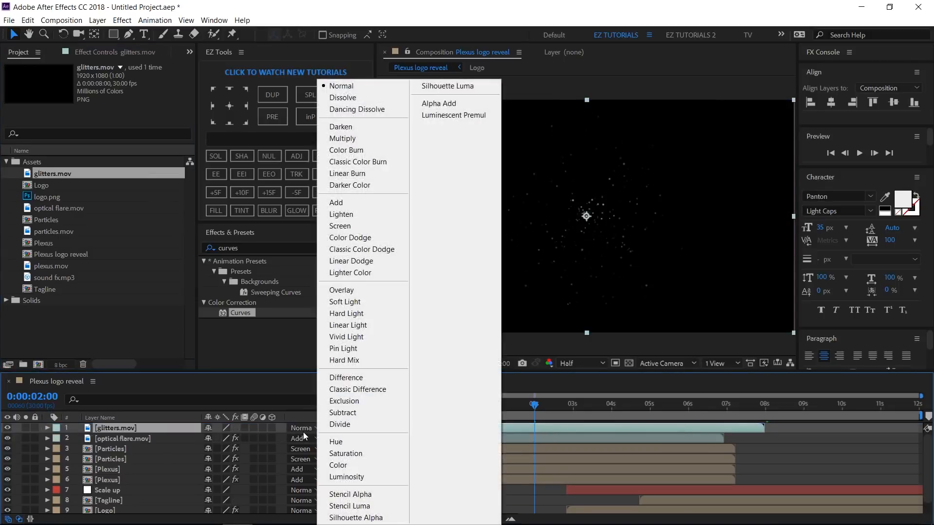
left_click(346, 207)
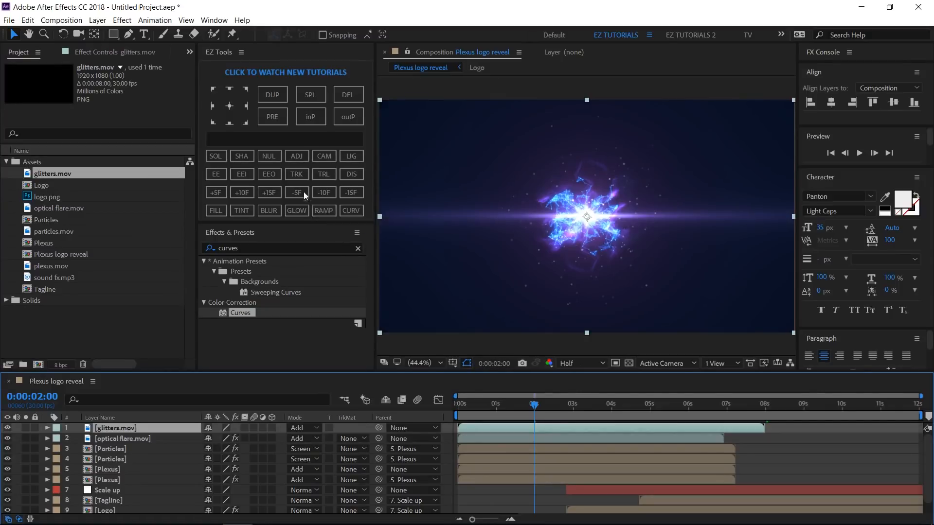
Step: Create an adjustment layer above all other layers and rename it Contrast
left_click(295, 156)
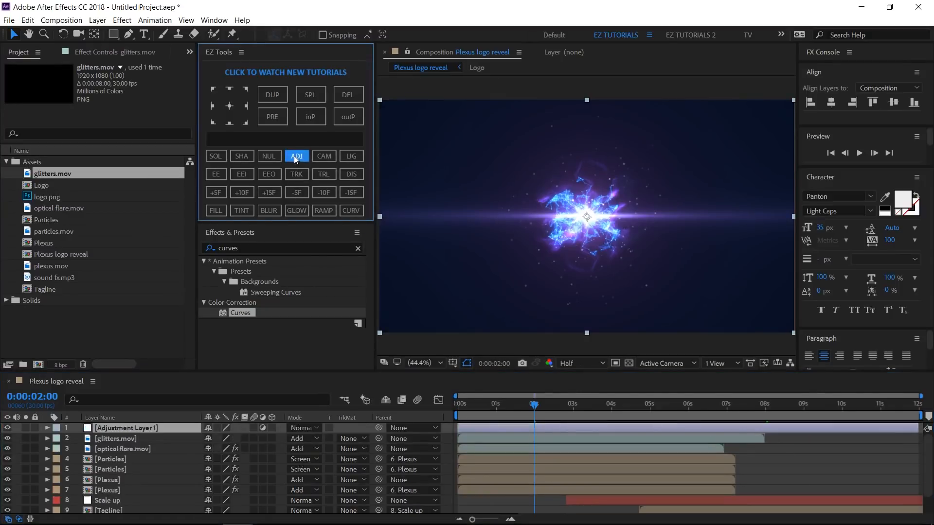
left_click(138, 428)
key("Return")
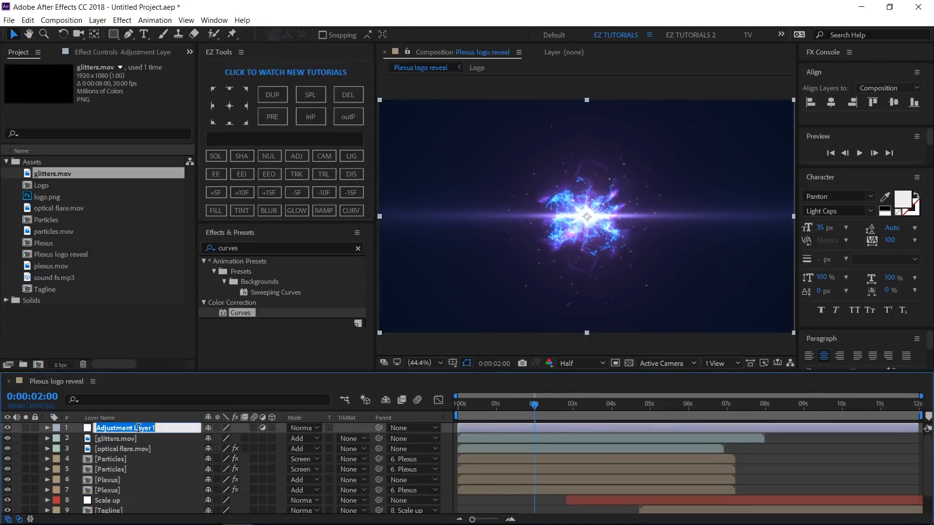
type("Contrast")
key("Return")
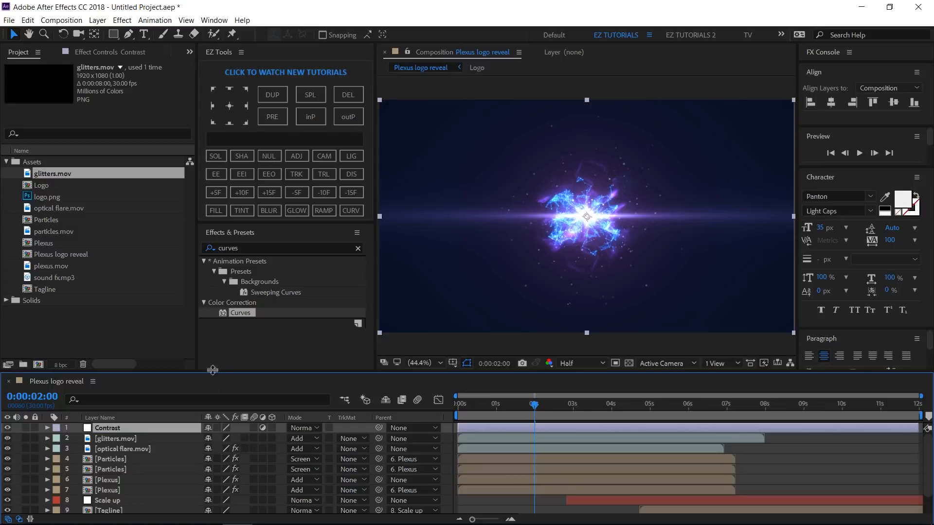
Step: Apply Curves to the Contrast layer, pulling the RGB shadows down and slightly lifting the upper midtones back up
left_click_drag(235, 313, 120, 426)
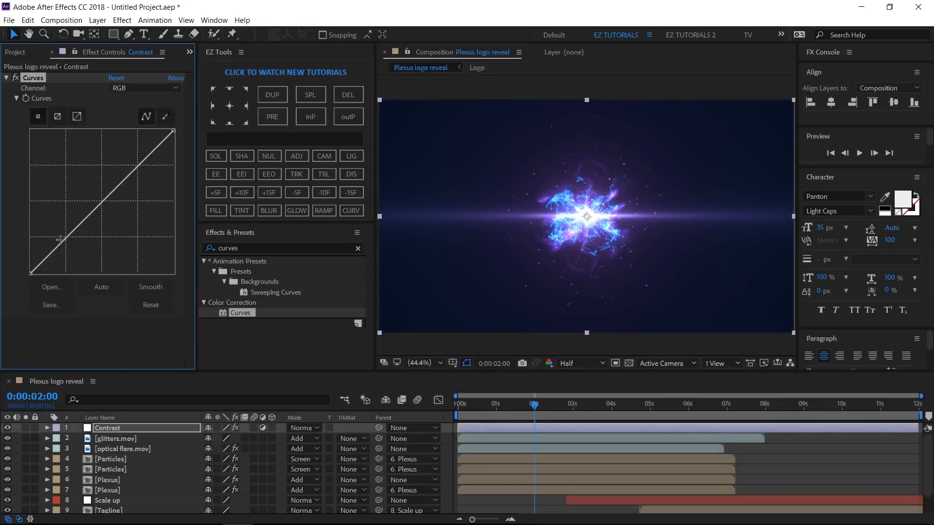
left_click_drag(61, 240, 64, 260)
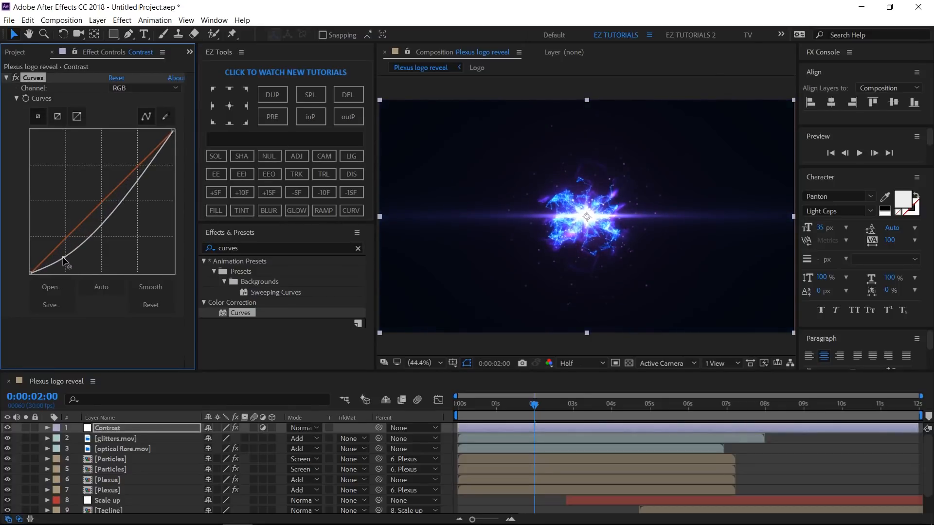
left_click_drag(129, 192, 125, 188)
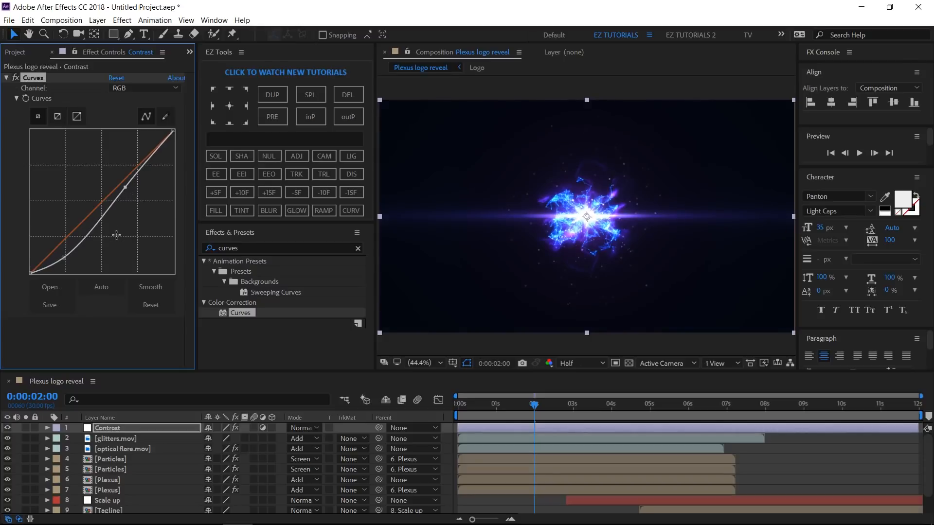
Step: Create a solid layer named Noise above all other layers and apply the Fractal Noise effect to it
left_click(236, 140)
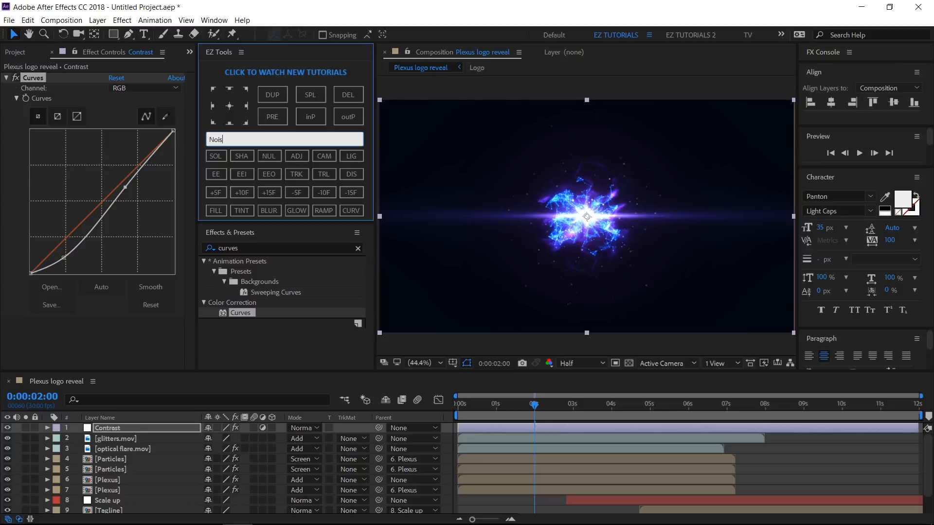
left_click(215, 156)
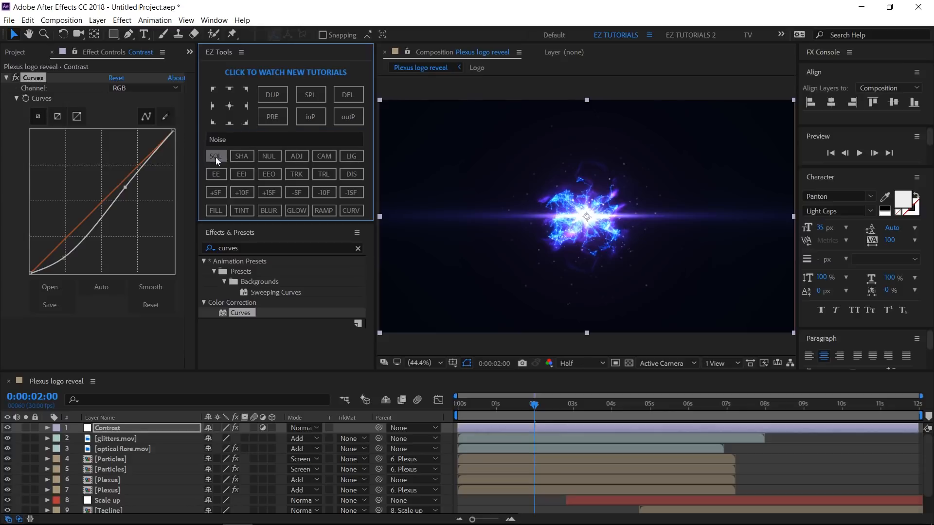
left_click(248, 245)
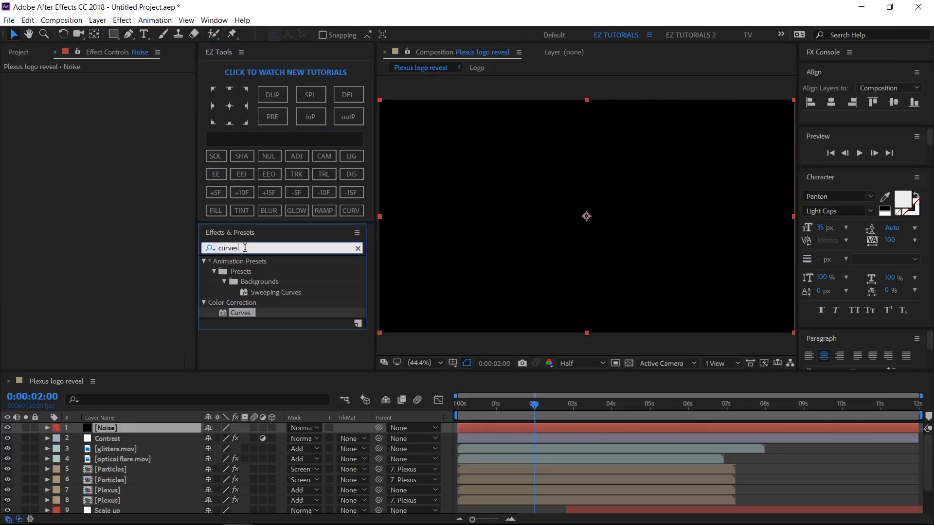
type("fra")
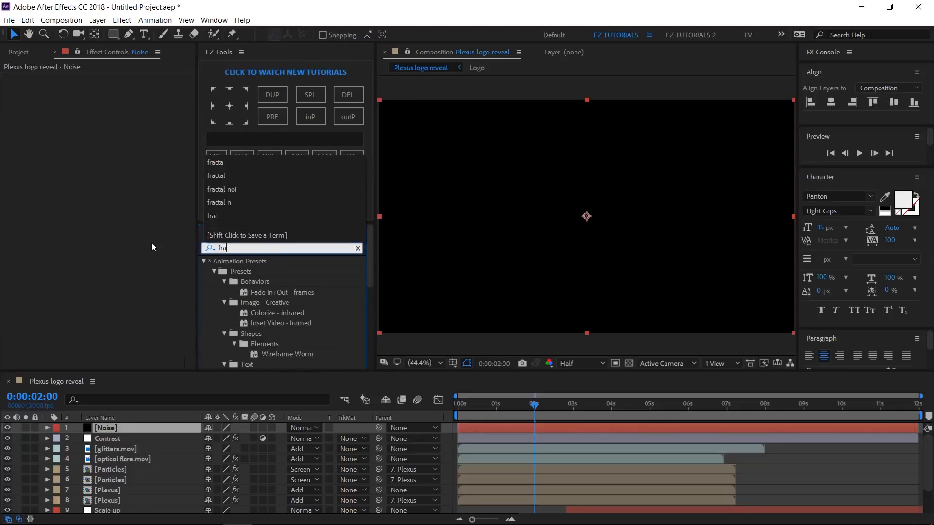
type("ctal")
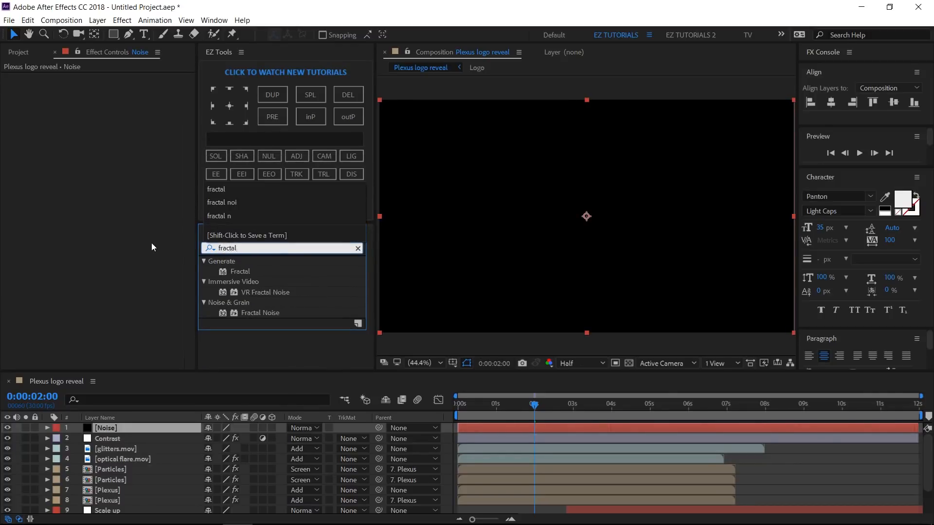
left_click_drag(255, 312, 82, 233)
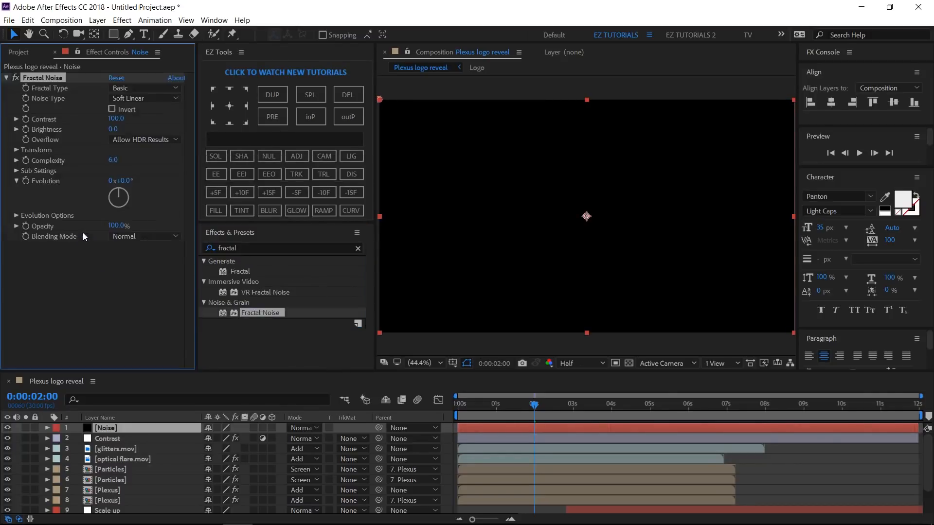
Step: Set the Scale in the Fractal Noise effect's Transform settings to 1
left_click(17, 150)
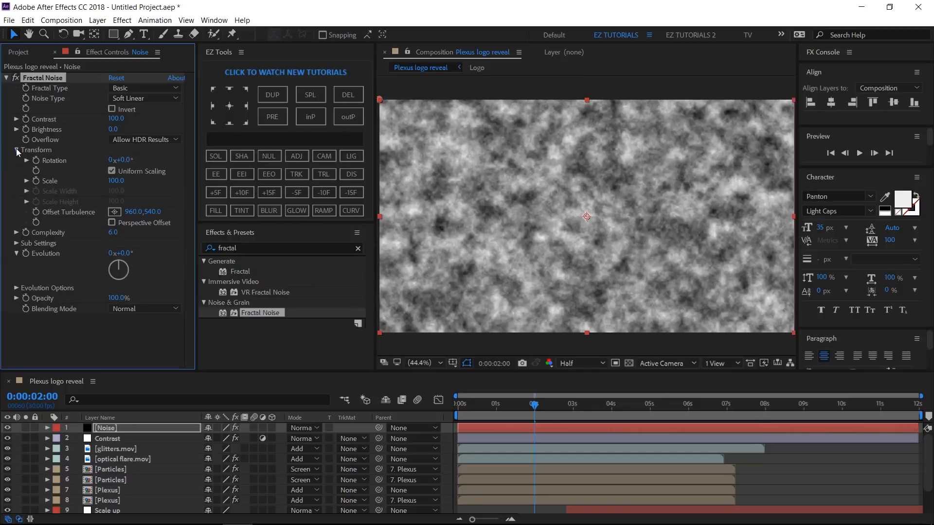
left_click(114, 181)
type("1")
key("Return")
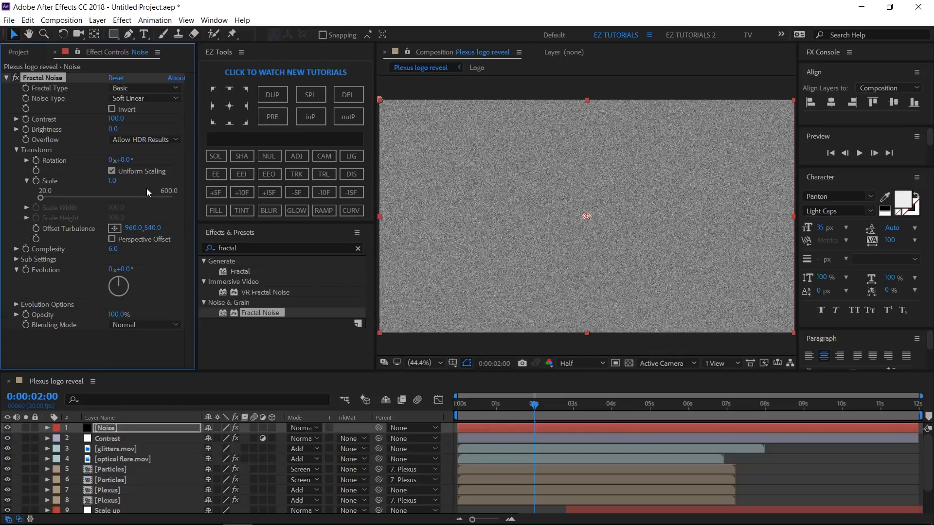
Step: Set the Noise layer's opacity to 9% and its blending mode to Multiply, and collapse the layer
left_click(152, 428)
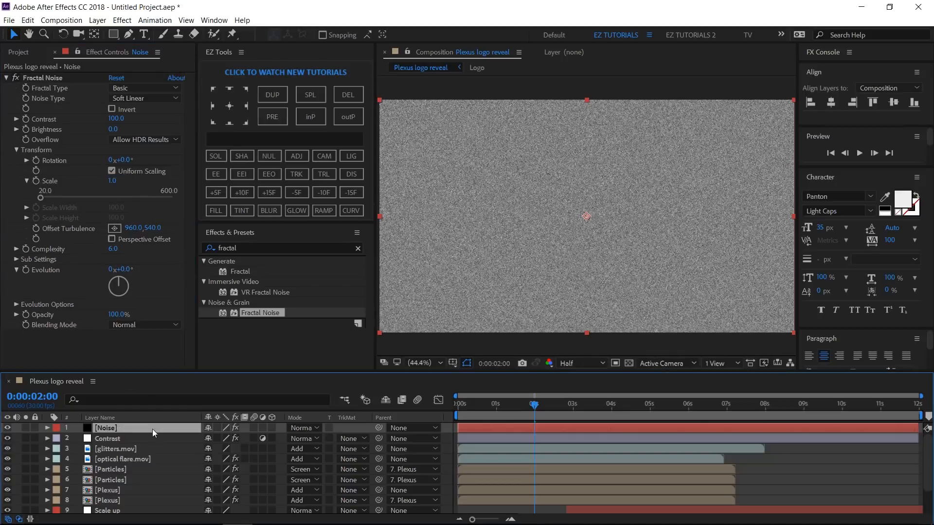
key("t")
left_click(210, 438)
type("9")
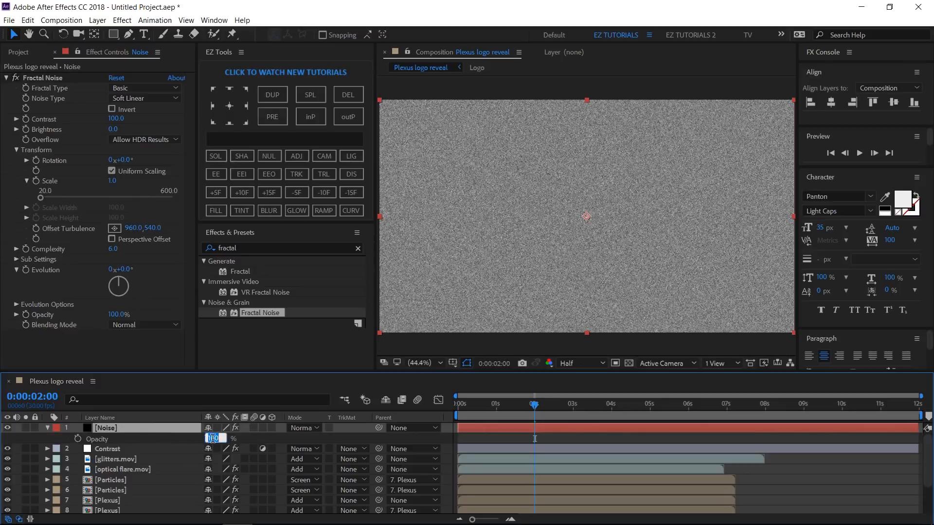
key("Return")
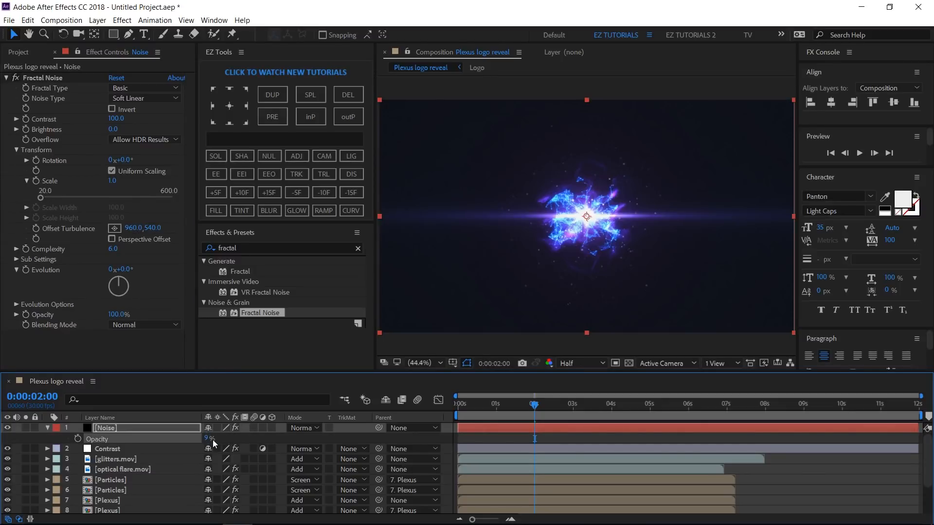
left_click(298, 428)
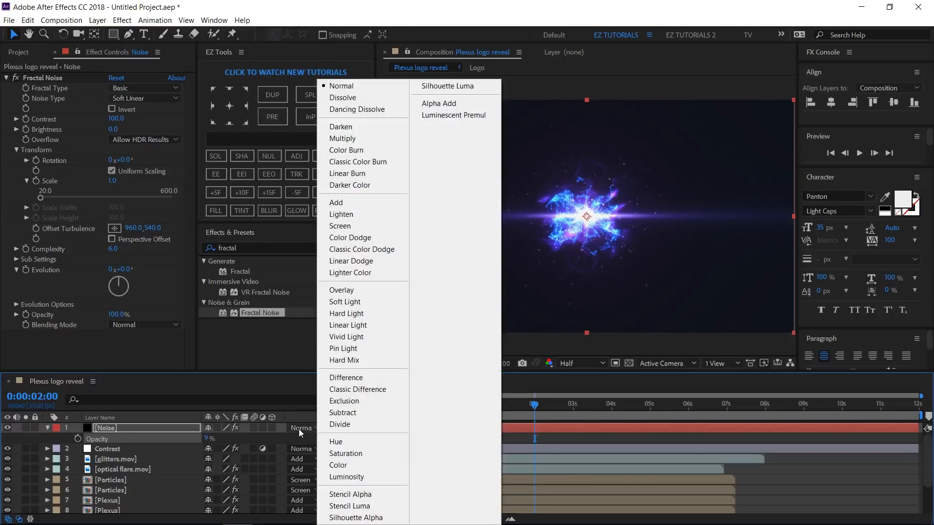
left_click(346, 139)
left_click(47, 428)
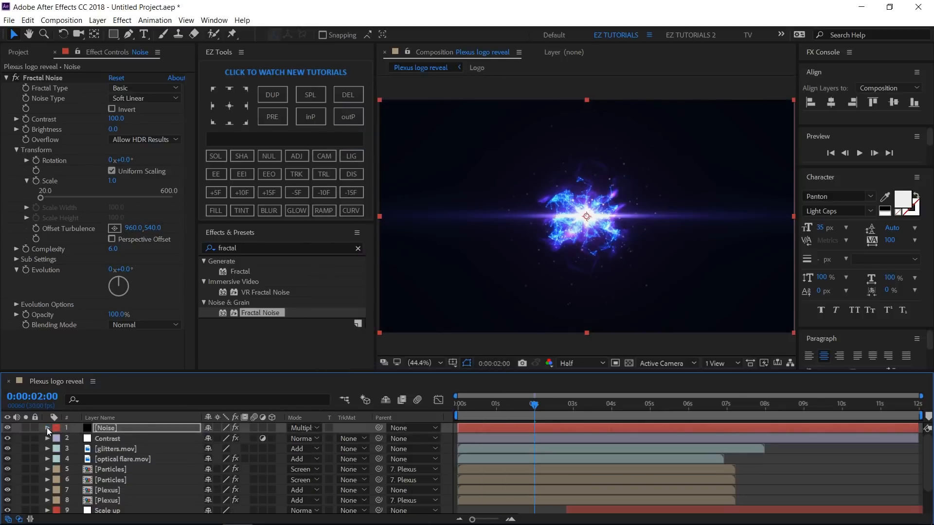
Step: Create a topmost solid layer named Fader and keyframe its opacity at 0% at 0:00:11:00
left_click(227, 138)
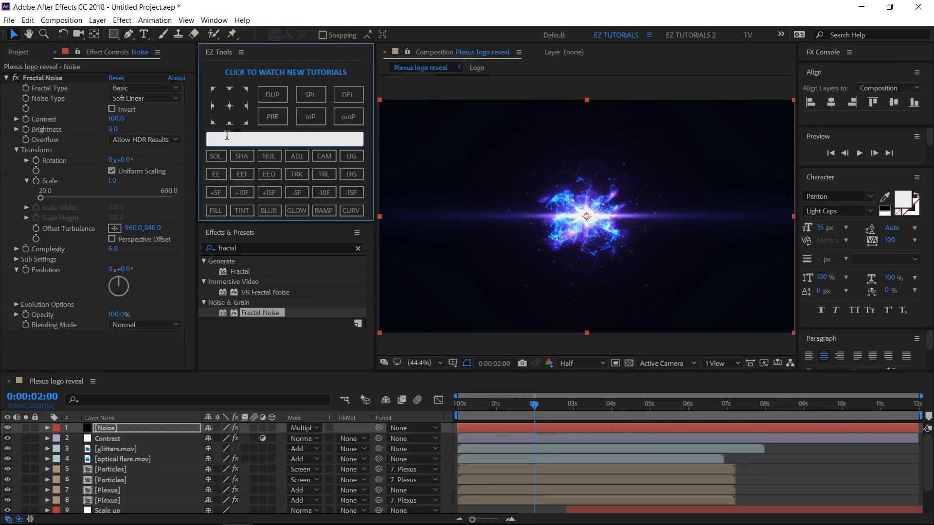
left_click(215, 157)
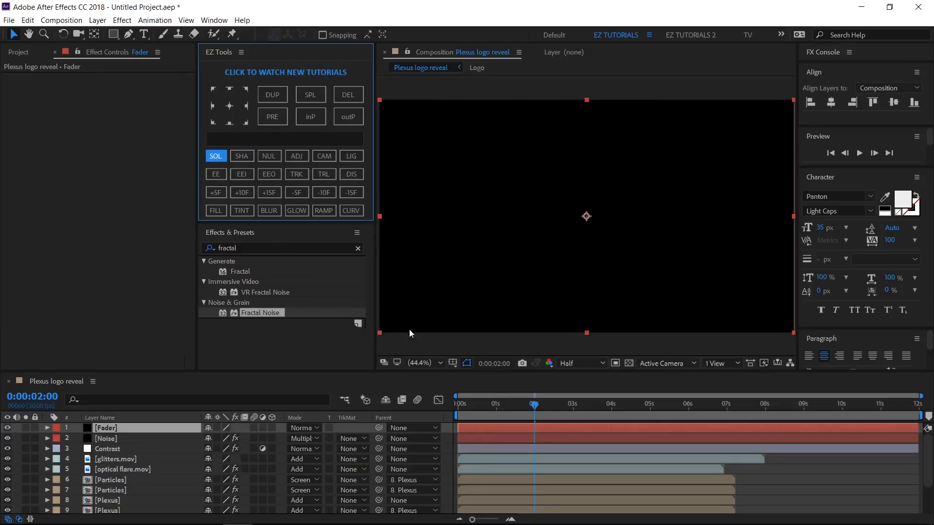
left_click(880, 410)
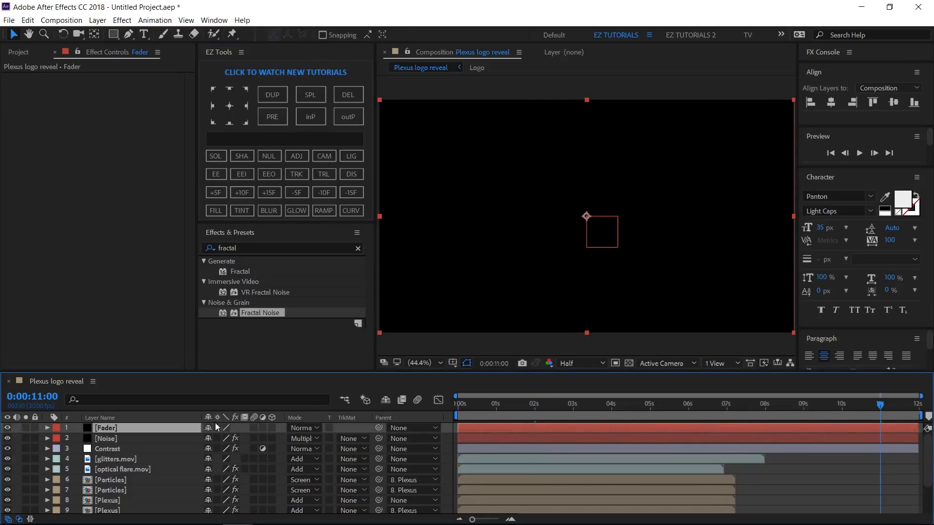
key("t")
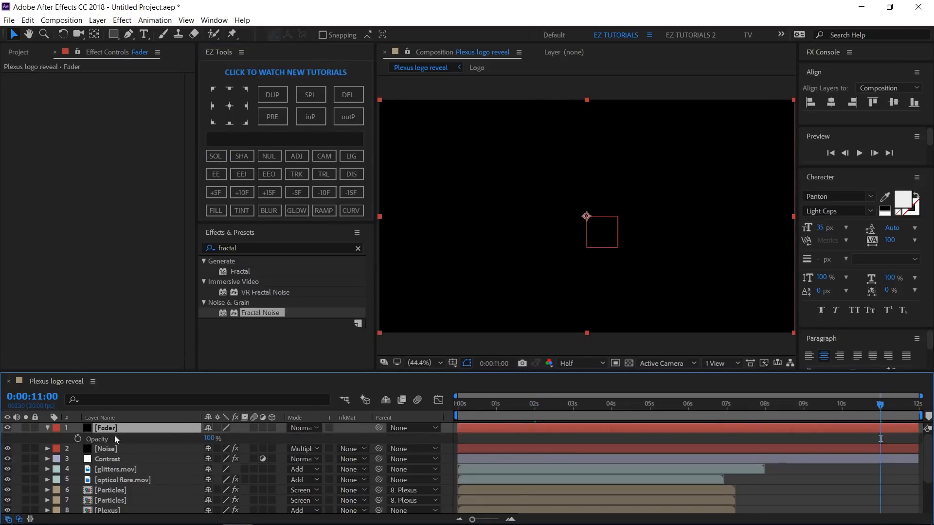
left_click(77, 439)
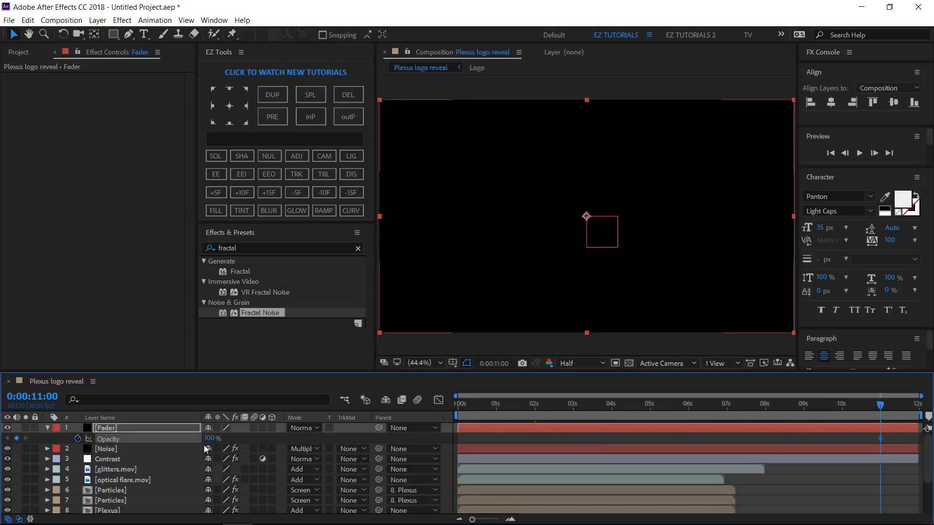
left_click(210, 439)
type("0")
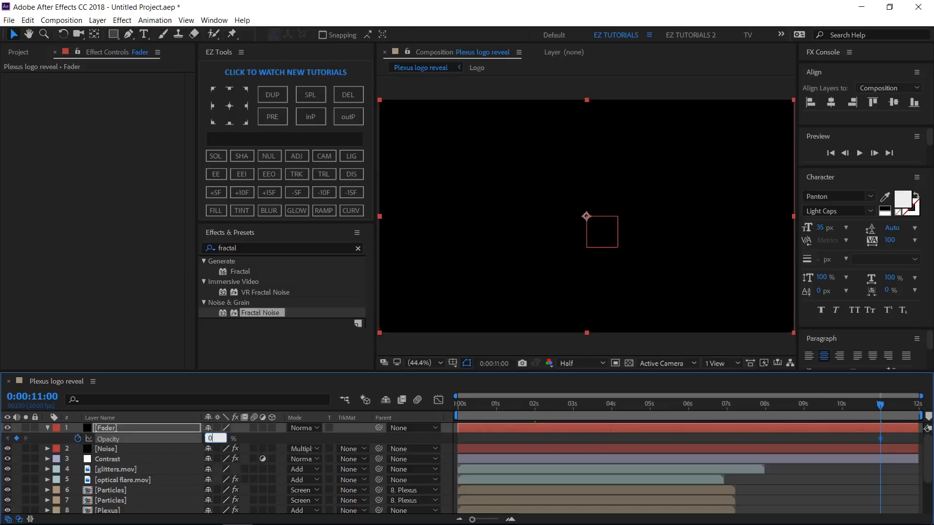
key("Return")
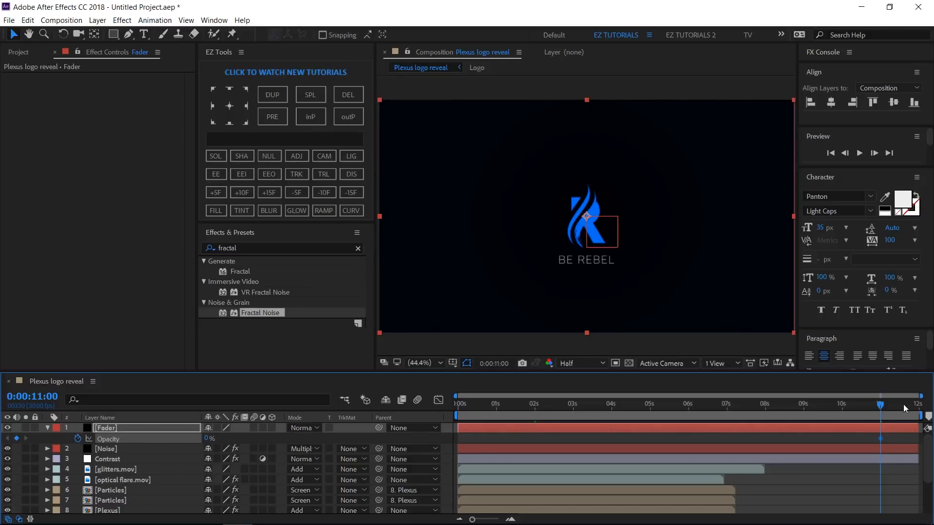
Step: Keyframe the Fader layer's opacity at 100% on the last frame, 0:00:11:29, and collapse the layer
left_click_drag(905, 409, 920, 407)
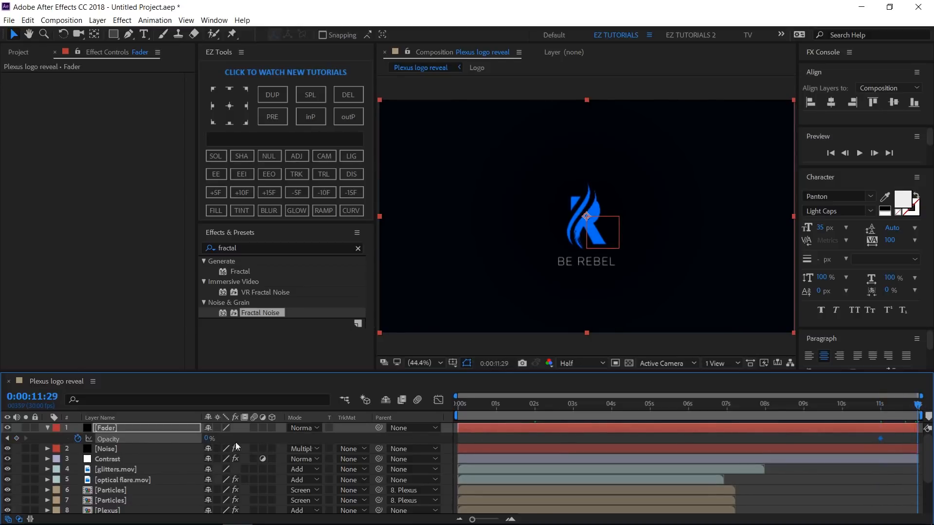
left_click(210, 439)
key("Return")
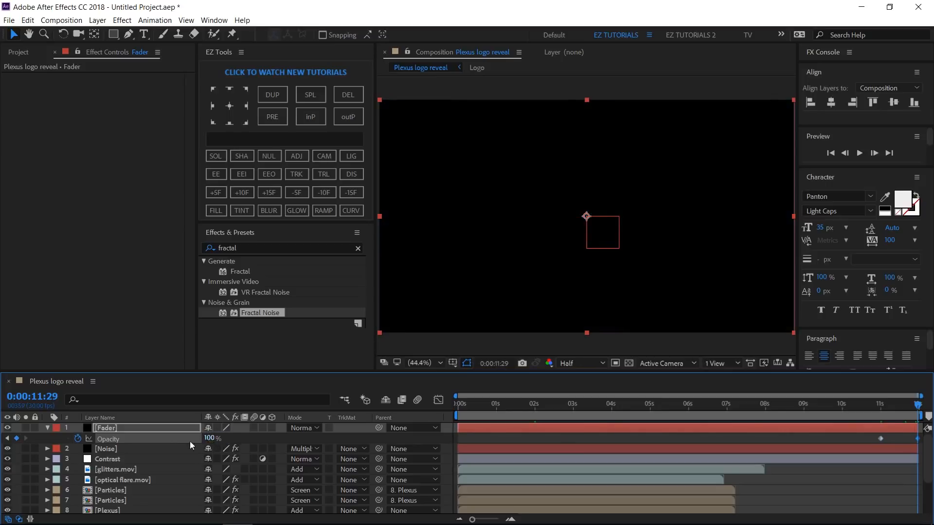
left_click(48, 428)
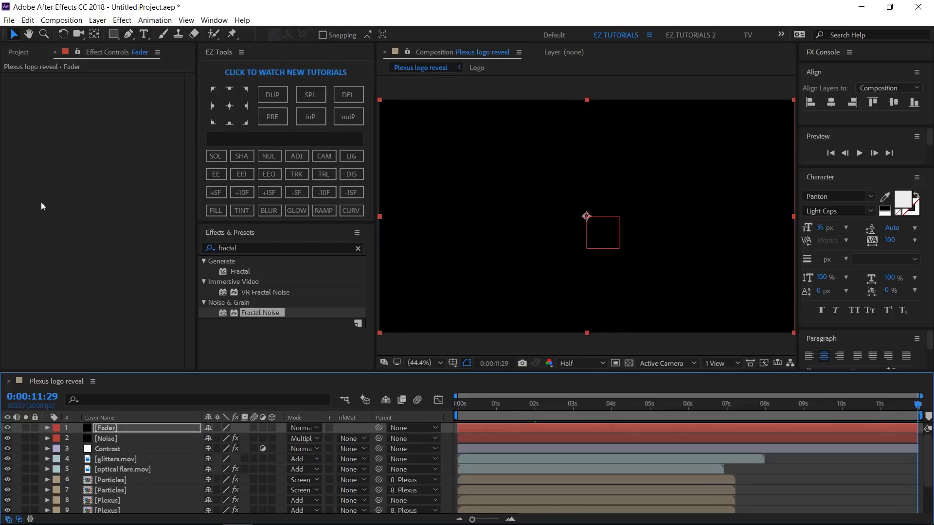
Step: Add sound fx.mp3 as the topmost layer of the composition and preview the animation from the beginning
left_click(19, 55)
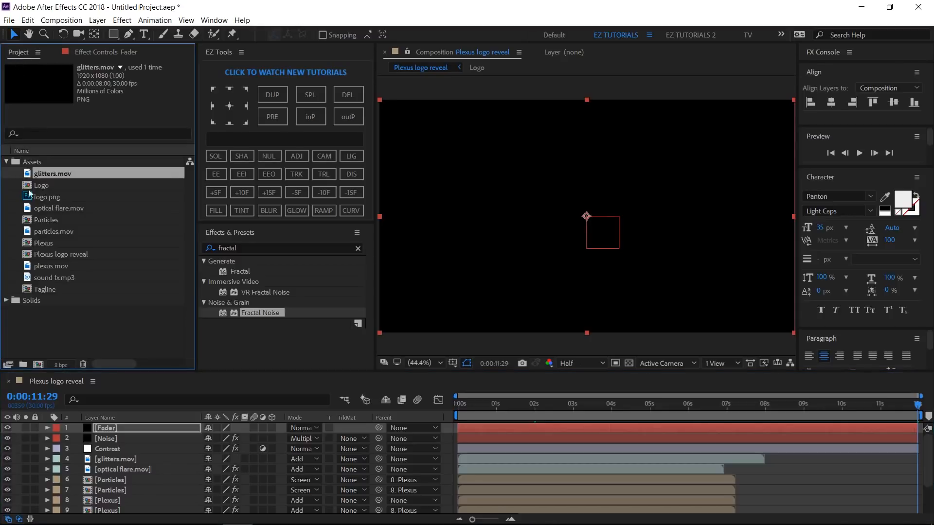
left_click_drag(45, 277, 72, 424)
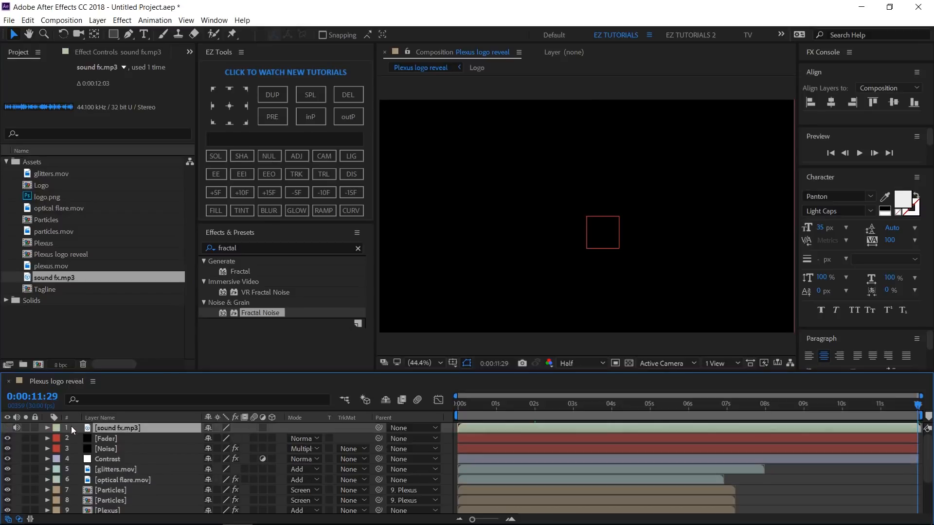
left_click(831, 152)
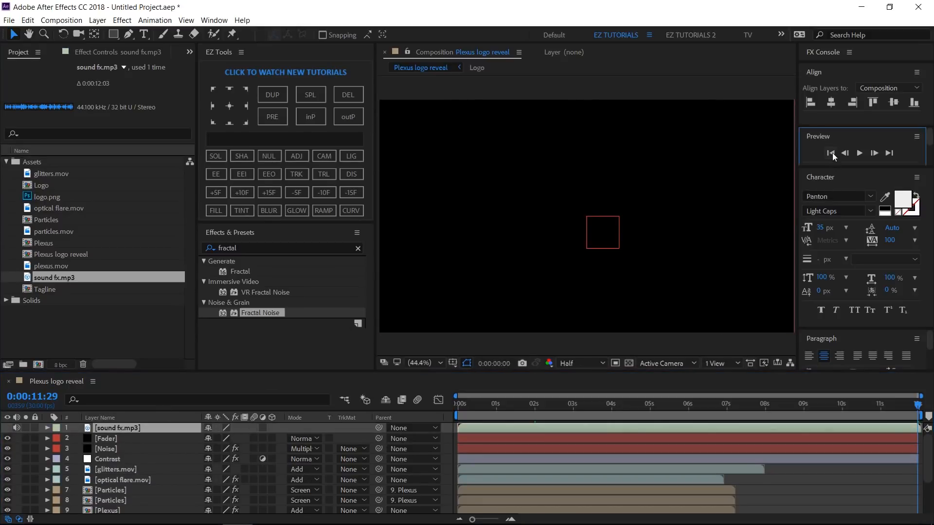
left_click(860, 155)
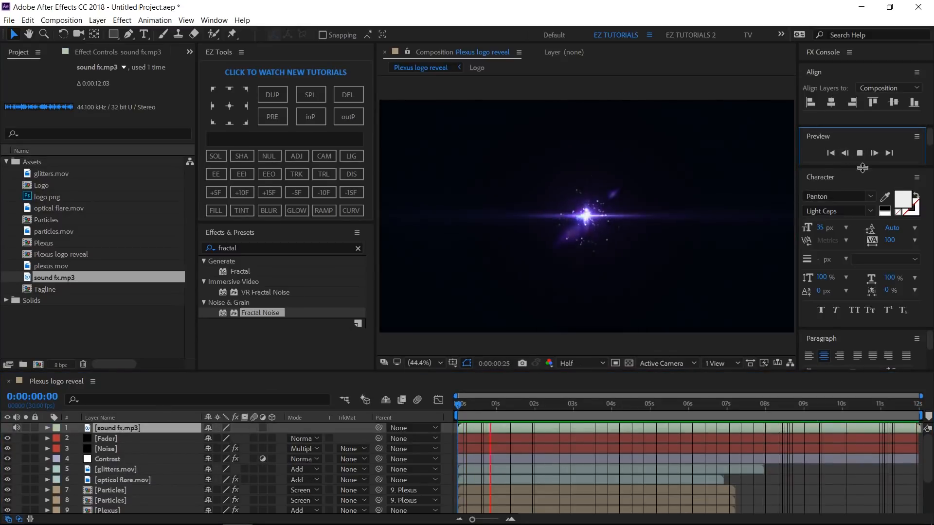